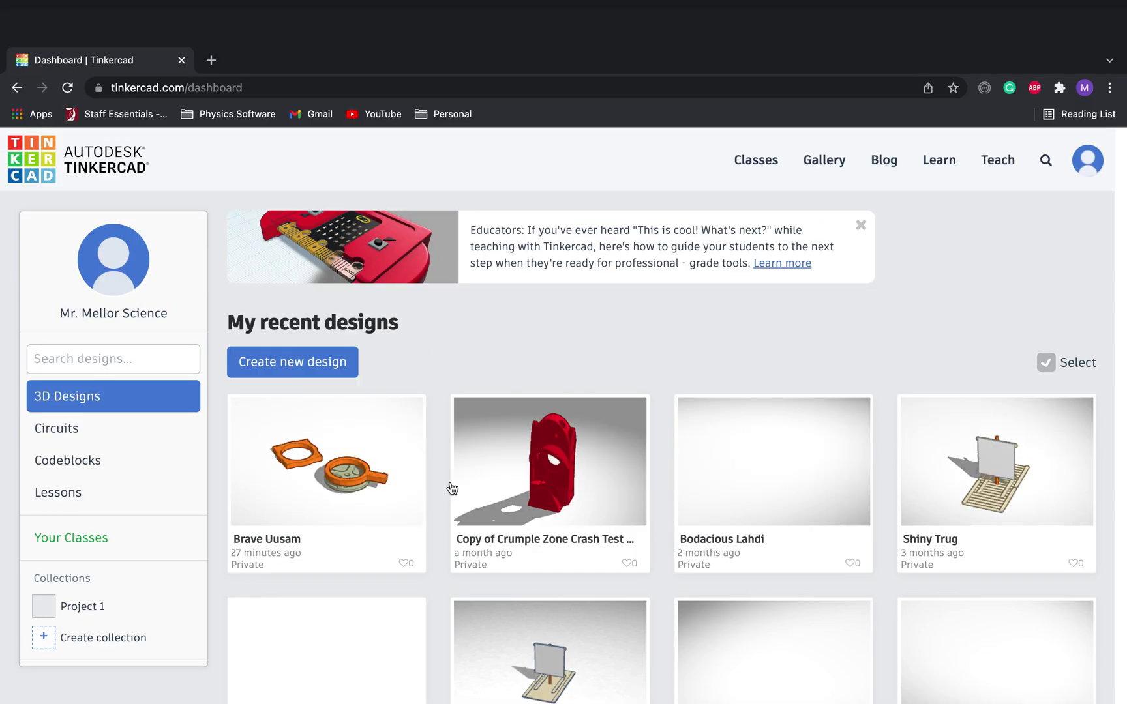
# Step: Create a new 3D design and dismiss the Notes introduction
pyautogui.moveTo(489, 408)
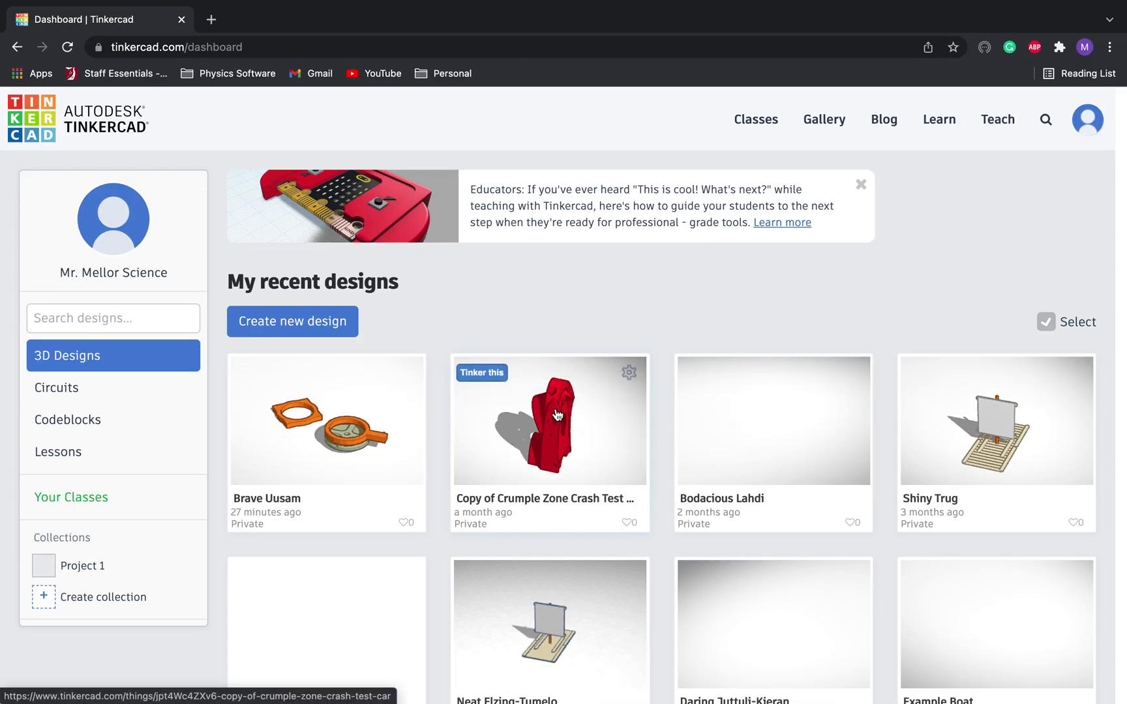
pyautogui.click(334, 329)
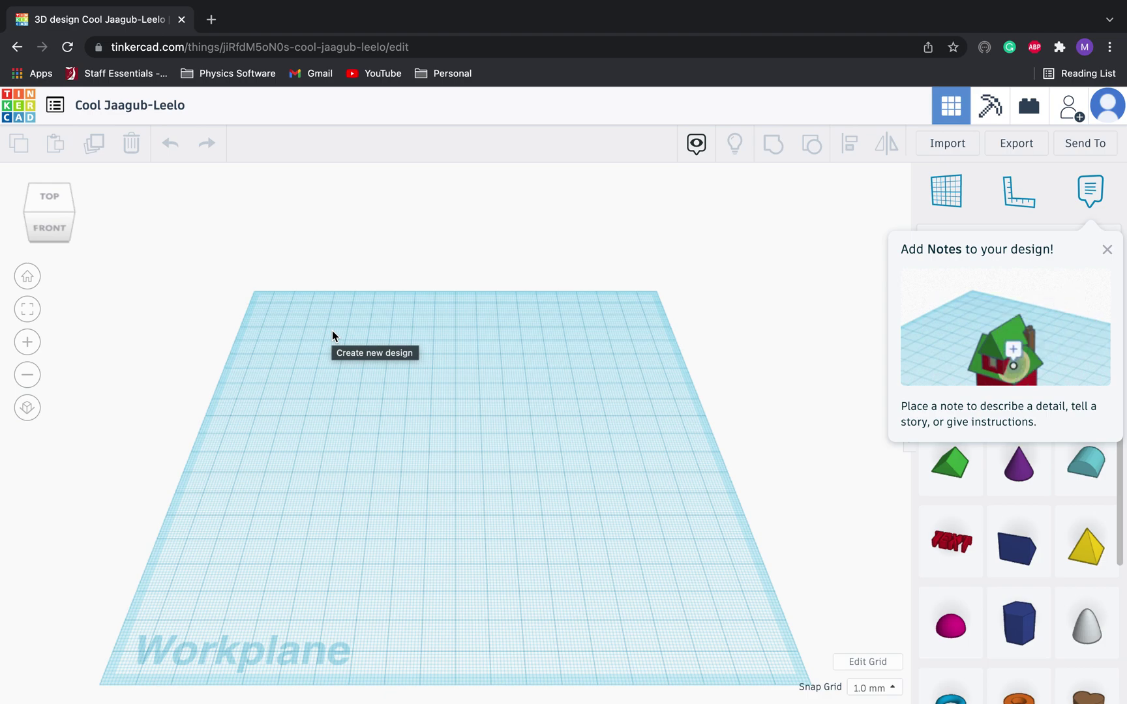
pyautogui.click(1106, 250)
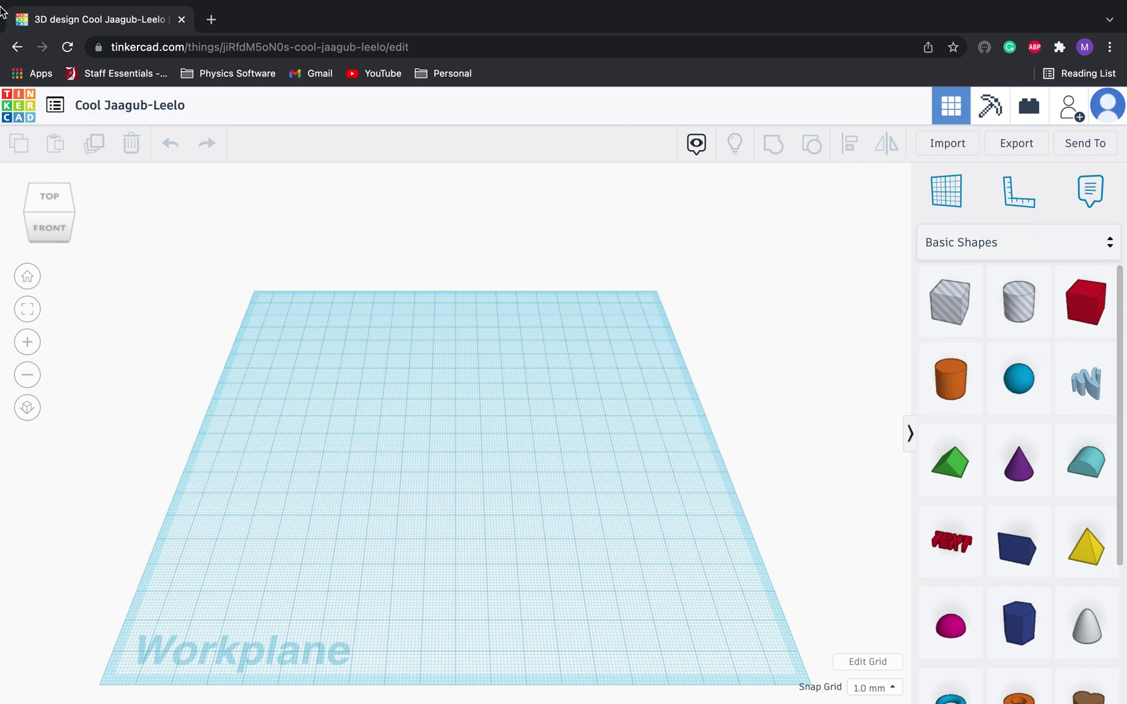
# Step: Rename the design as Bey Blade Top V1
pyautogui.click(154, 108)
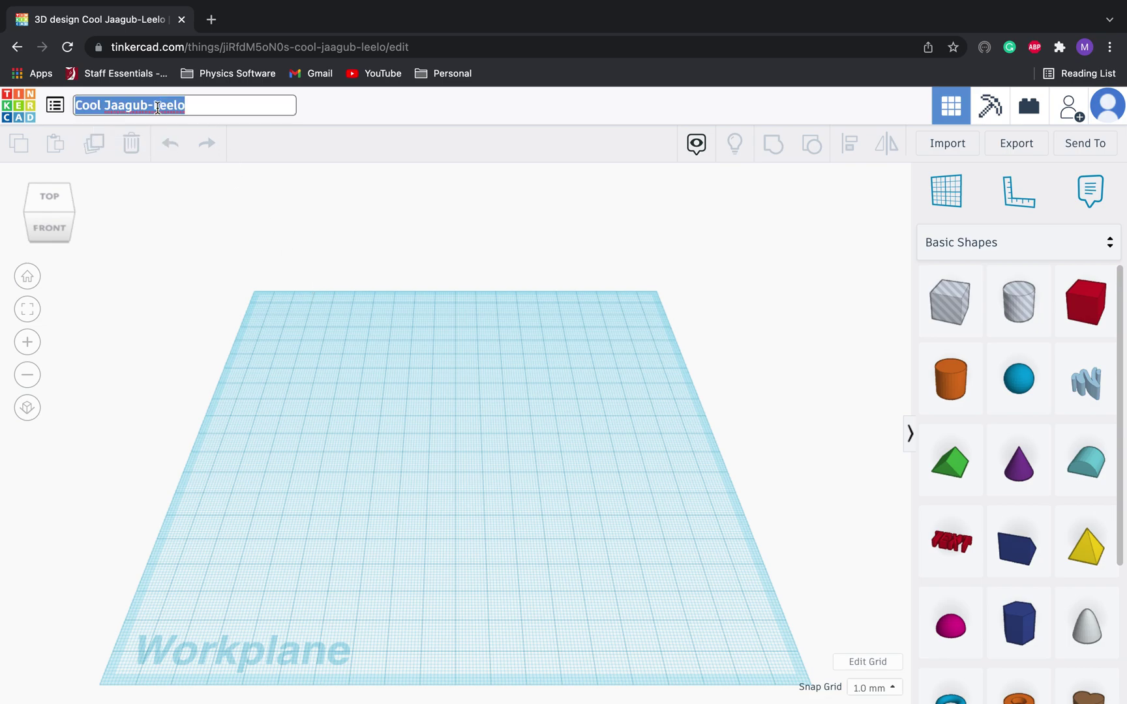
pyautogui.write('Bey Blade')
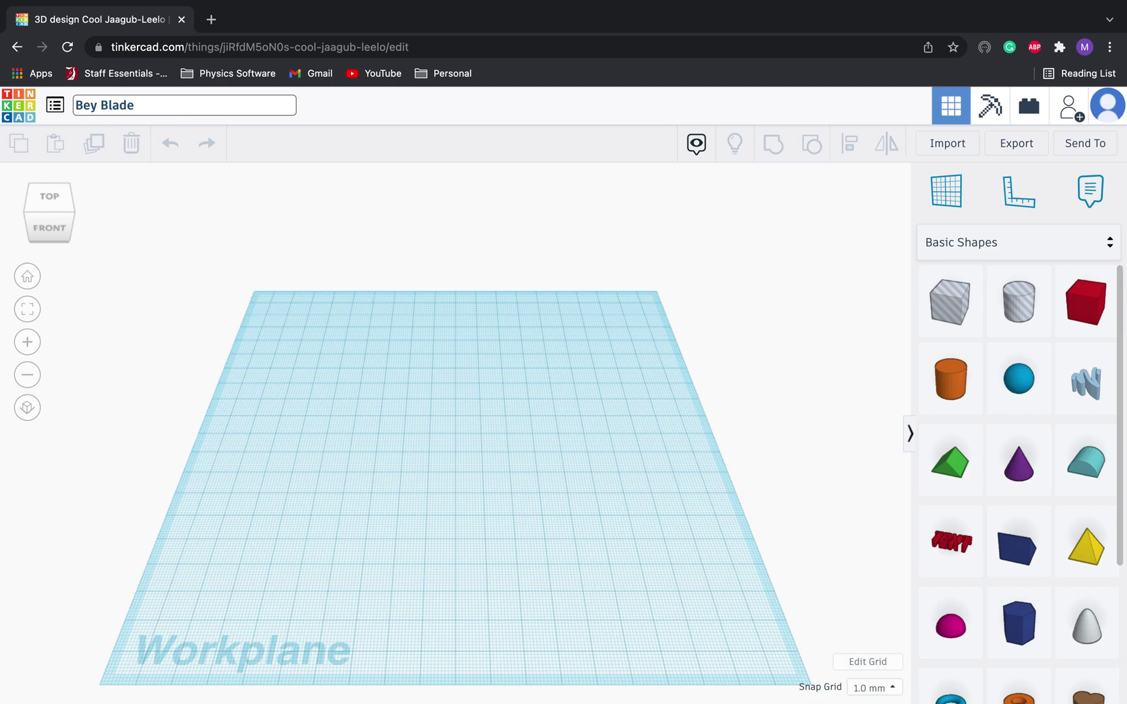
pyautogui.write(' Top V1')
pyautogui.click(368, 337)
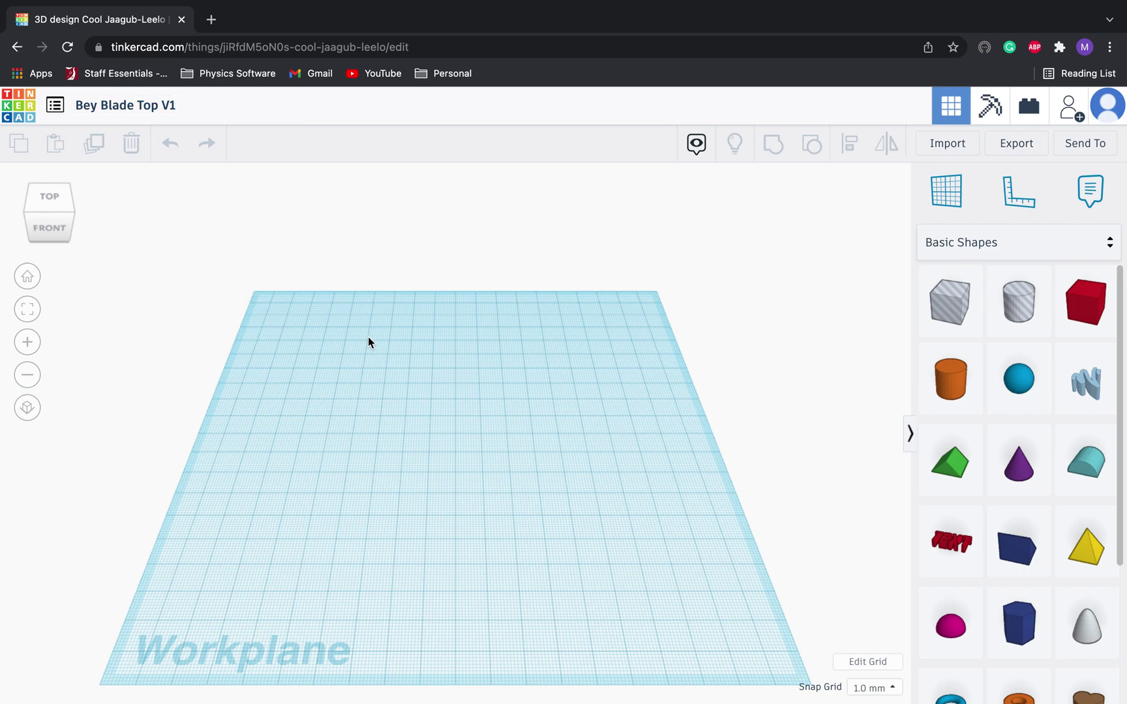
# Step: Place a solid cylinder near the middle of the workplane and set its length and width to 40.5 mm
pyautogui.moveTo(950, 380); pyautogui.dragTo(439, 459)
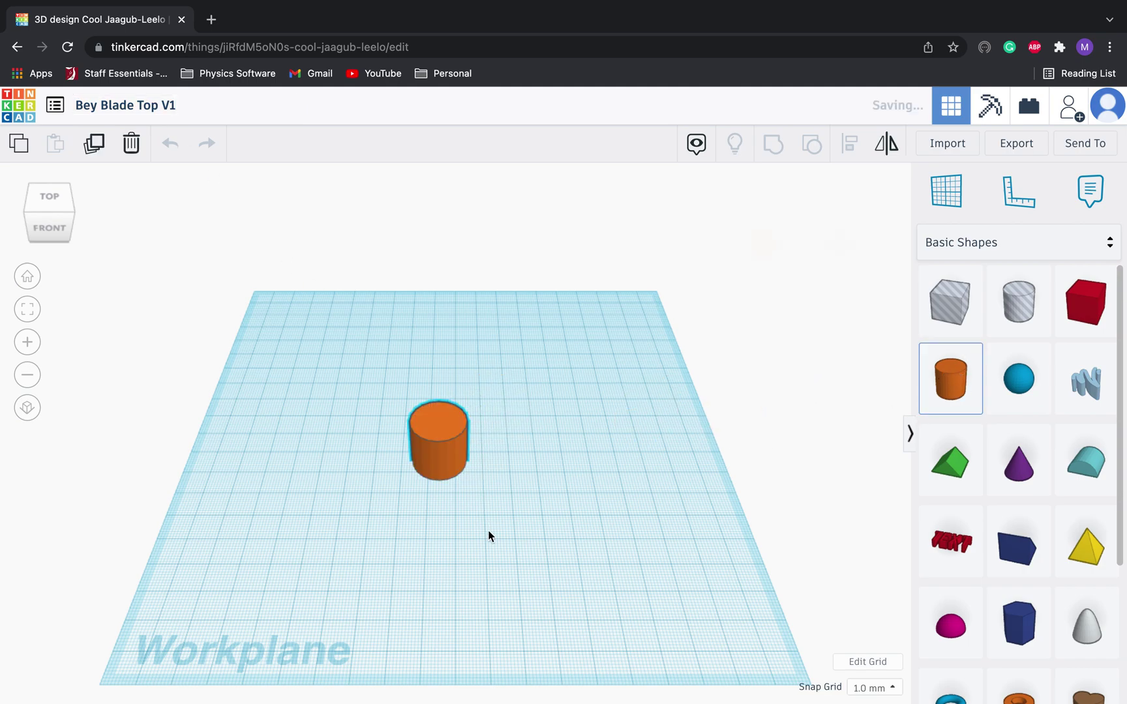
pyautogui.moveTo(467, 480)
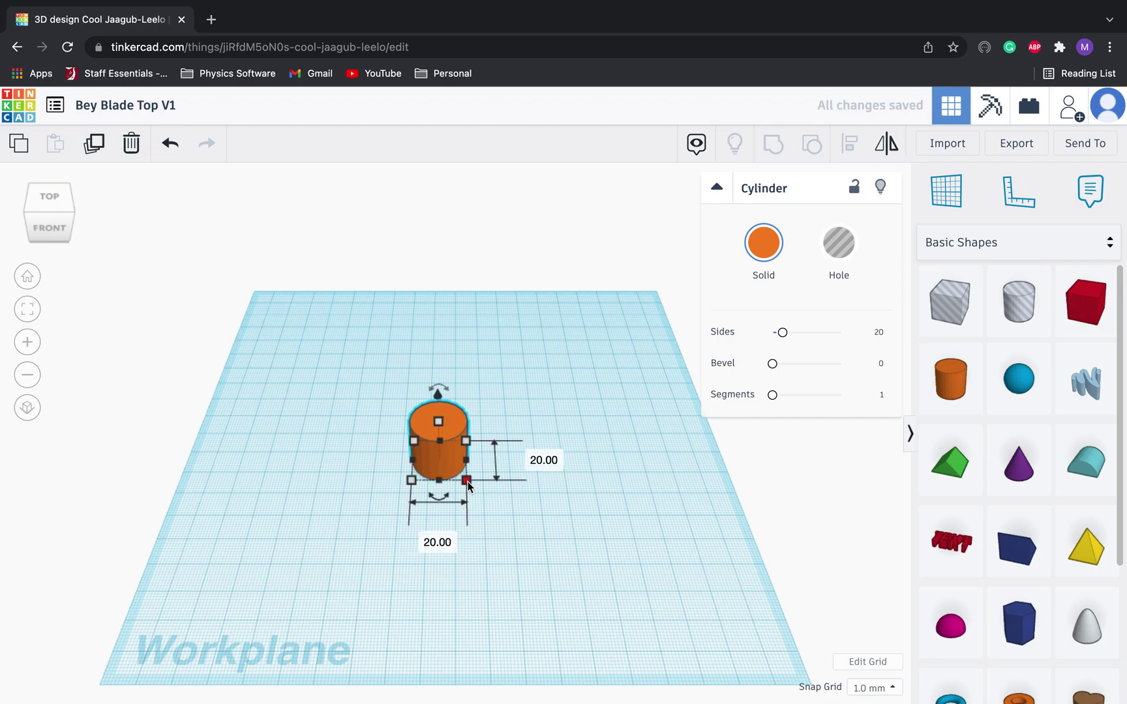
pyautogui.click(534, 461)
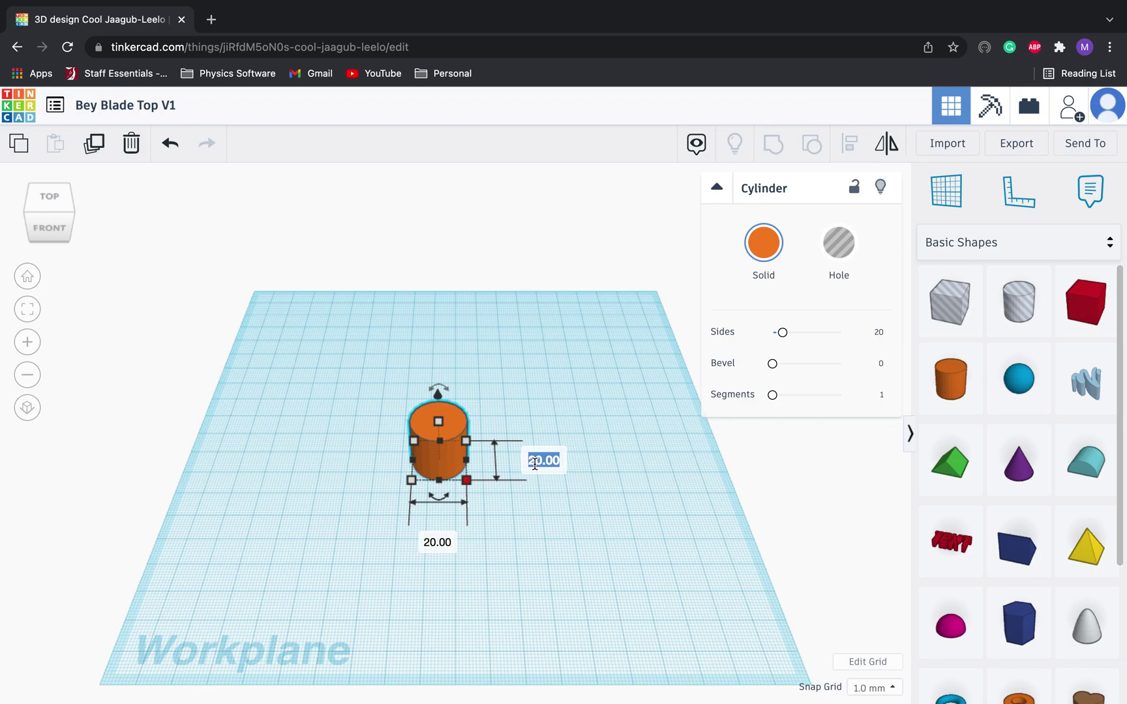
pyautogui.press('Return')
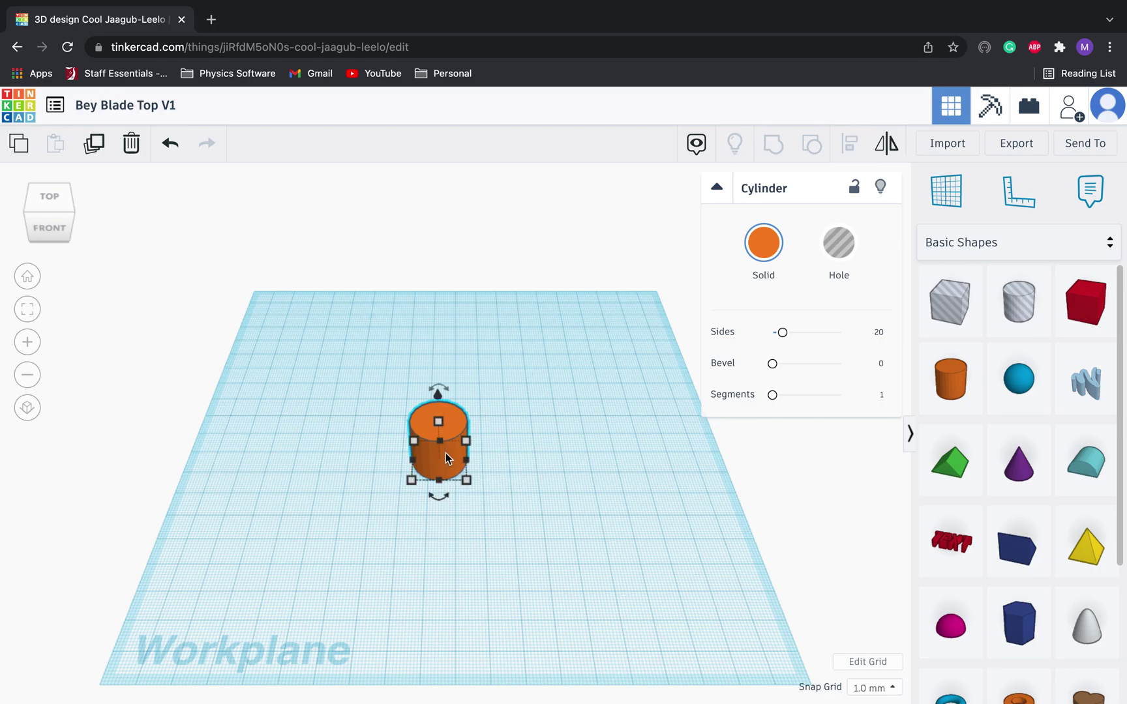
pyautogui.moveTo(467, 480)
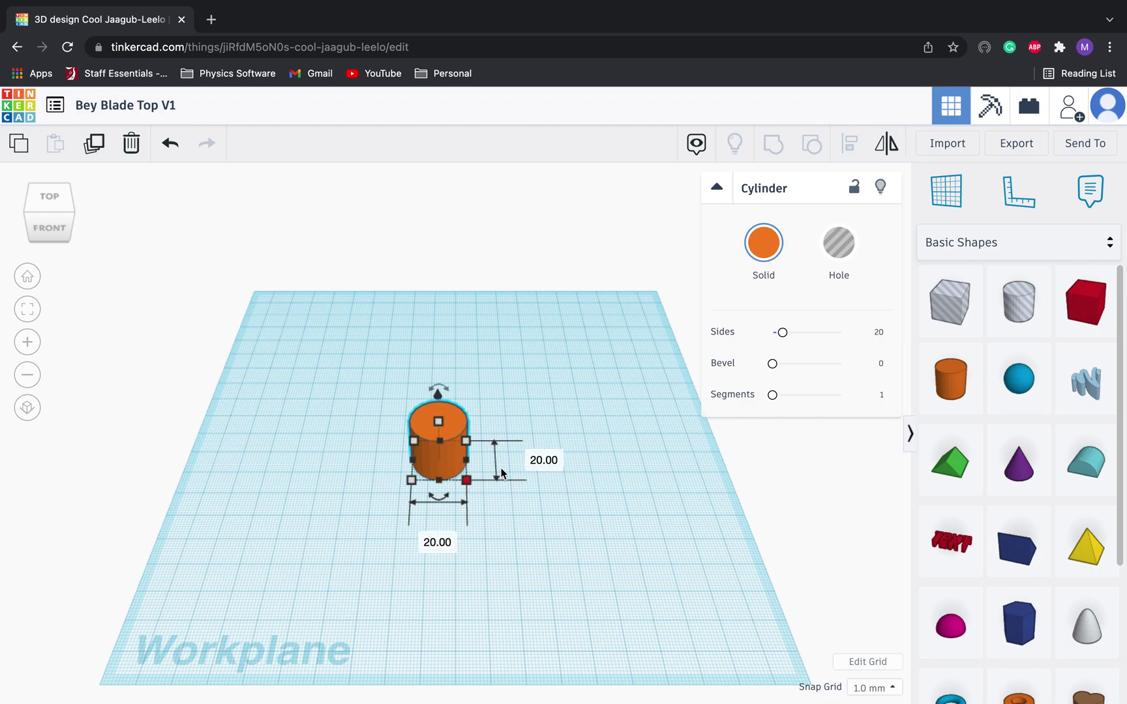
pyautogui.click(536, 462)
pyautogui.write('40.')
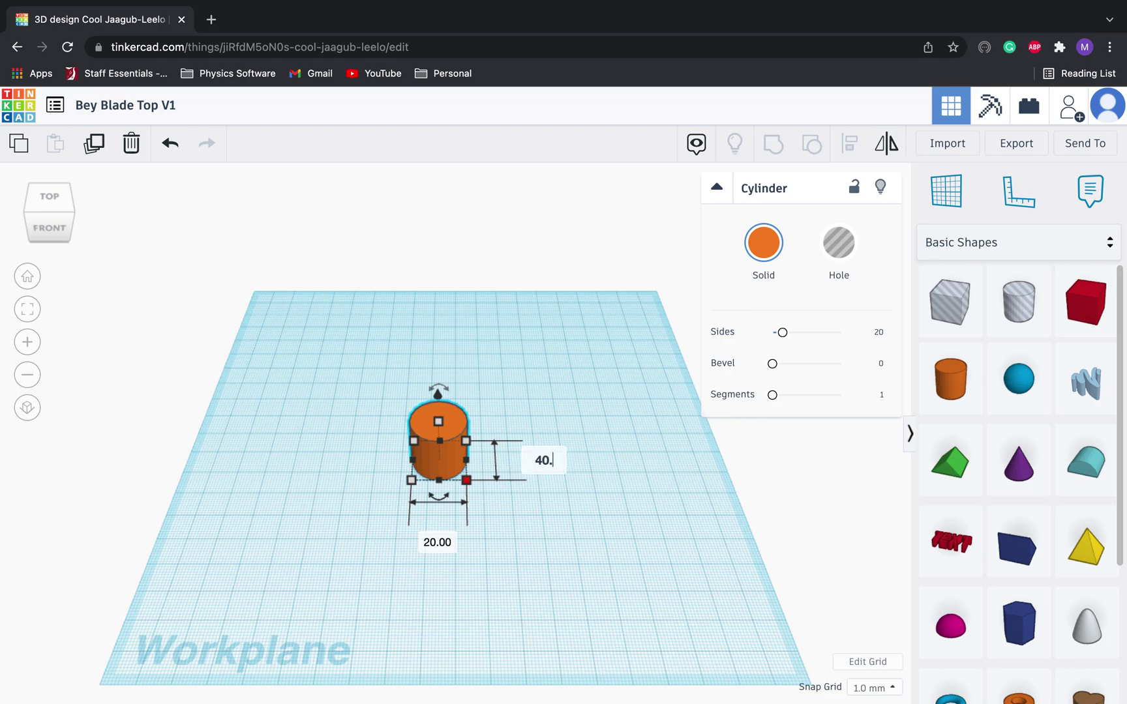
pyautogui.write('5mm')
pyautogui.click(442, 540)
pyautogui.write('40.5mm')
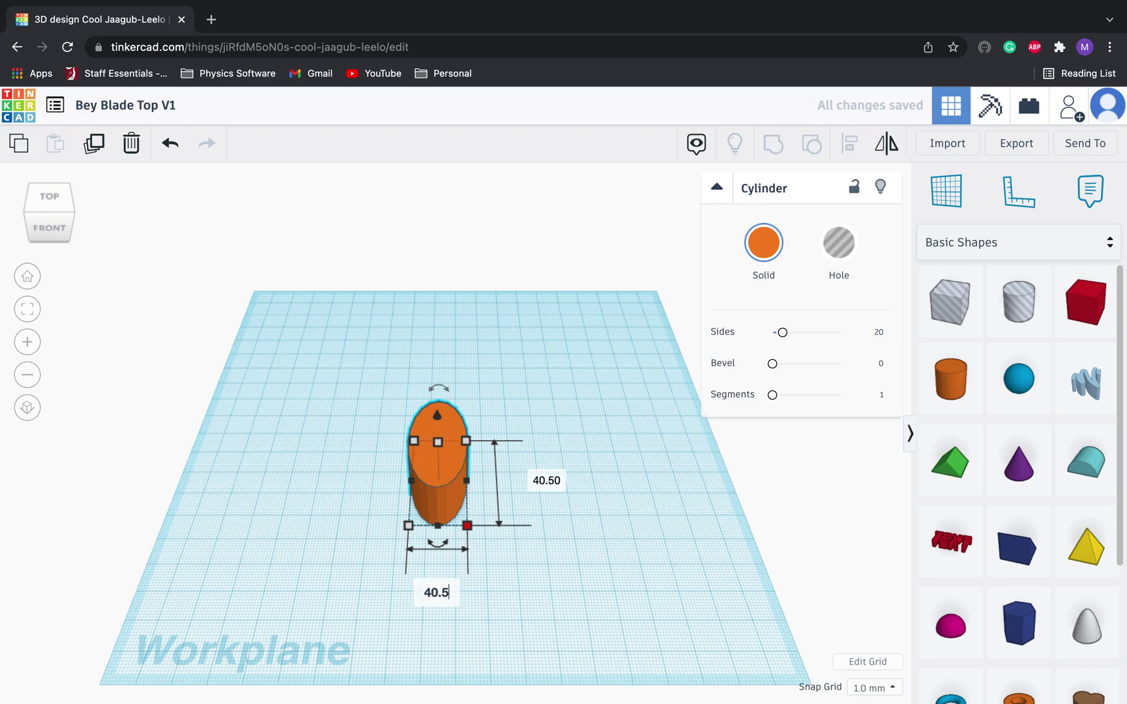
pyautogui.press('Return')
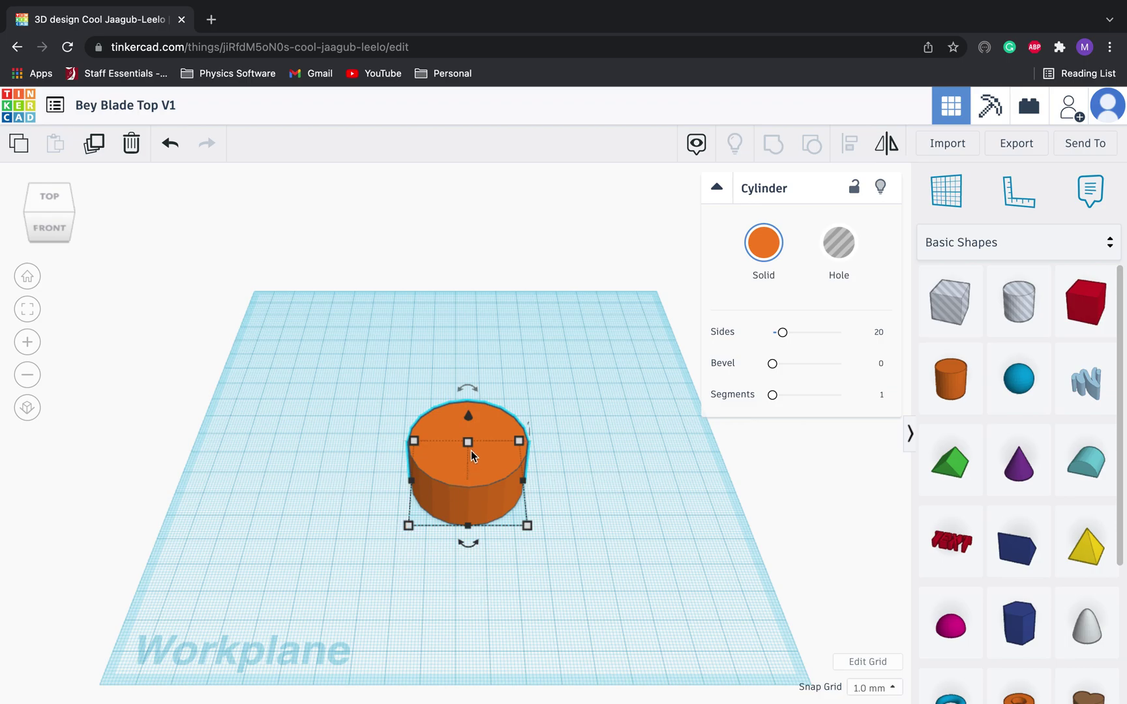
# Step: Set the cylinder's height to 6.5 mm and deselect it
pyautogui.moveTo(469, 445)
pyautogui.click(546, 461)
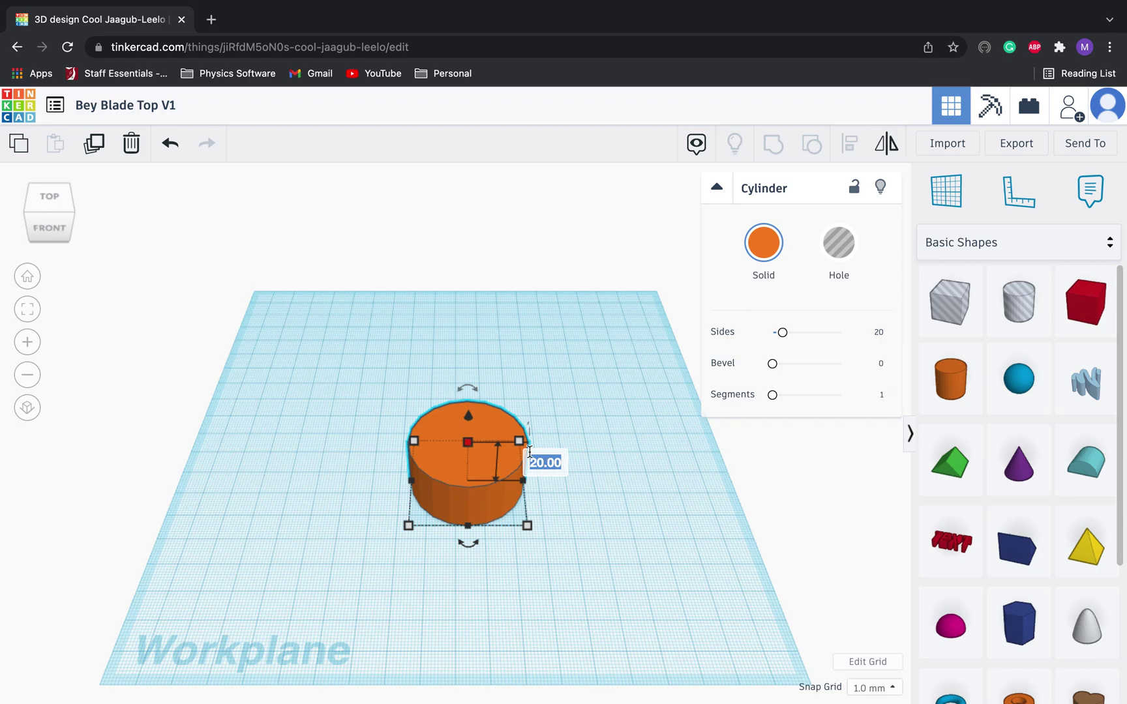
pyautogui.click(467, 456)
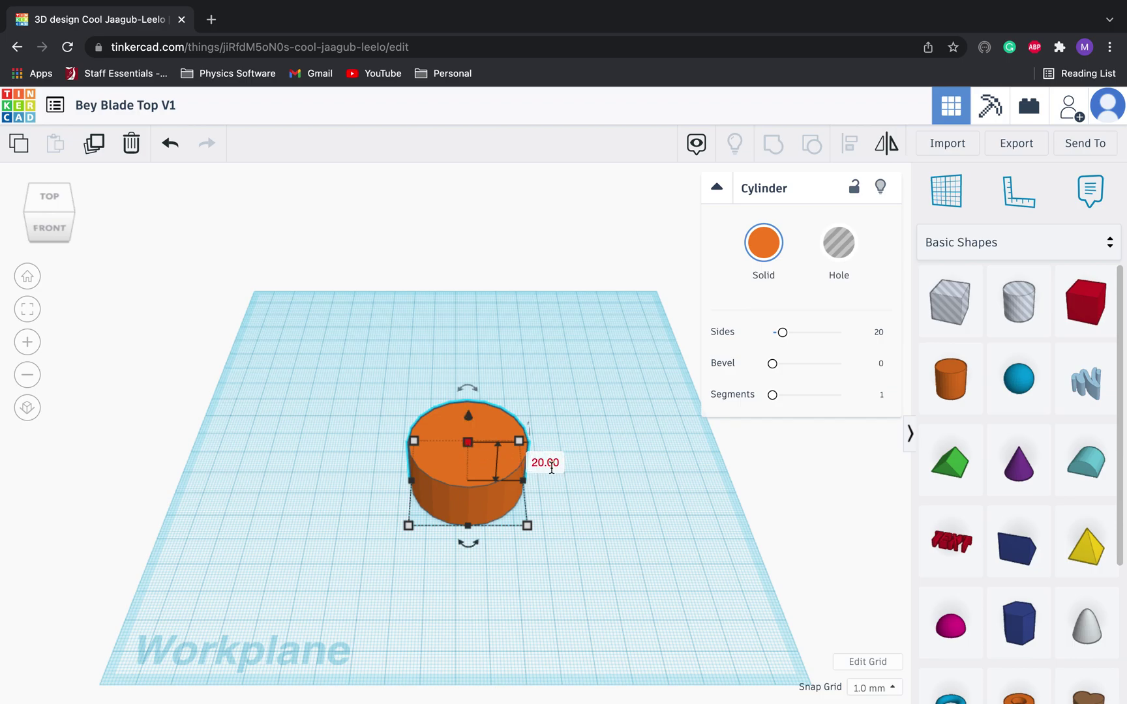
pyautogui.click(545, 462)
pyautogui.write('6.5mm')
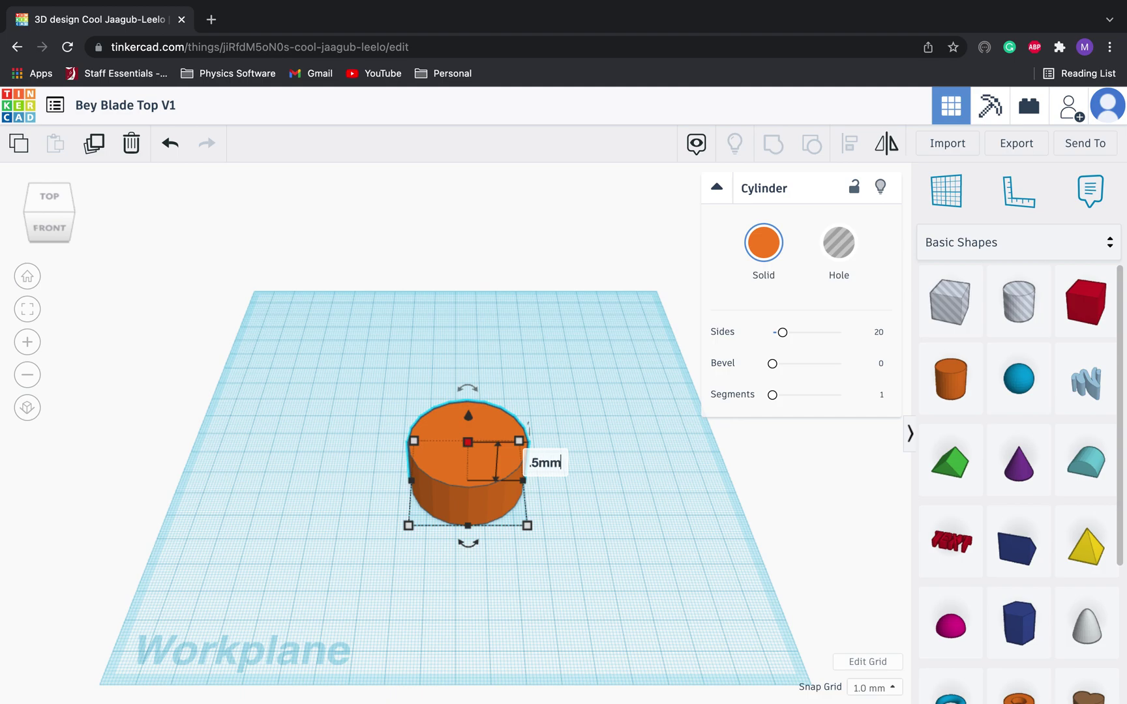
pyautogui.press('Return')
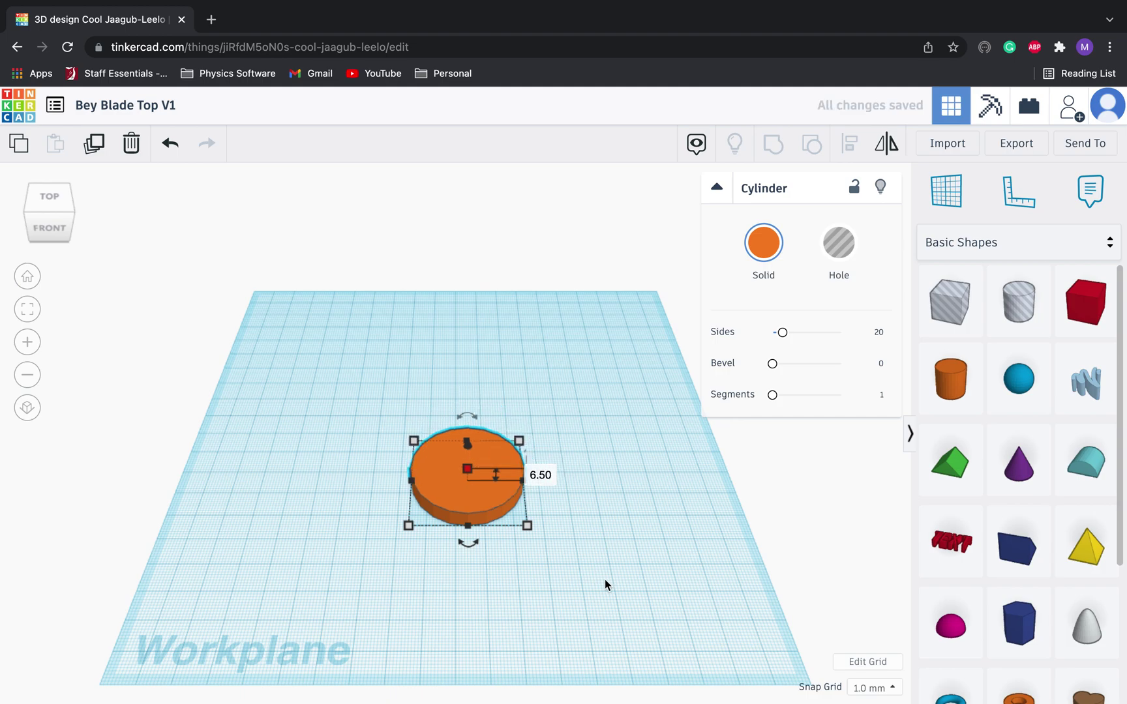
pyautogui.moveTo(551, 570); pyautogui.dragTo(616, 601, button='right')
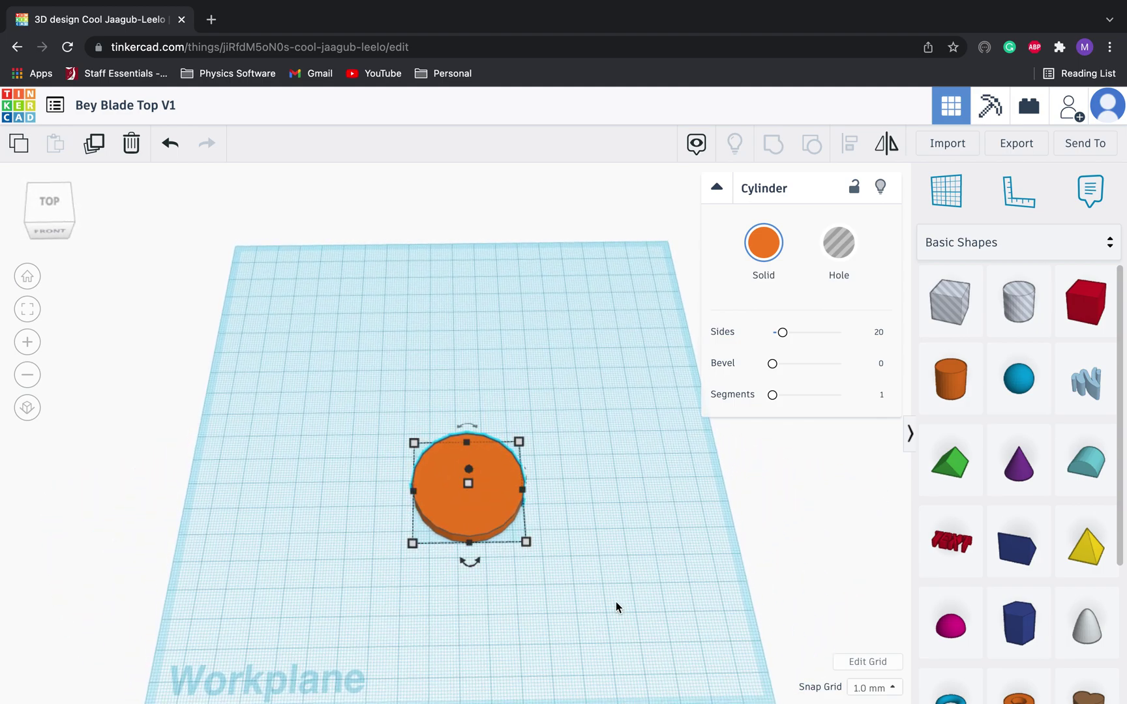
pyautogui.click(618, 594)
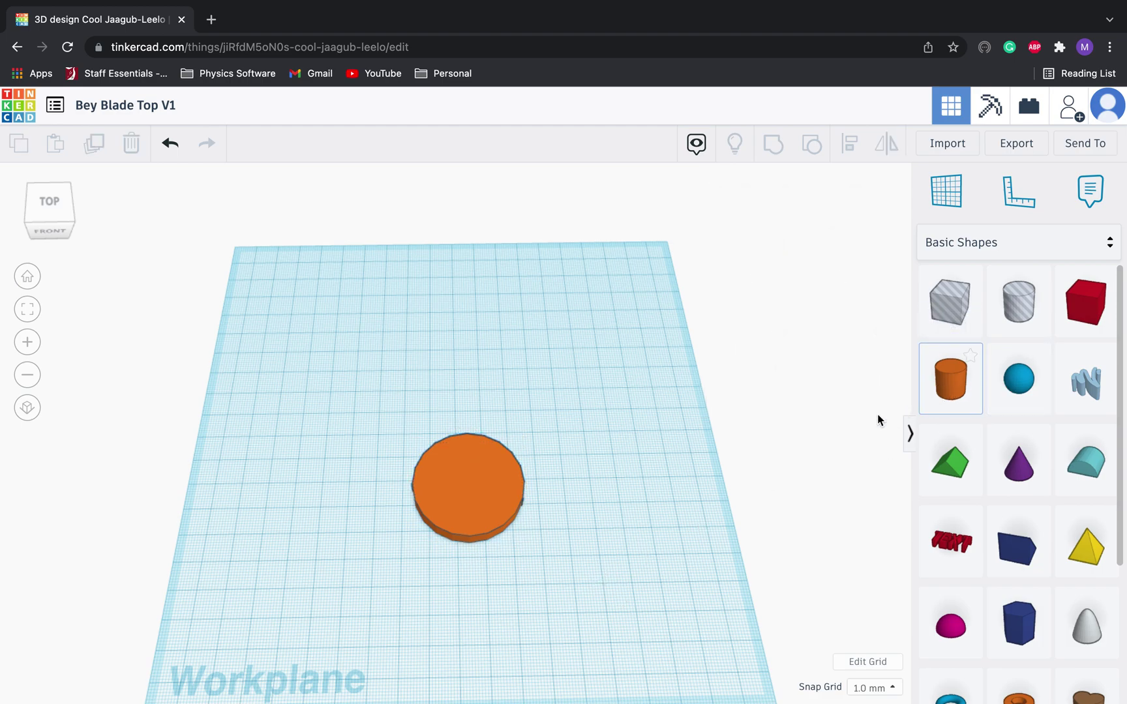
# Step: Place a second solid cylinder beside the first one and set its length and width to 50 mm
pyautogui.moveTo(877, 420); pyautogui.dragTo(339, 496)
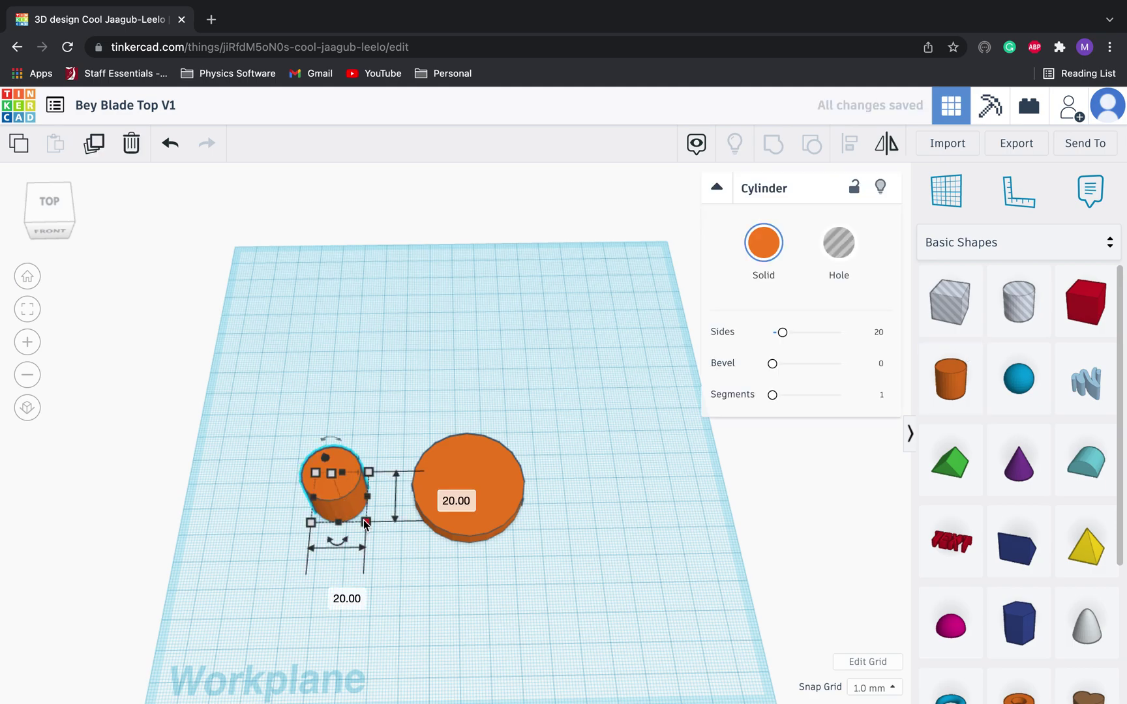
pyautogui.click(452, 498)
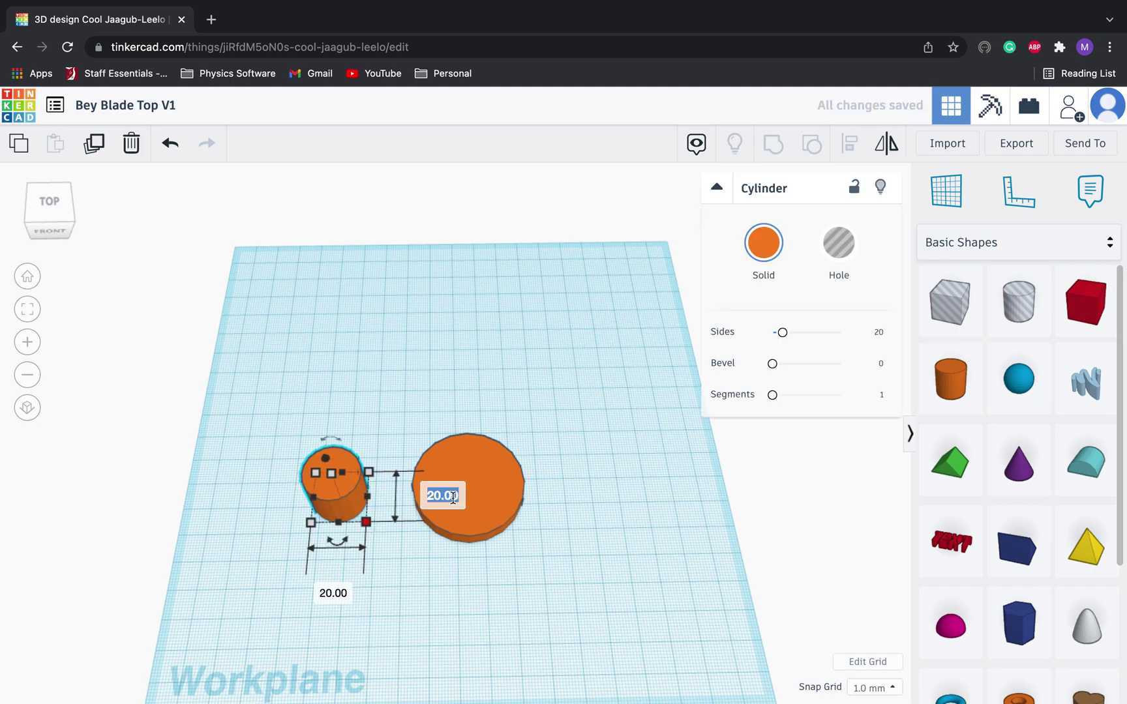
pyautogui.write('50')
pyautogui.press('Tab')
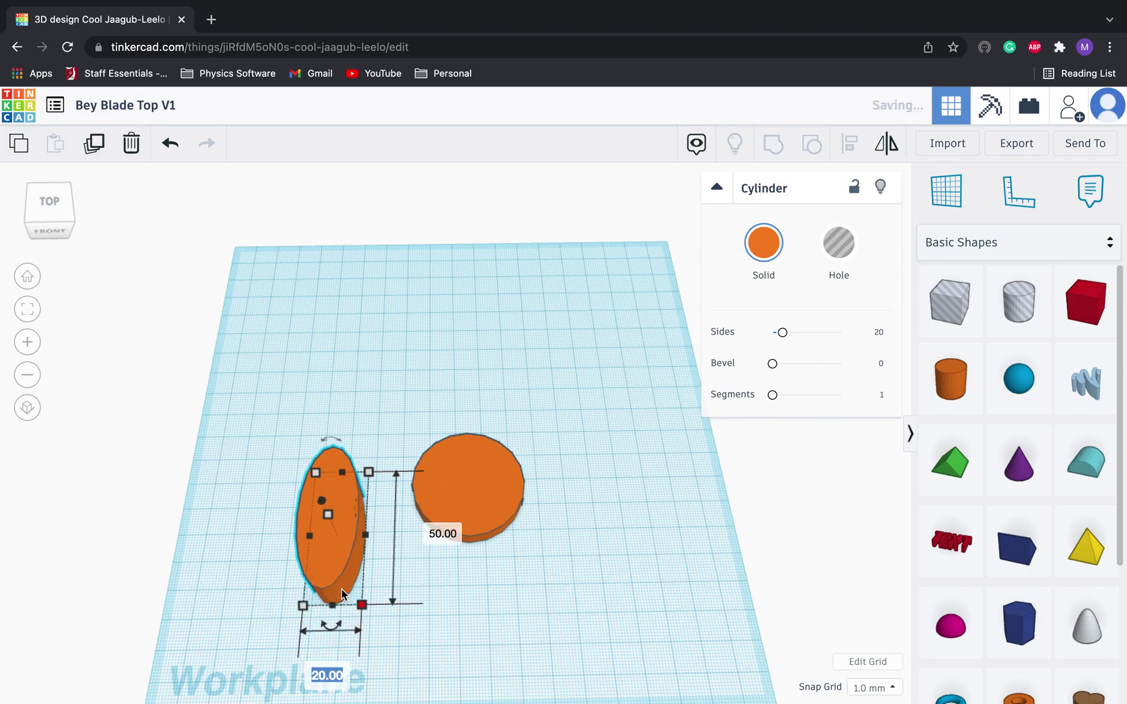
pyautogui.write('50mm')
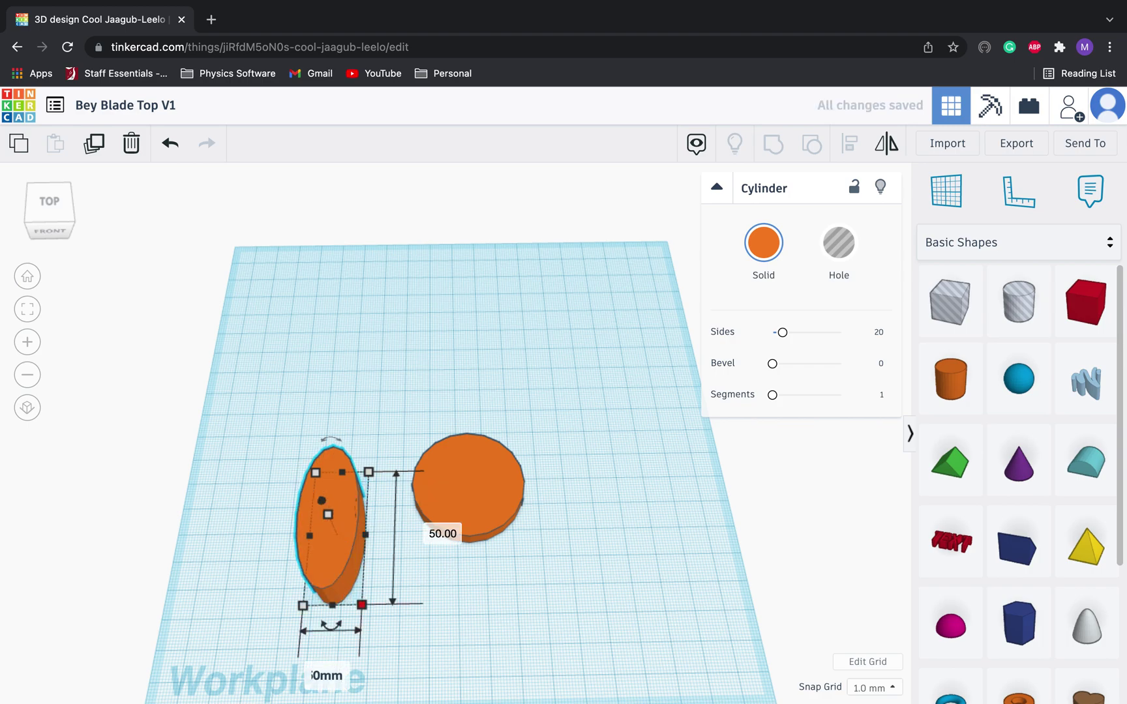
pyautogui.press('Return')
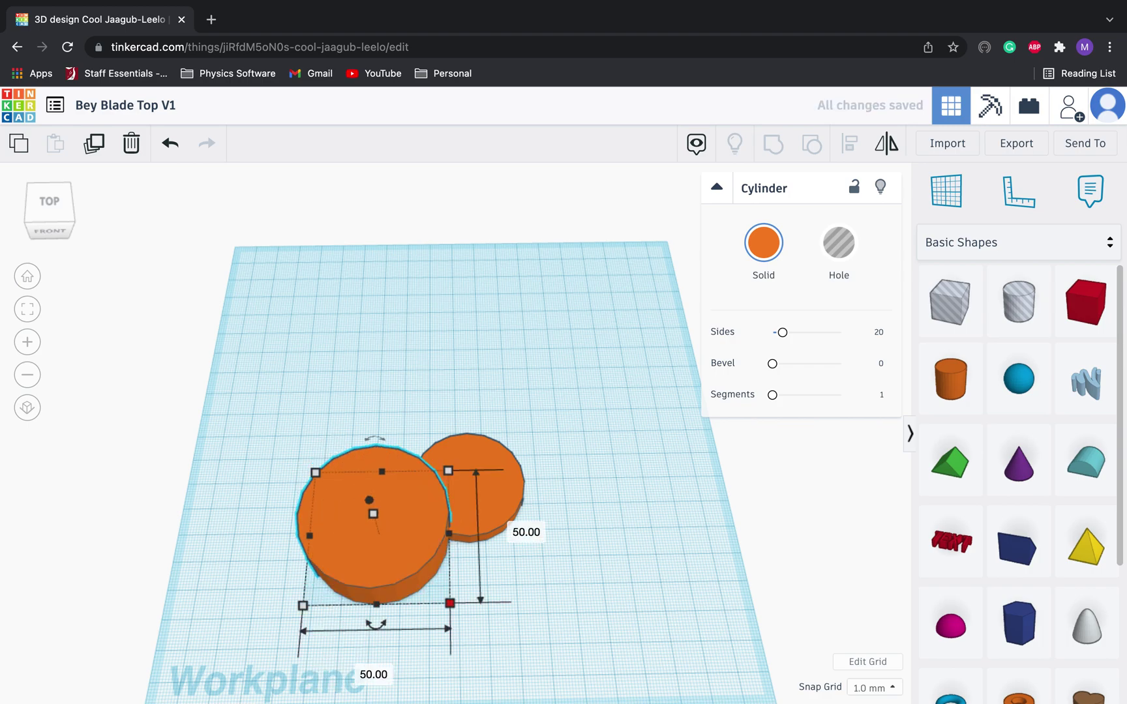
# Step: Set the 50 mm cylinder's height to 6.5 mm
pyautogui.click(373, 514)
pyautogui.click(449, 524)
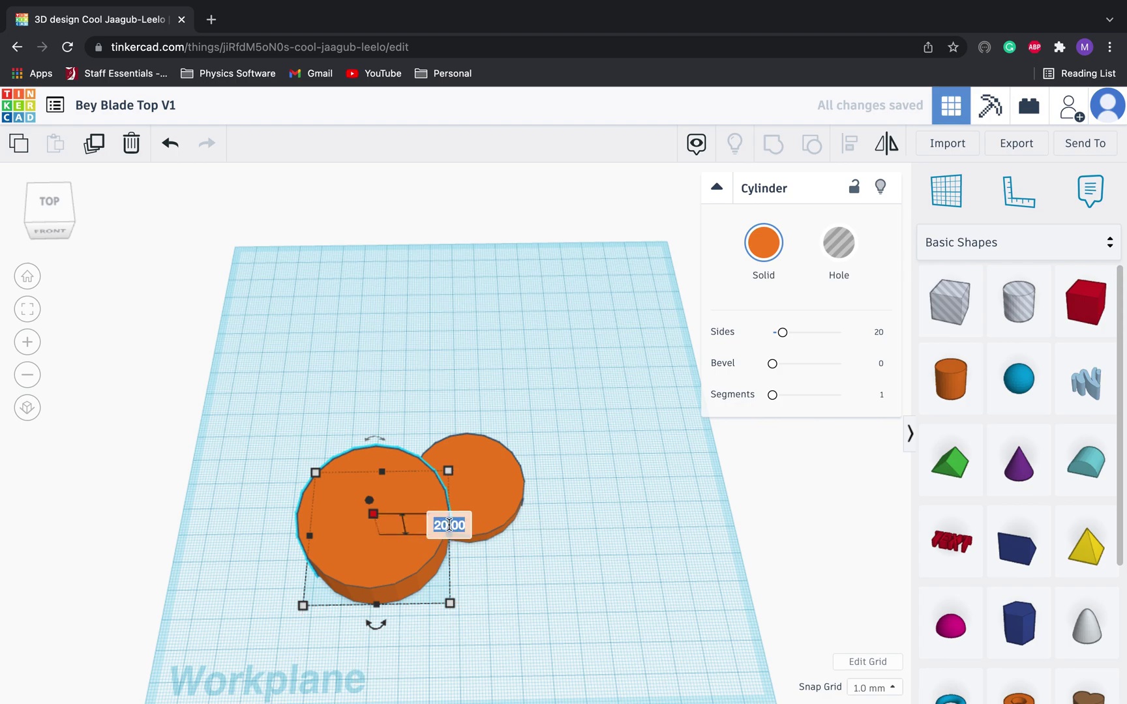
pyautogui.write('6.5mm')
pyautogui.press('Return')
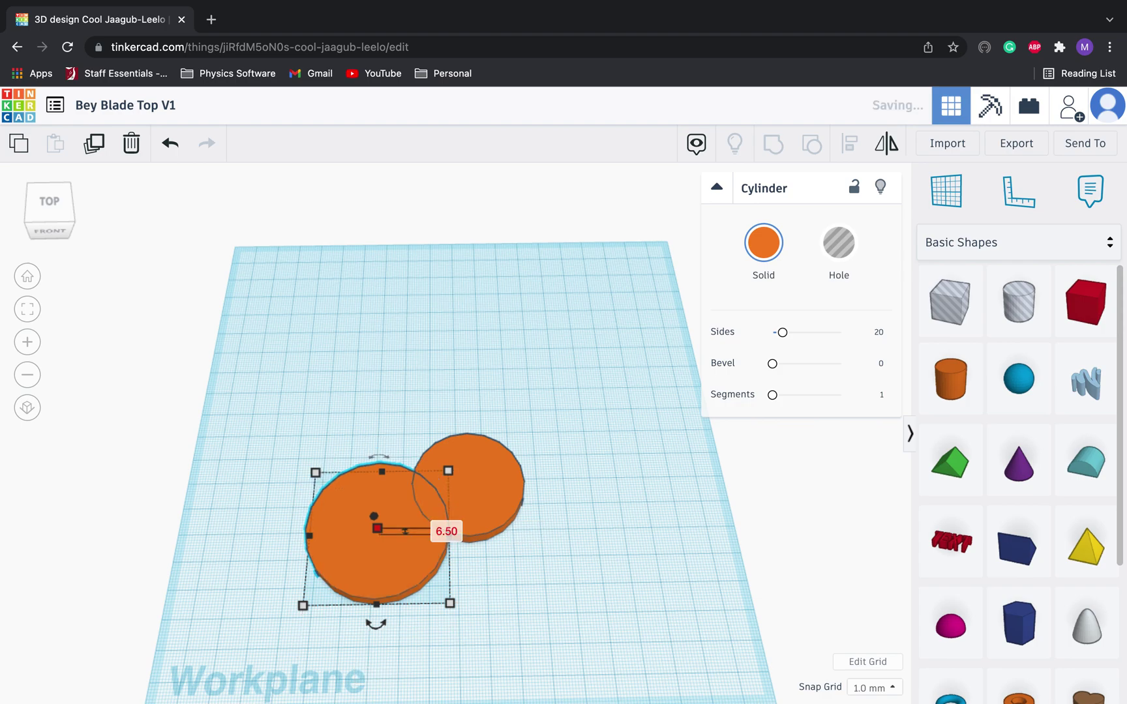
# Step: Move the larger cylinder slightly towards the back of the workplane and deselect it
pyautogui.moveTo(513, 613); pyautogui.dragTo(505, 566, button='right')
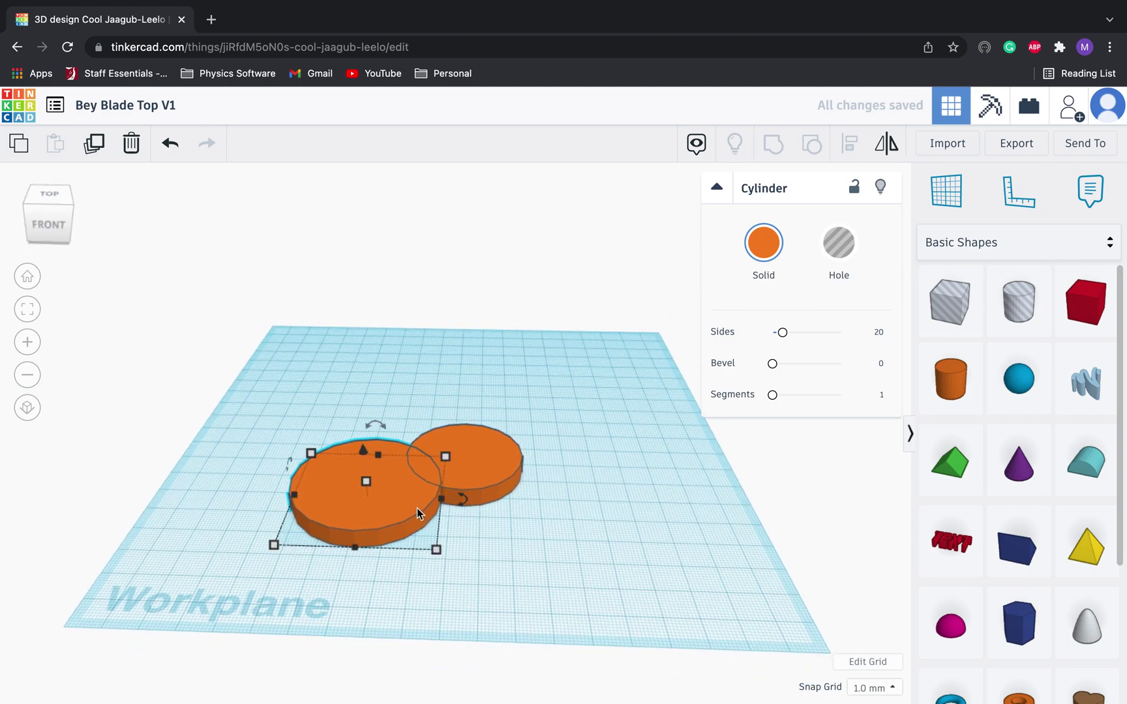
pyautogui.moveTo(395, 508); pyautogui.dragTo(399, 484)
pyautogui.click(559, 562)
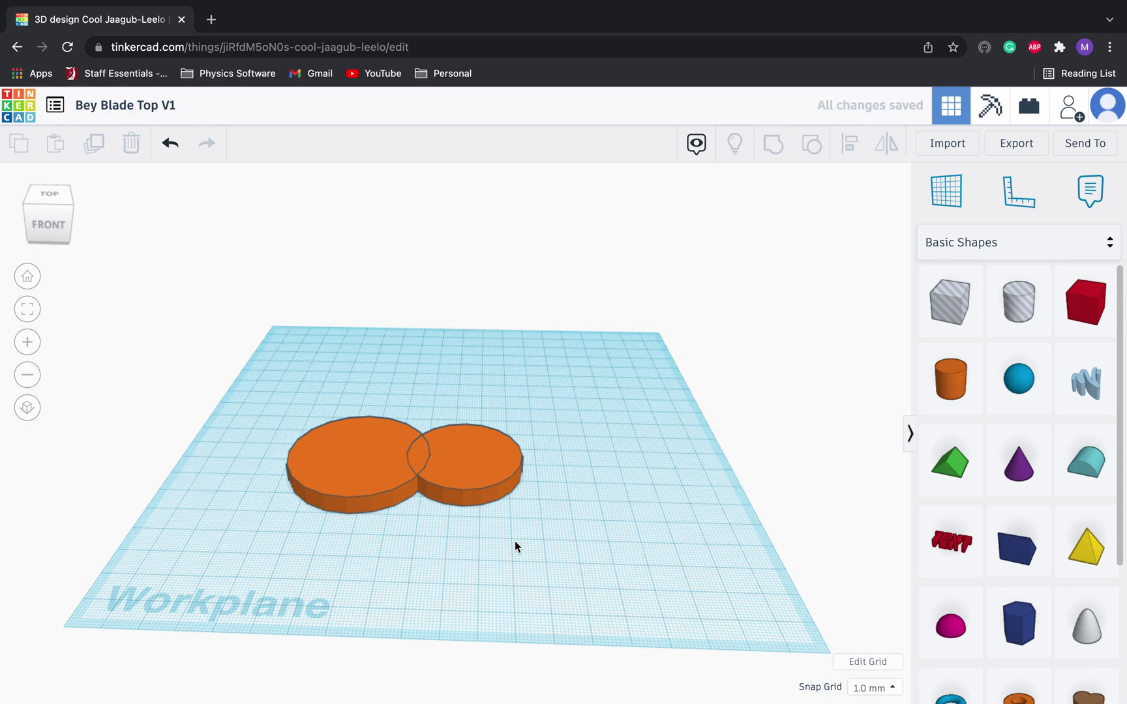
# Step: Select both cylinders and align their centres along the width and depth of the workplane
pyautogui.moveTo(515, 542); pyautogui.dragTo(296, 432)
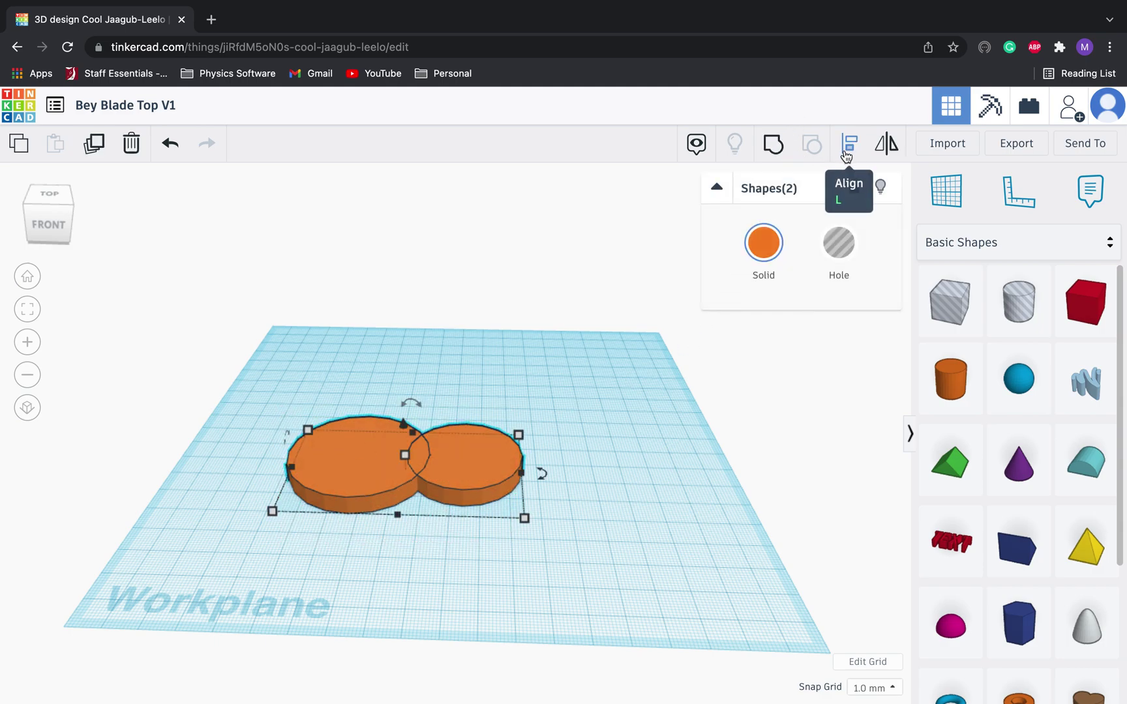
pyautogui.click(849, 148)
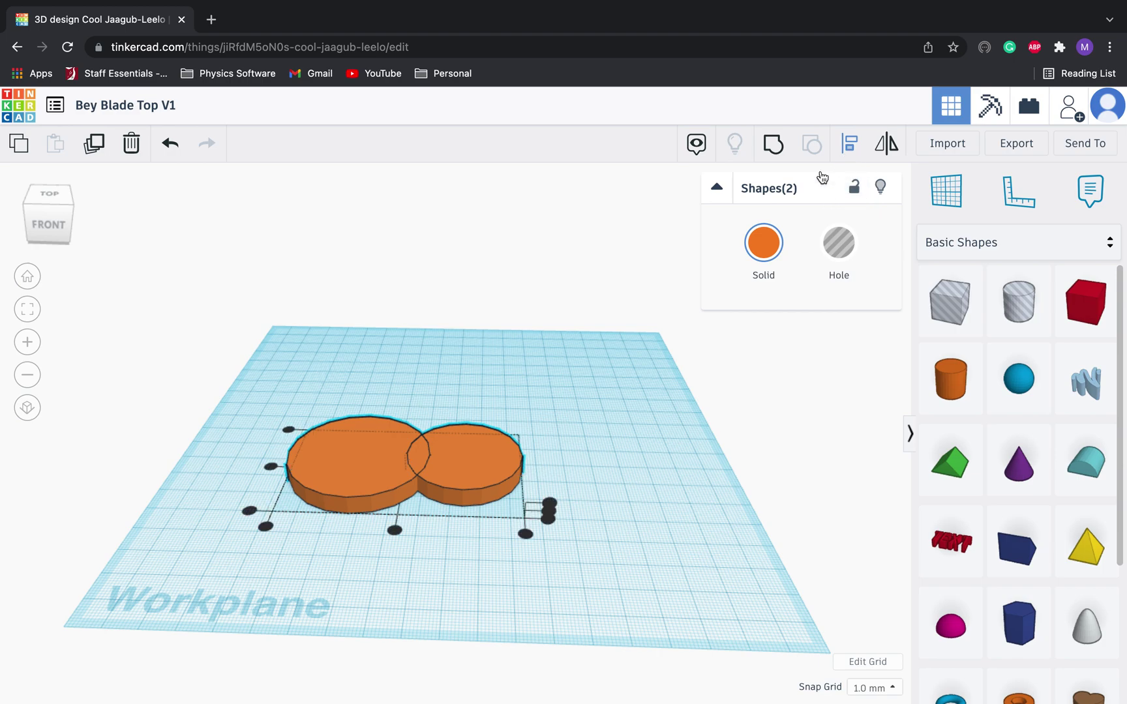
pyautogui.click(394, 530)
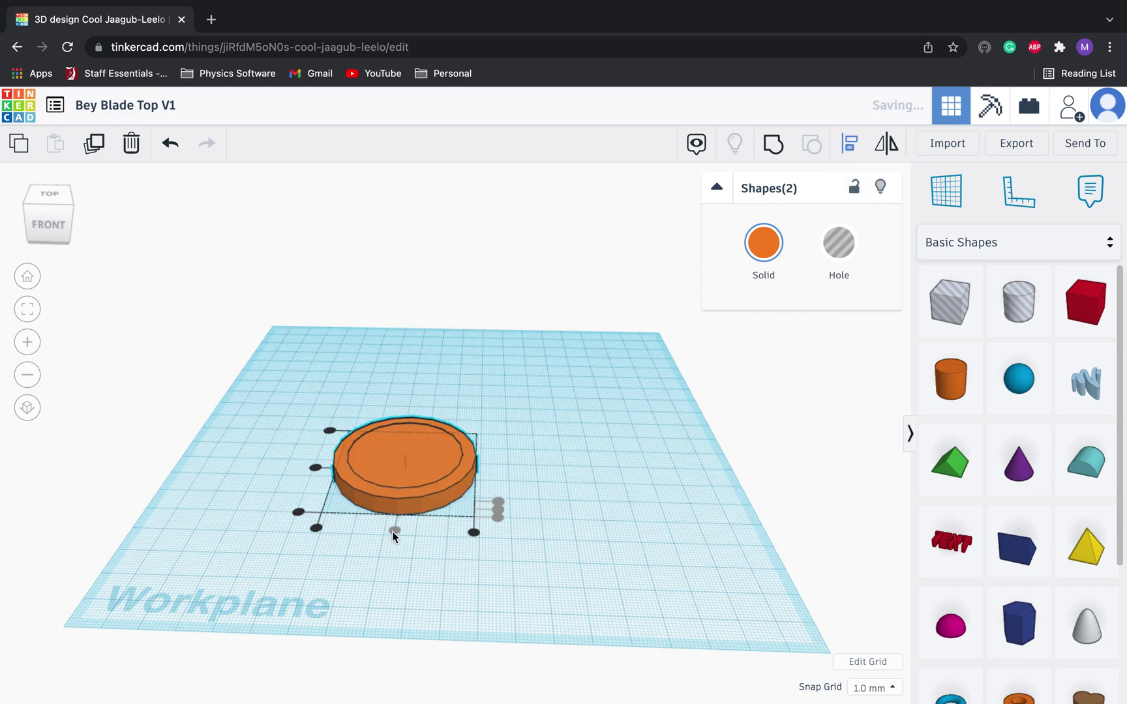
pyautogui.click(316, 469)
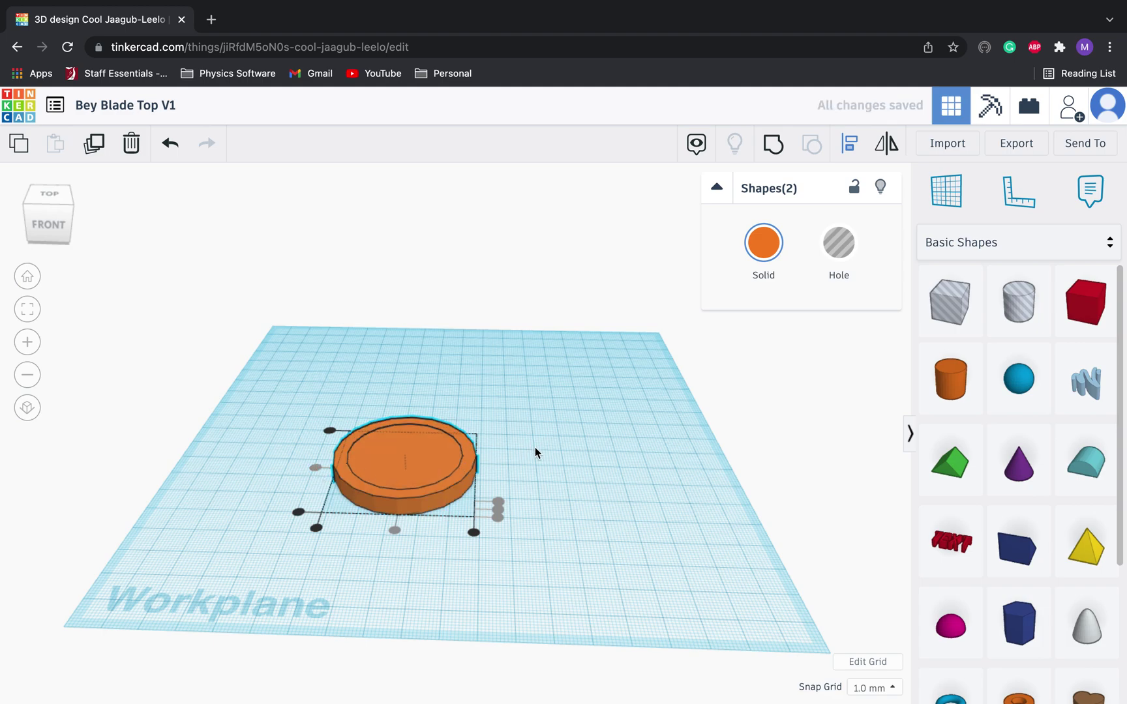
pyautogui.moveTo(535, 448); pyautogui.dragTo(541, 478, button='right')
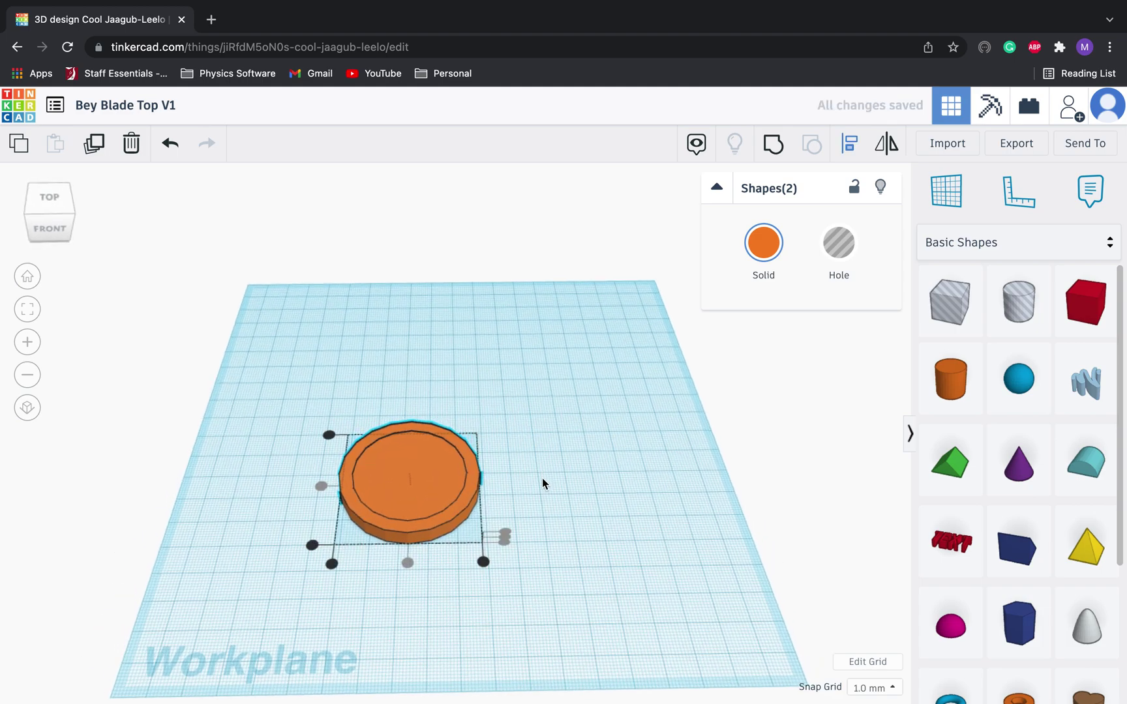
pyautogui.click(611, 494)
pyautogui.click(435, 480)
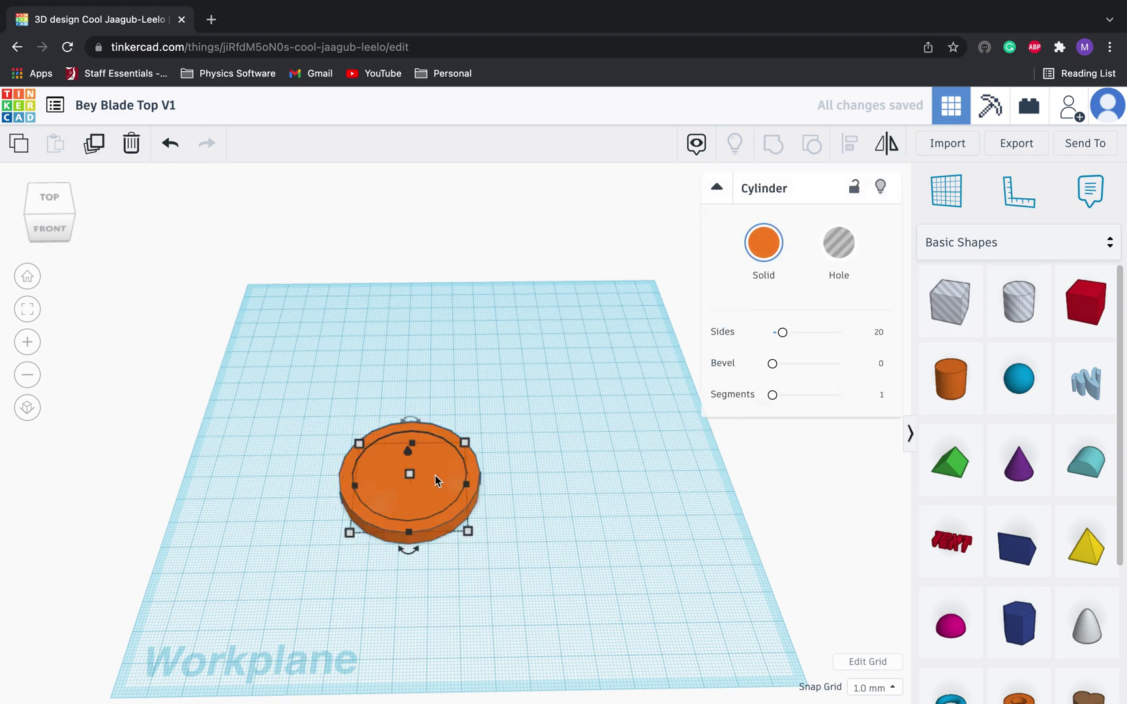
pyautogui.click(440, 486)
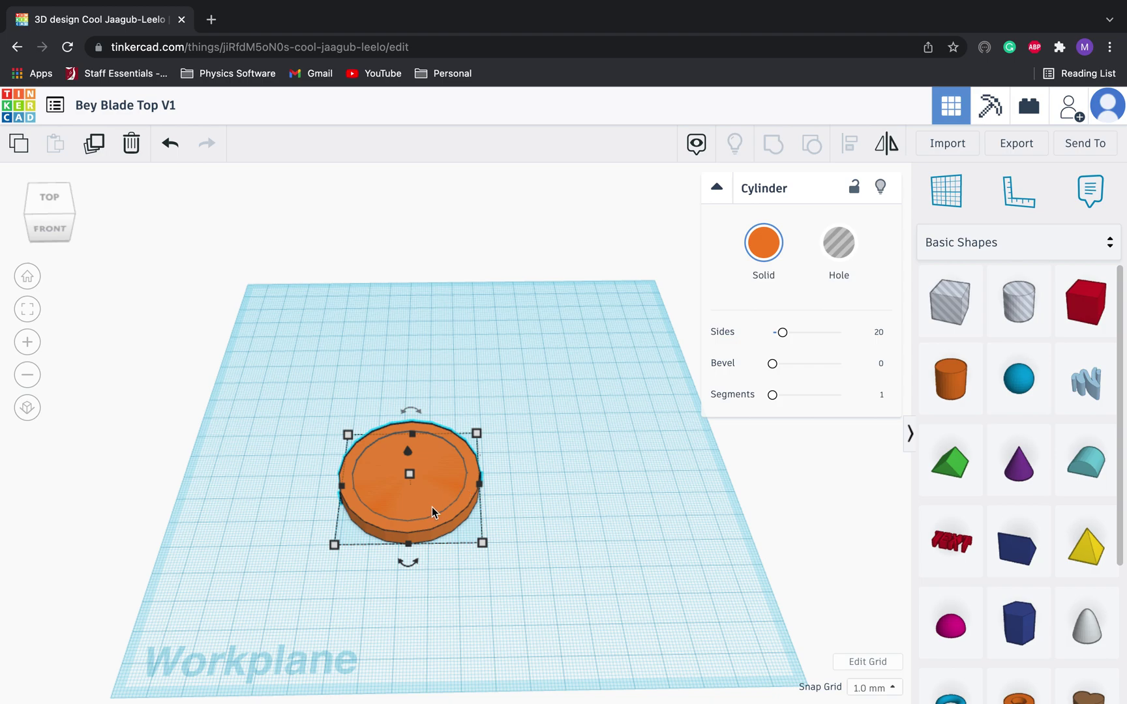
pyautogui.click(554, 541)
pyautogui.click(425, 496)
pyautogui.moveTo(601, 510); pyautogui.dragTo(581, 452, button='right')
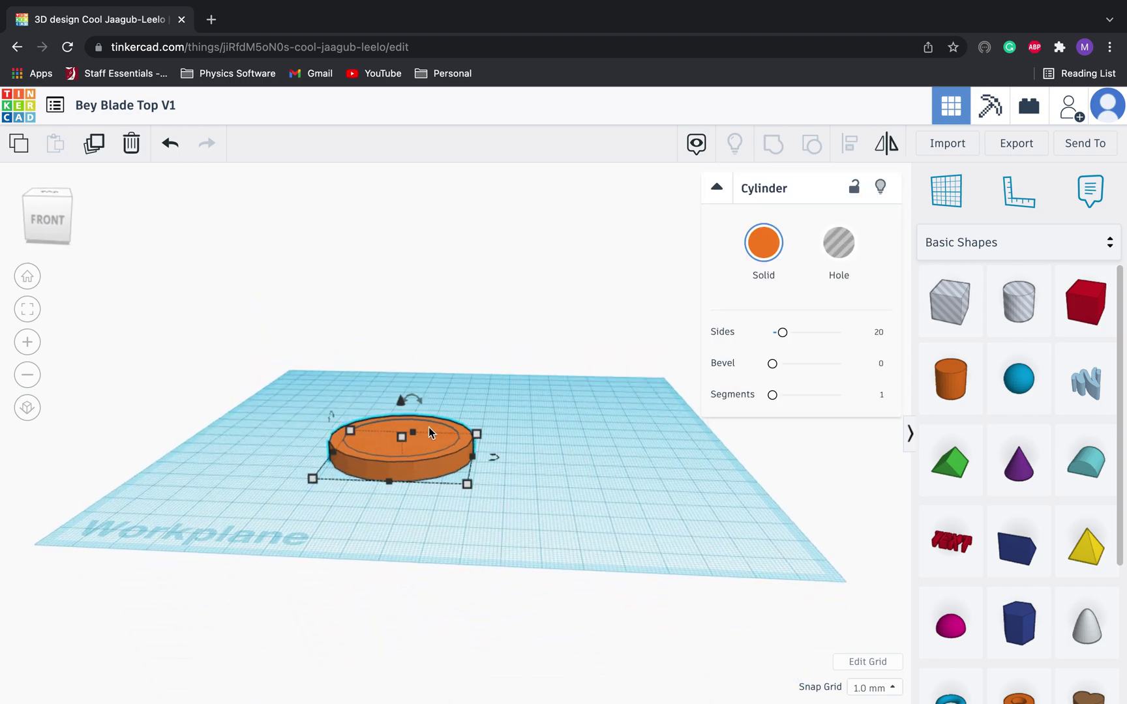
pyautogui.moveTo(429, 427); pyautogui.dragTo(433, 444)
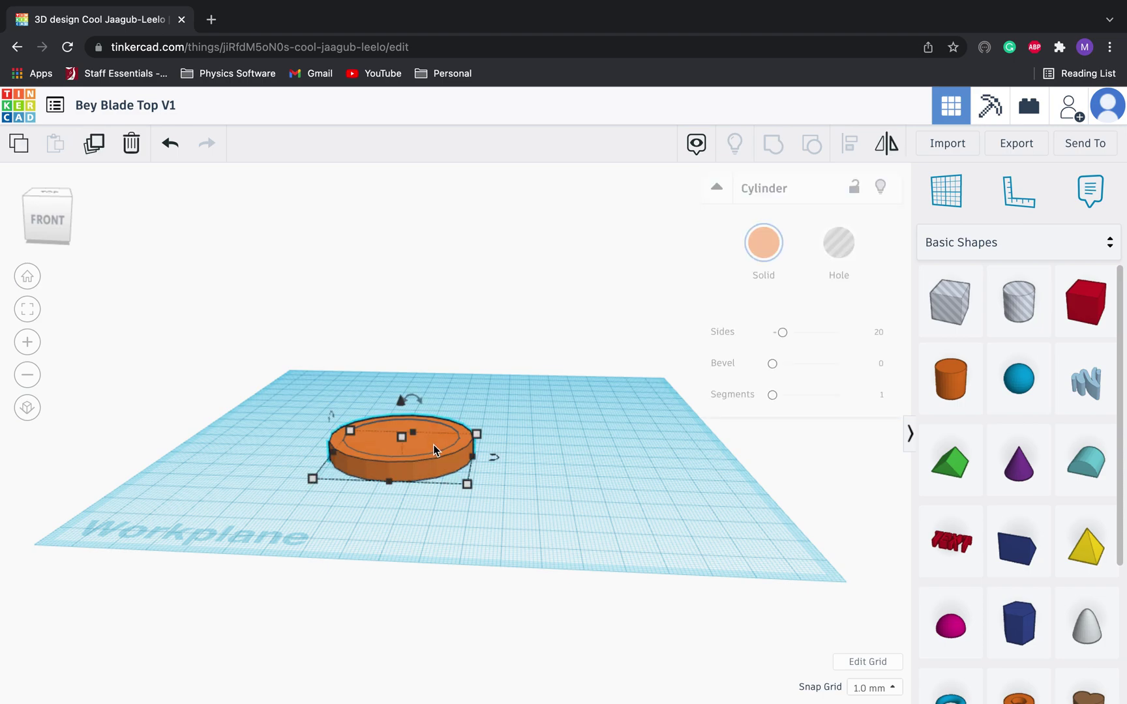
pyautogui.moveTo(431, 445); pyautogui.dragTo(596, 470, button='right')
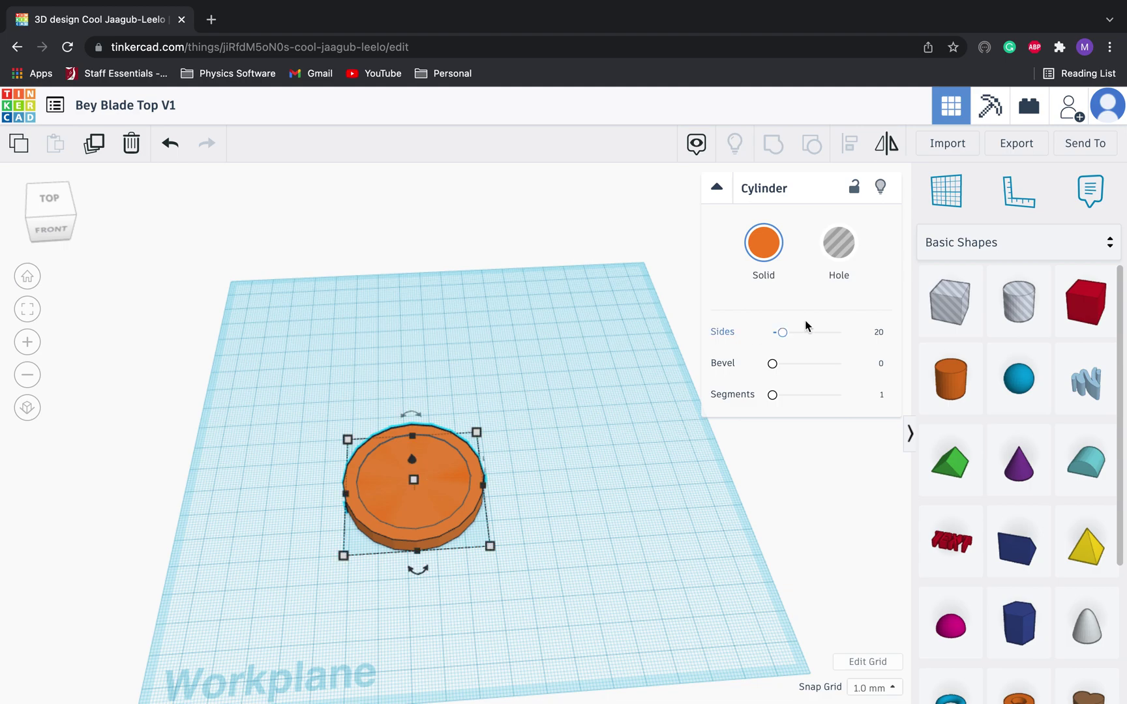
pyautogui.click(841, 245)
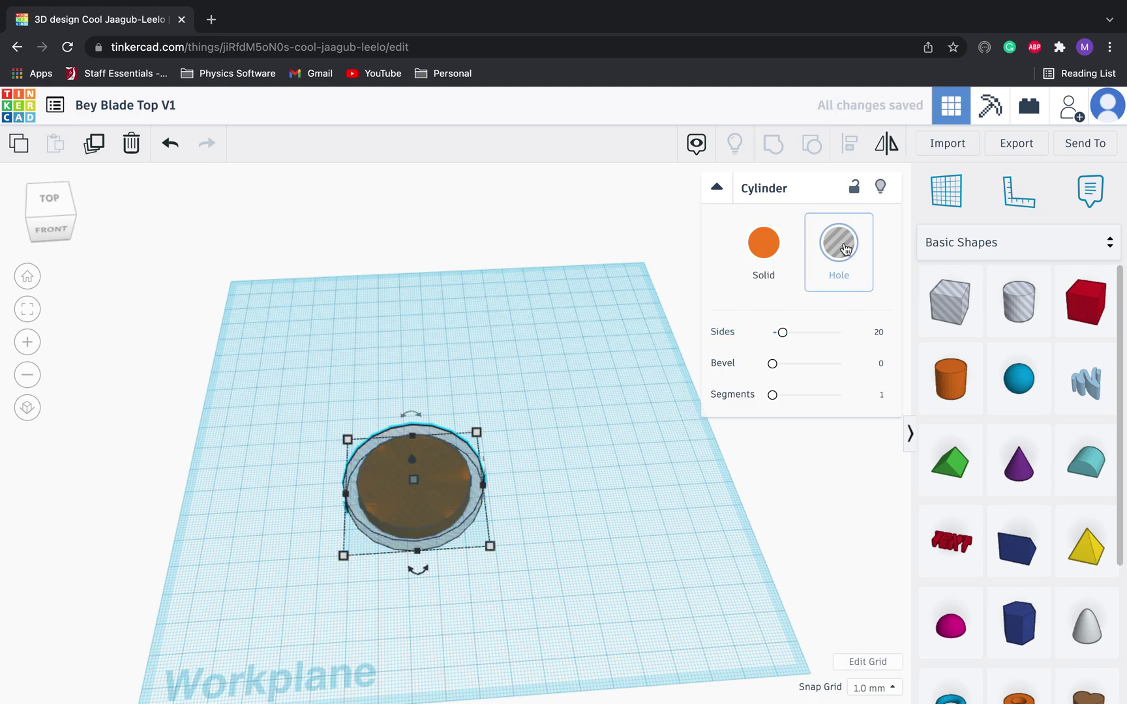
pyautogui.click(770, 248)
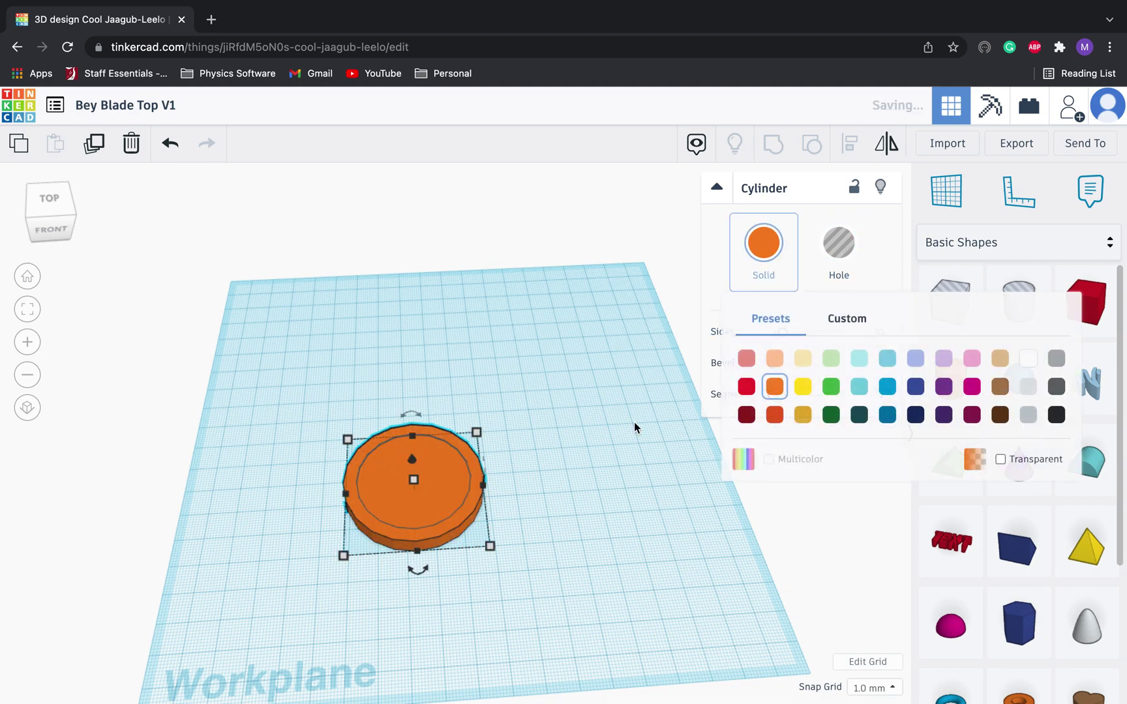
# Step: Move the 50 mm cylinder off the smaller one and turn the 40.5 mm cylinder into a hole
pyautogui.click(559, 565)
pyautogui.moveTo(466, 502); pyautogui.dragTo(341, 504)
pyautogui.click(453, 496)
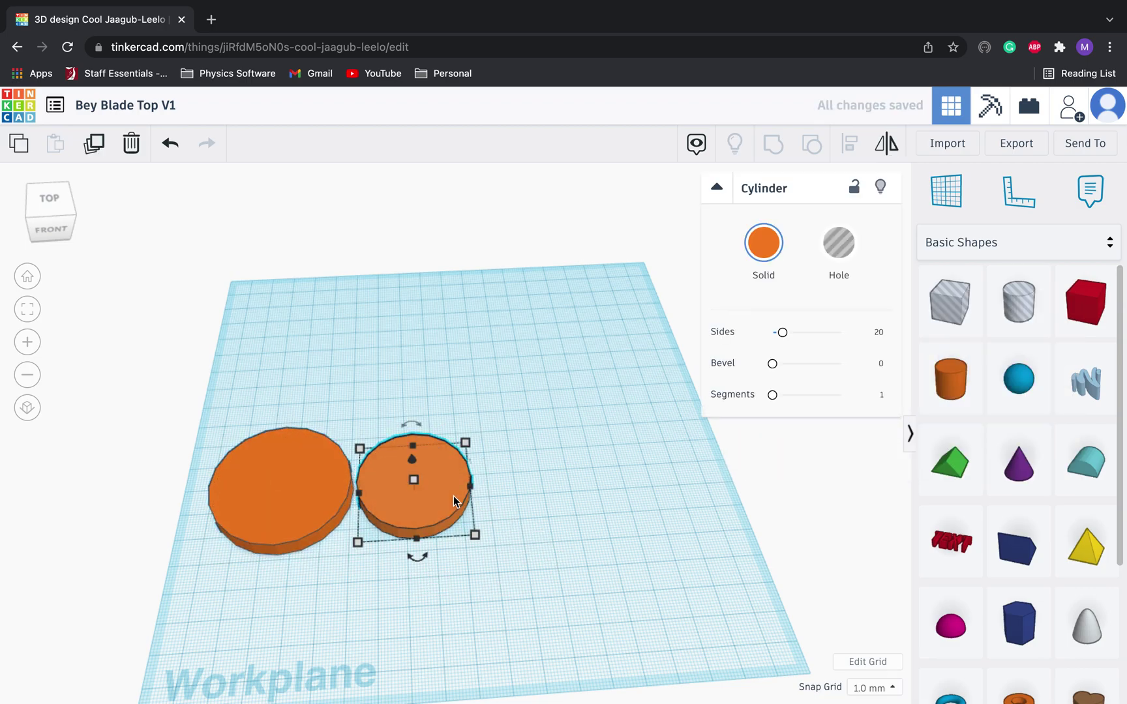
pyautogui.click(839, 251)
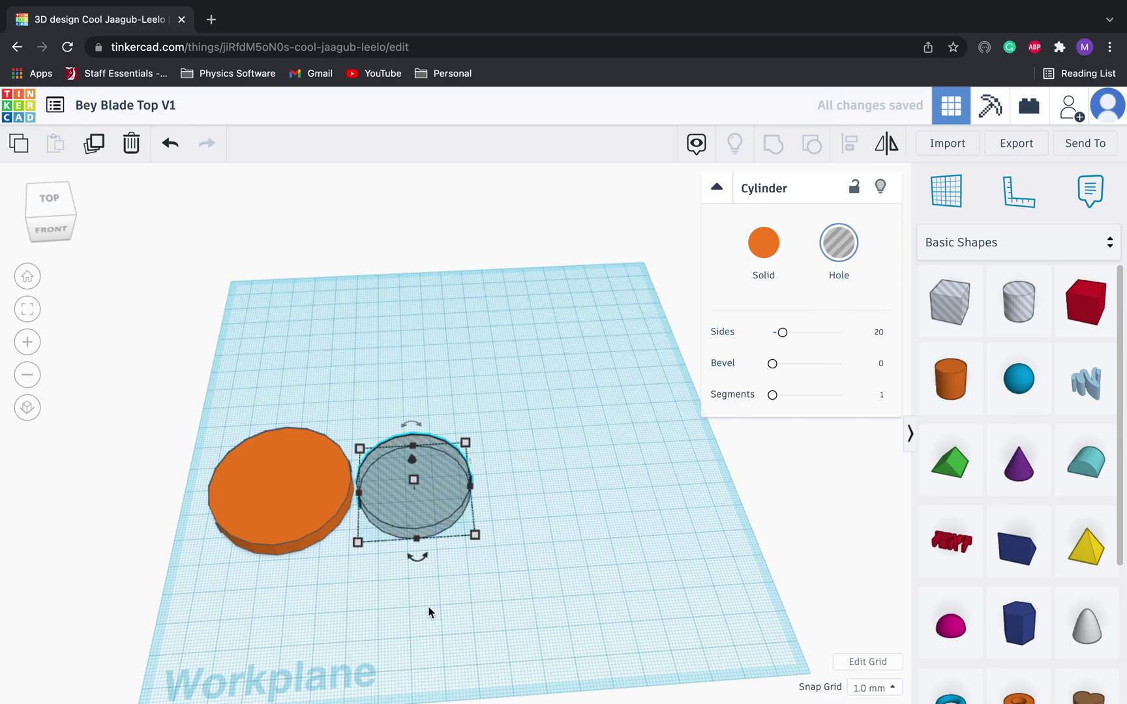
# Step: Select the solid and hole cylinders and align their centres along the width and depth of the workplane
pyautogui.click(528, 583)
pyautogui.moveTo(528, 584); pyautogui.dragTo(297, 500)
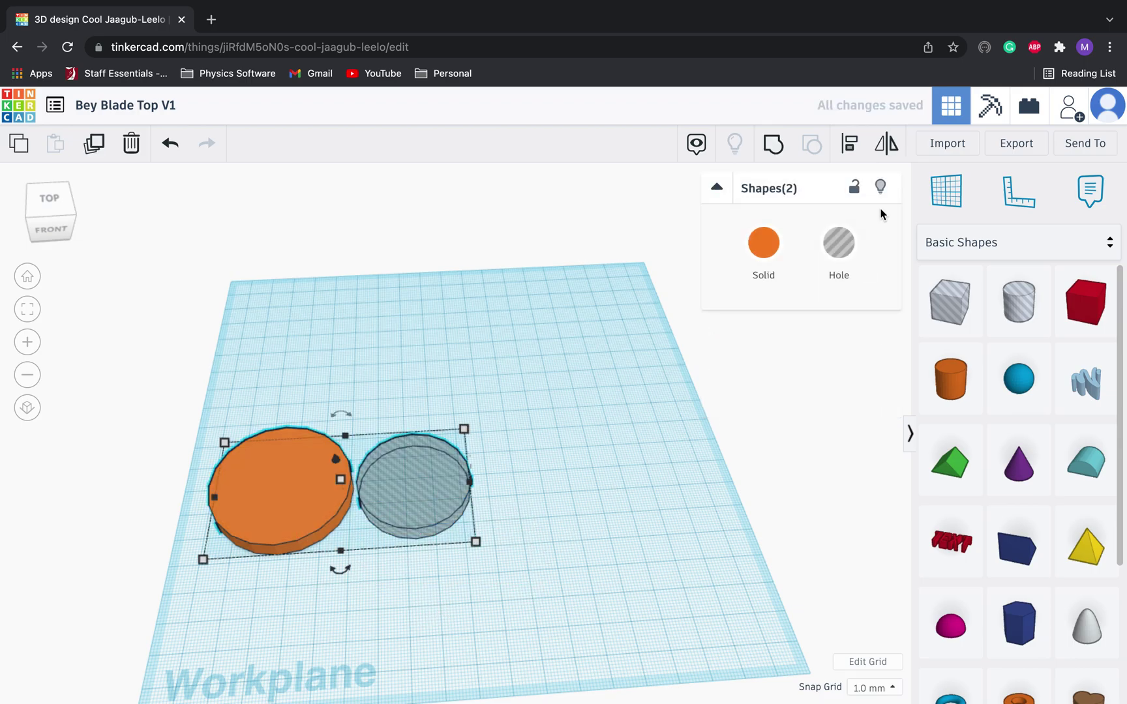
pyautogui.click(863, 149)
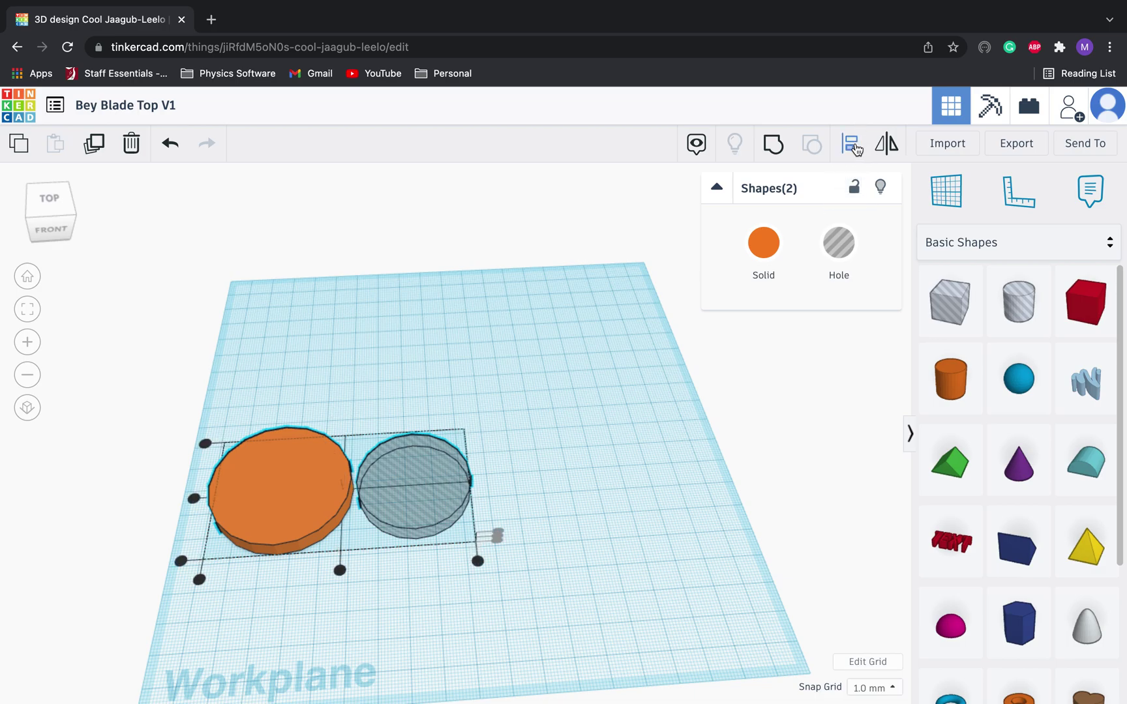
pyautogui.click(340, 570)
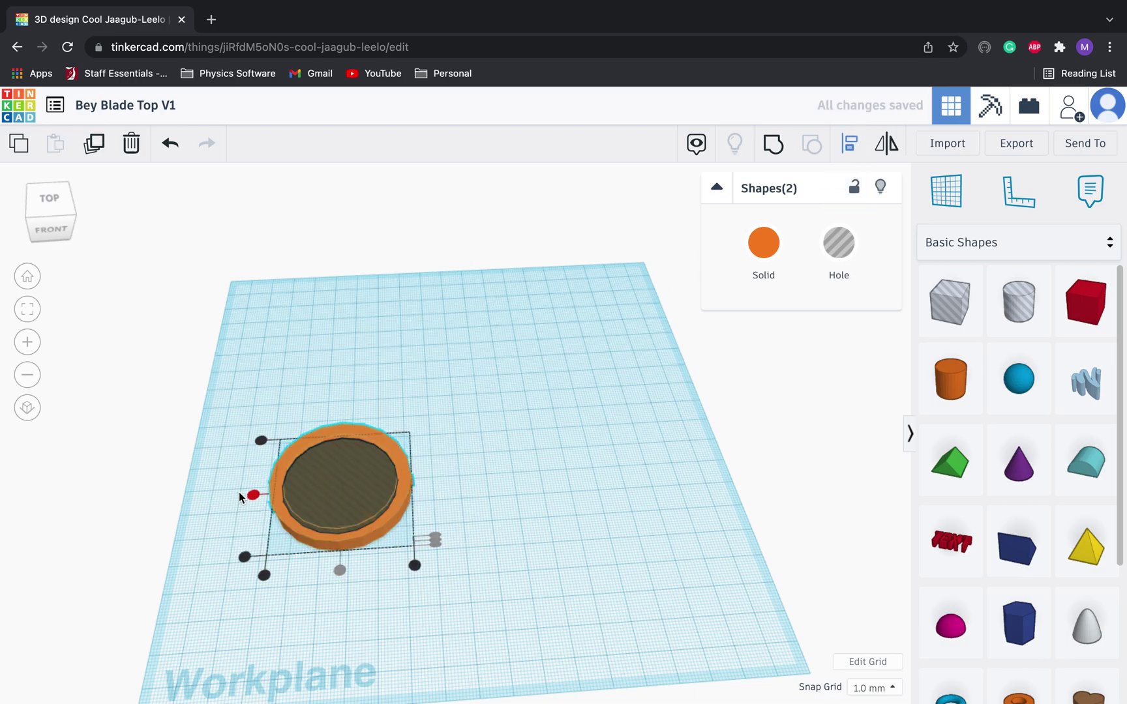
pyautogui.click(251, 496)
pyautogui.click(554, 545)
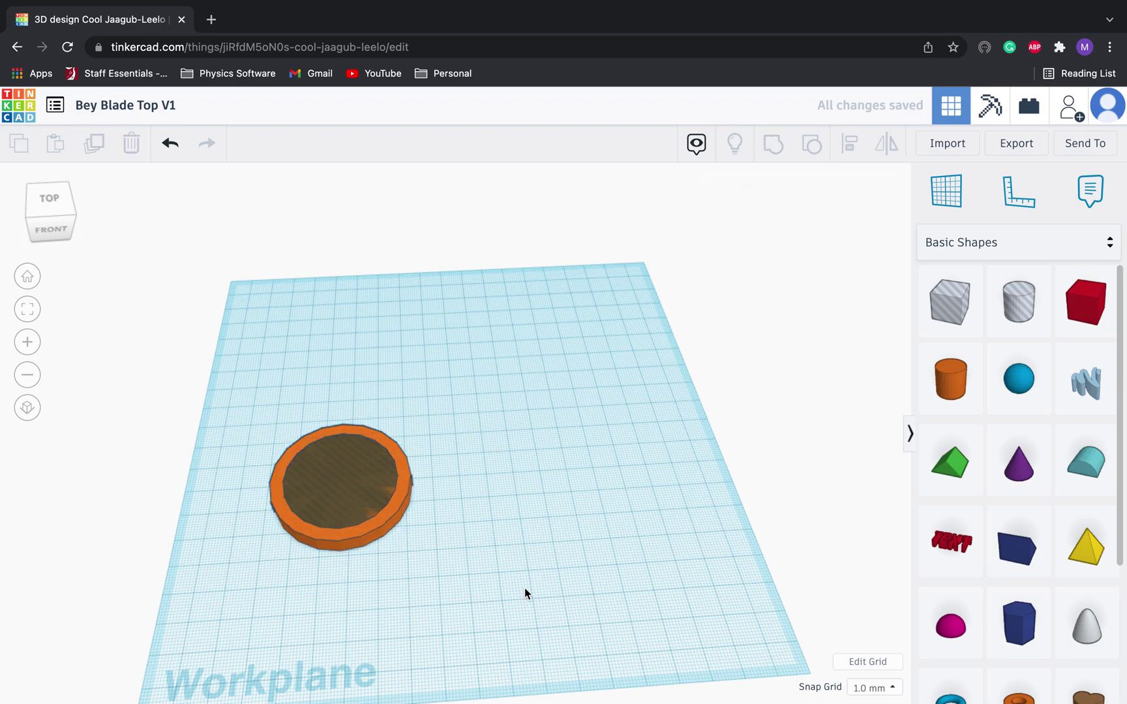
# Step: Group the solid cylinder with the hole to cut a ring and move it about 36 mm across the workplane
pyautogui.moveTo(520, 598); pyautogui.dragTo(230, 457)
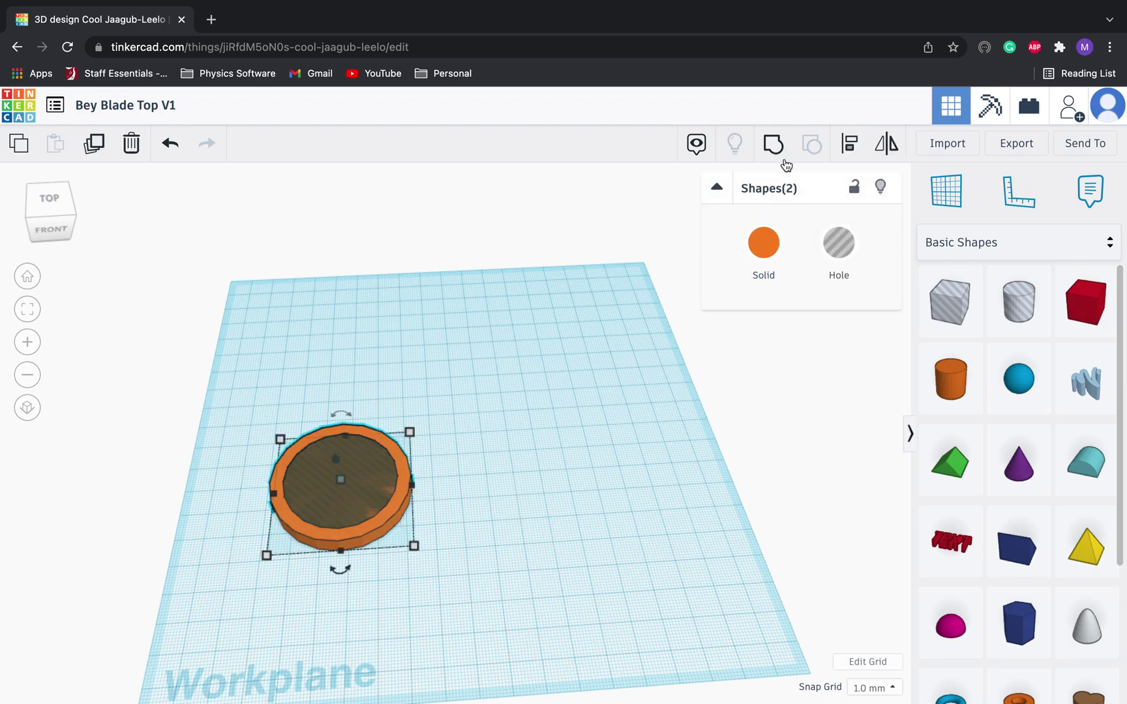
pyautogui.click(785, 154)
pyautogui.click(519, 530)
pyautogui.moveTo(403, 491); pyautogui.dragTo(502, 483)
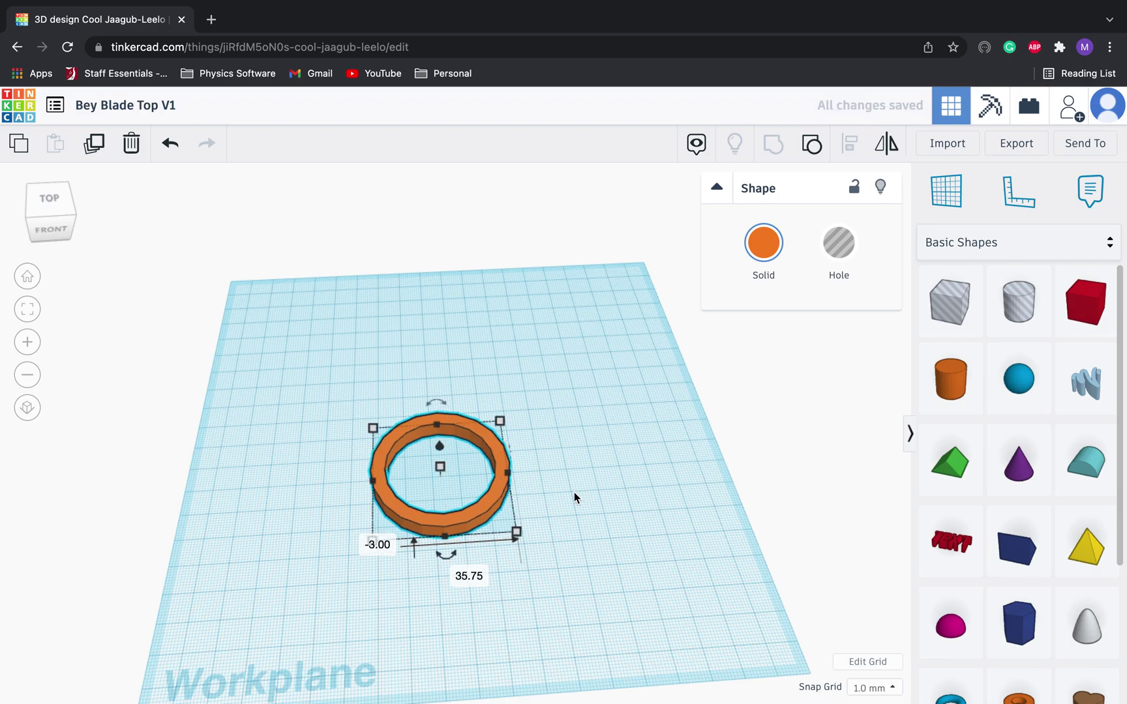
pyautogui.click(597, 490)
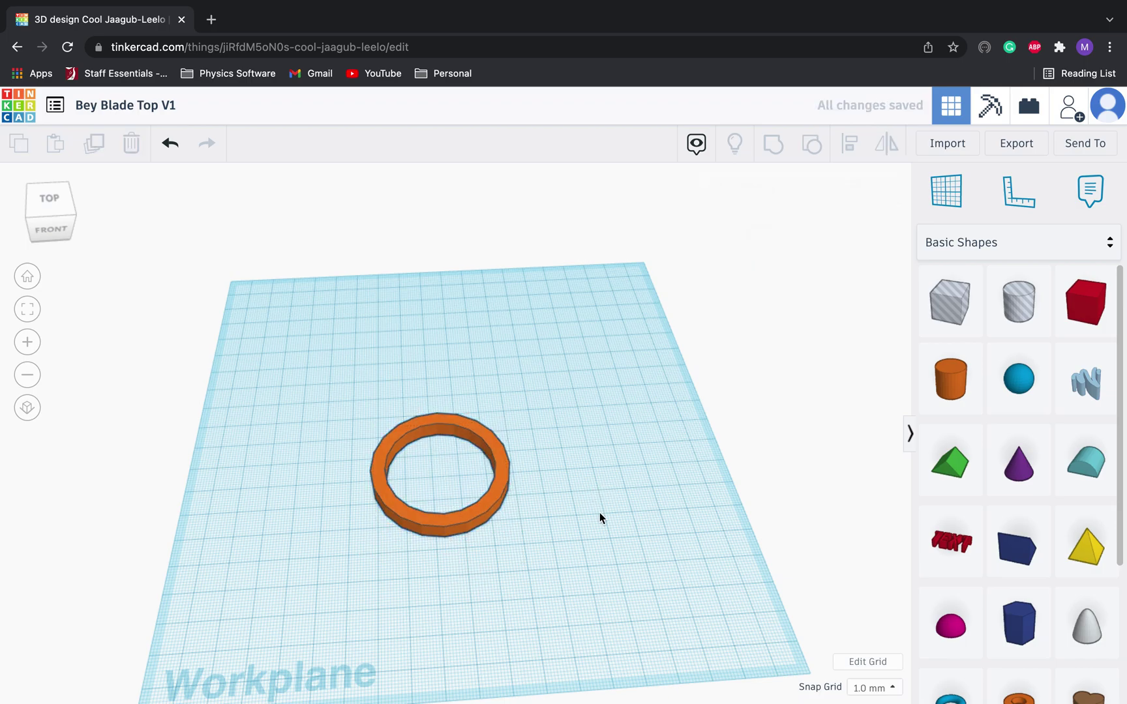
# Step: Move the ring about 39 mm back the other way and duplicate it twice, spacing the copies out in a row
pyautogui.moveTo(468, 483); pyautogui.dragTo(395, 476)
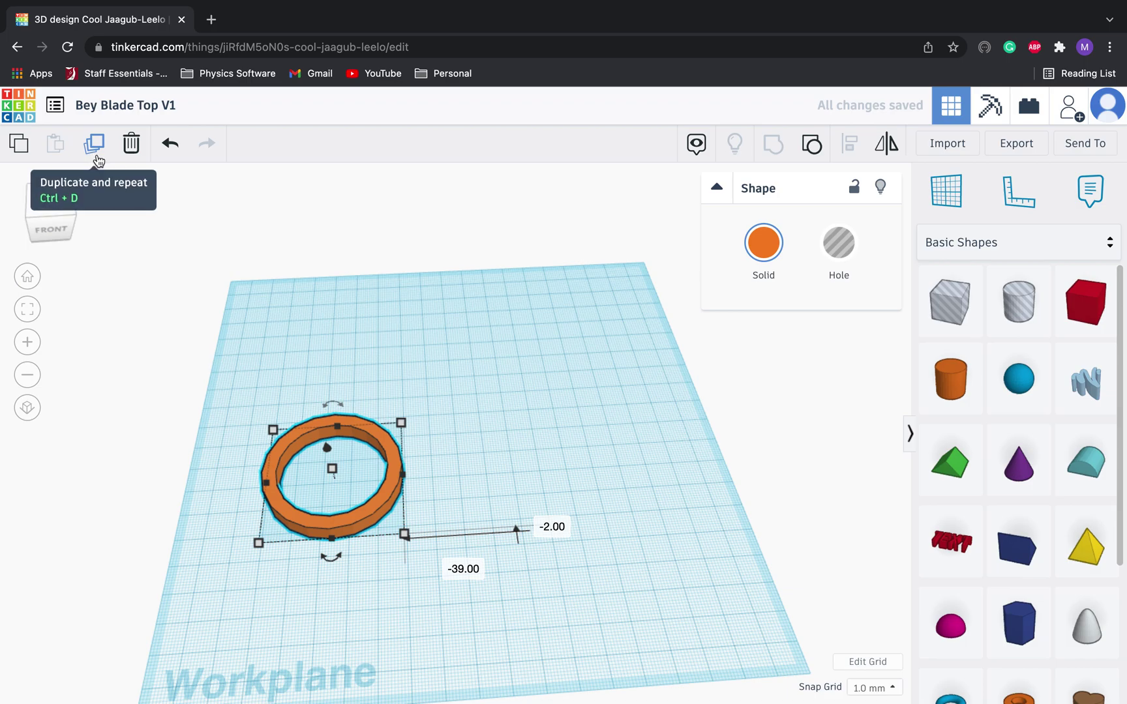
pyautogui.click(97, 157)
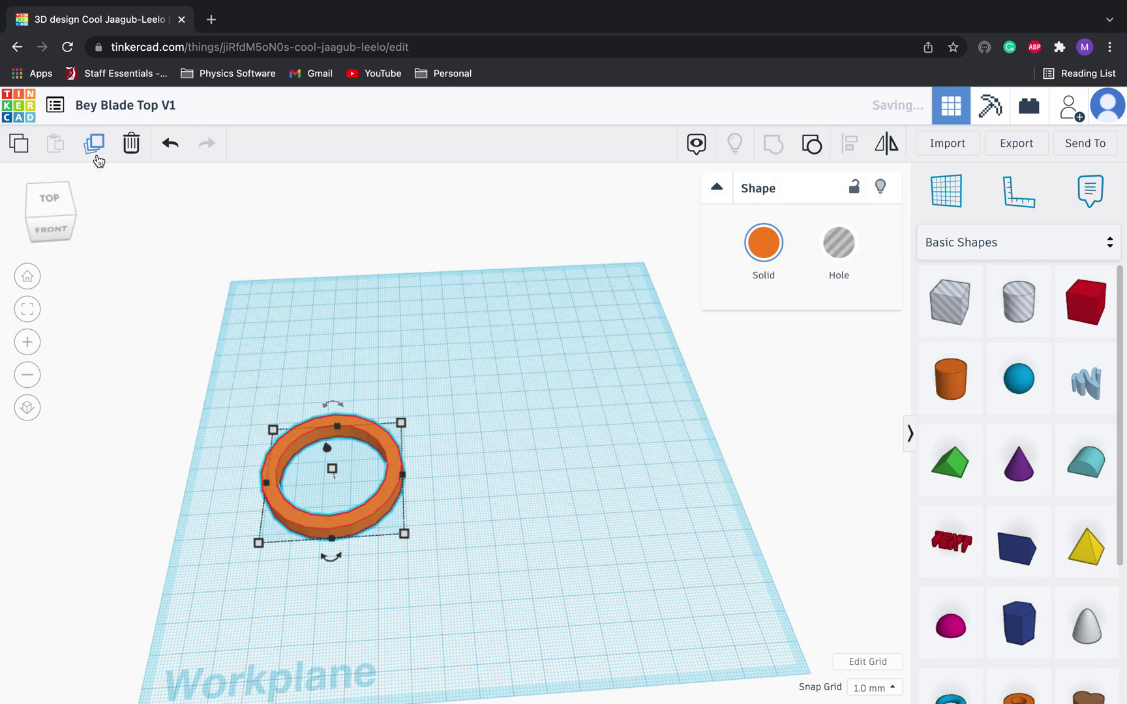
pyautogui.moveTo(384, 496); pyautogui.dragTo(581, 479)
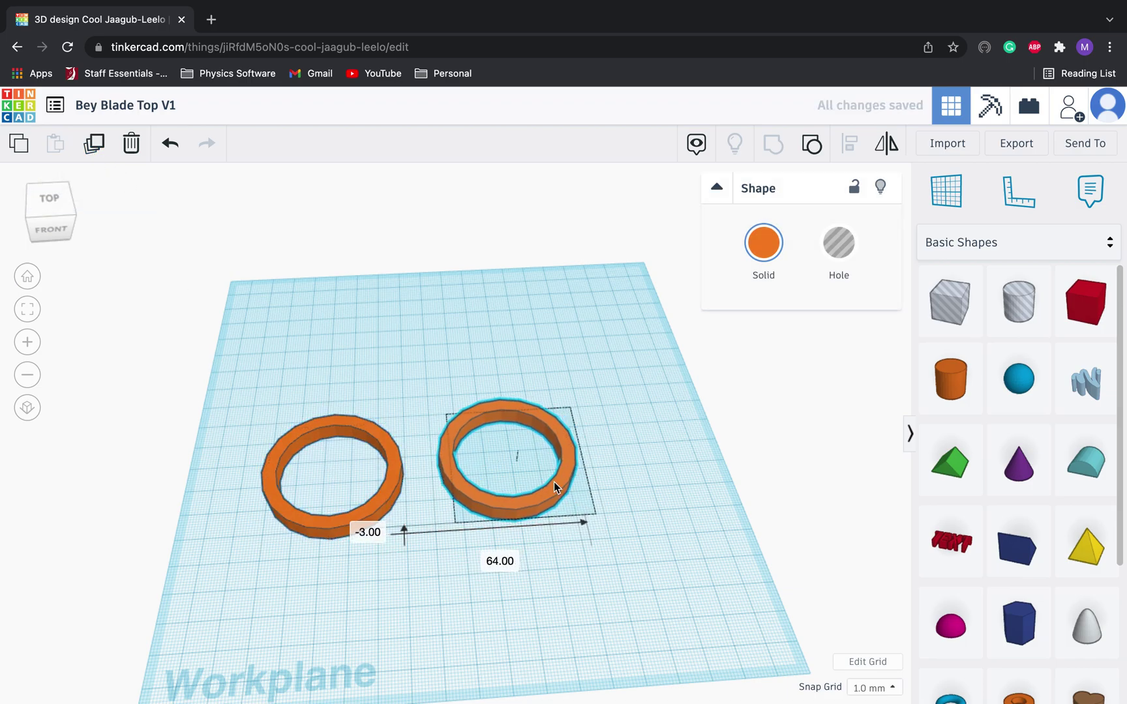
pyautogui.moveTo(554, 481); pyautogui.dragTo(542, 484)
pyautogui.click(96, 152)
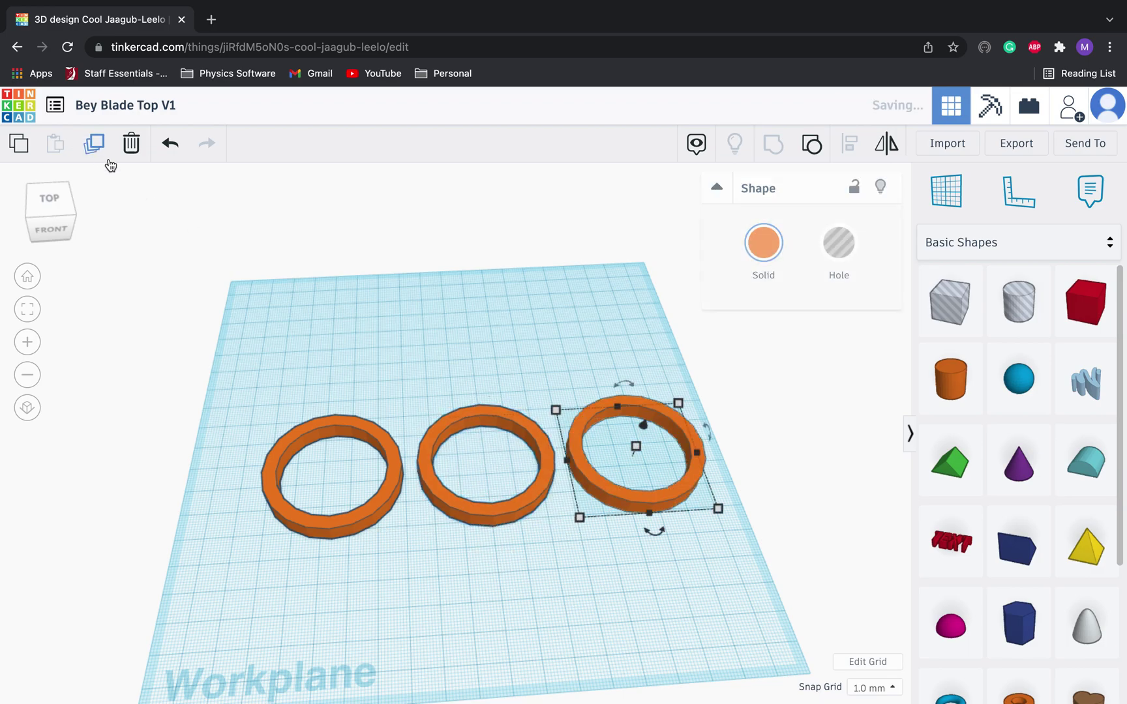
# Step: Spread the three rings into a triangle with the middle one at the back of the workplane
pyautogui.moveTo(674, 551); pyautogui.dragTo(352, 513)
pyautogui.click(398, 564)
pyautogui.moveTo(485, 512); pyautogui.dragTo(467, 355)
pyautogui.click(525, 649)
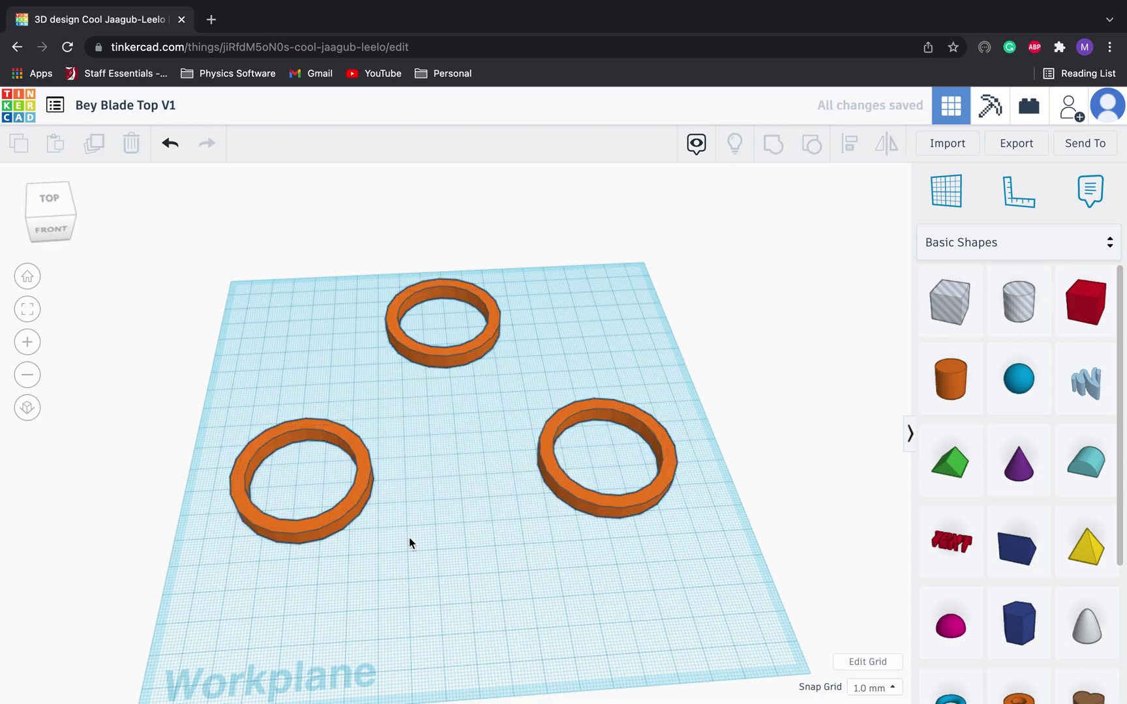
pyautogui.click(360, 511)
pyautogui.click(460, 555)
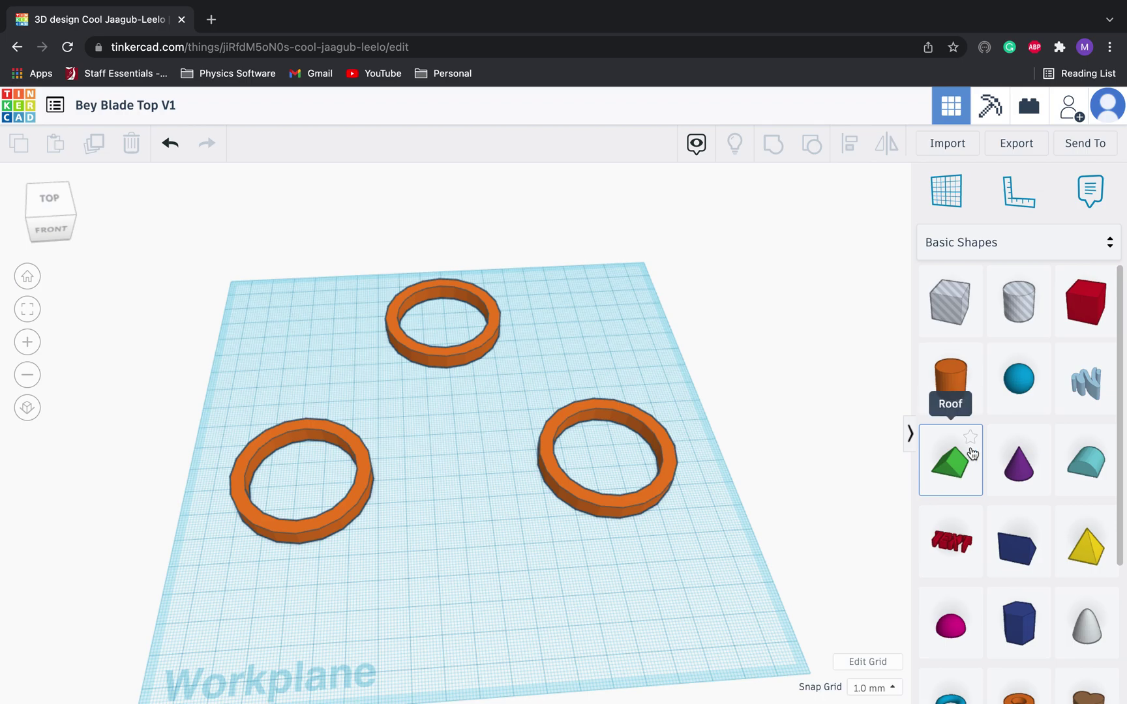
# Step: Place a solid roof shape on the workplane between the two front rings
pyautogui.moveTo(972, 454); pyautogui.dragTo(409, 451)
pyautogui.moveTo(463, 564); pyautogui.dragTo(422, 489, button='right')
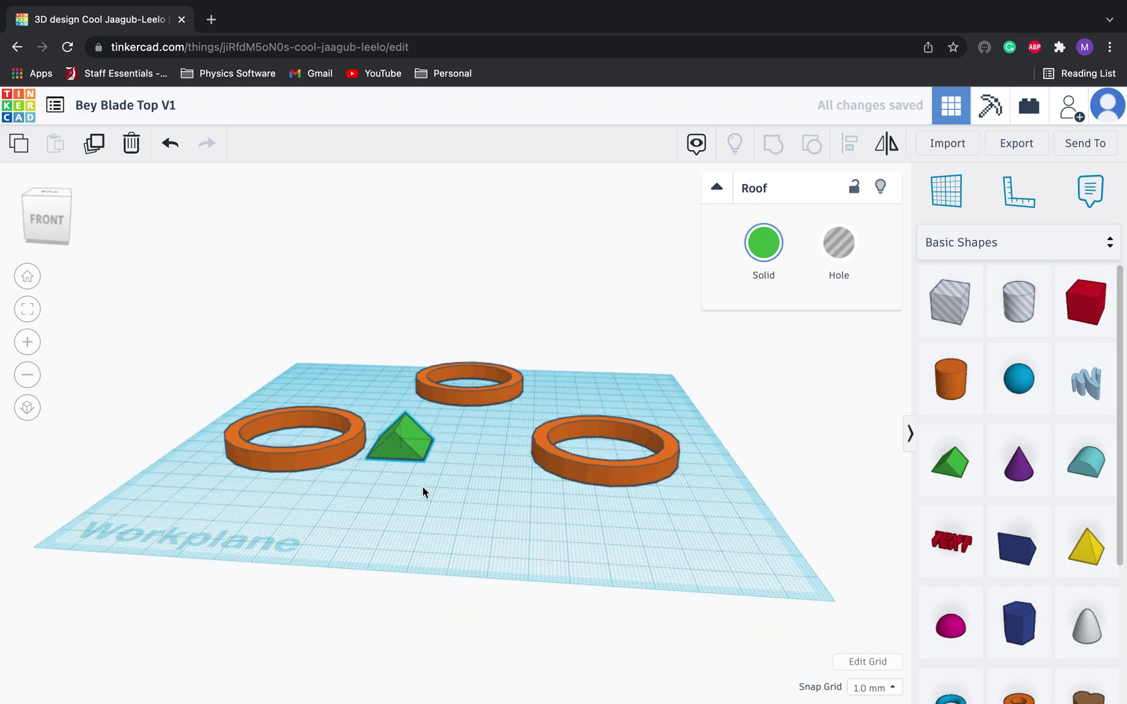
pyautogui.scroll(-5, 428, 450)
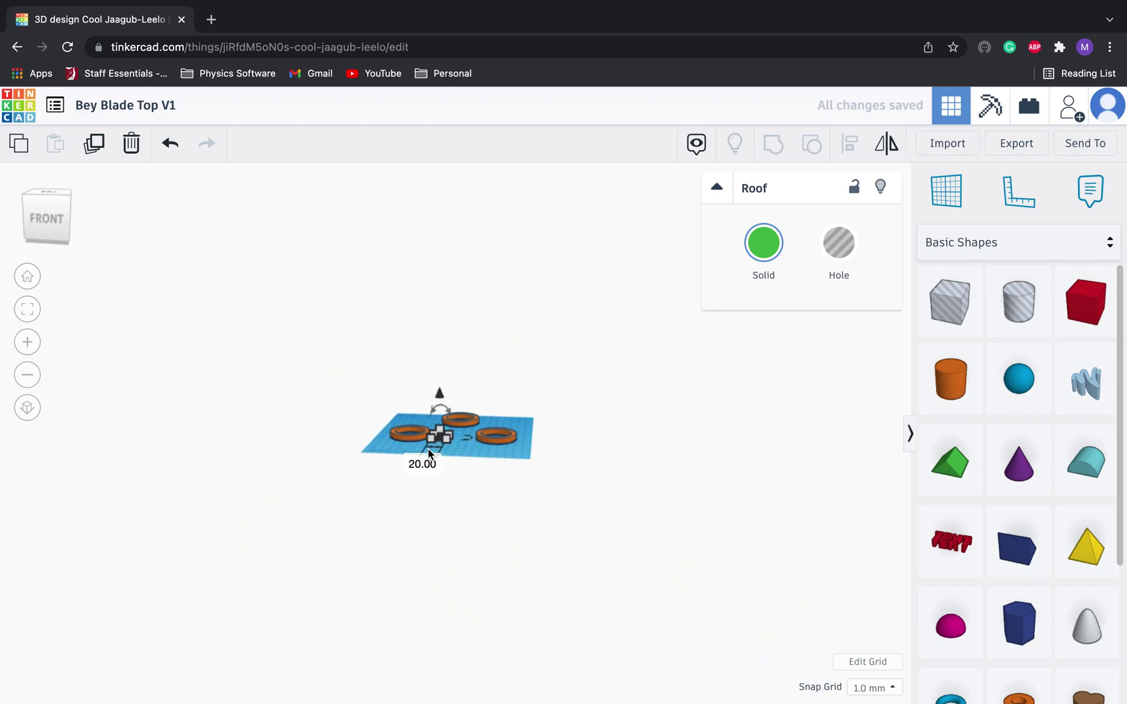
pyautogui.scroll(10, 428, 448)
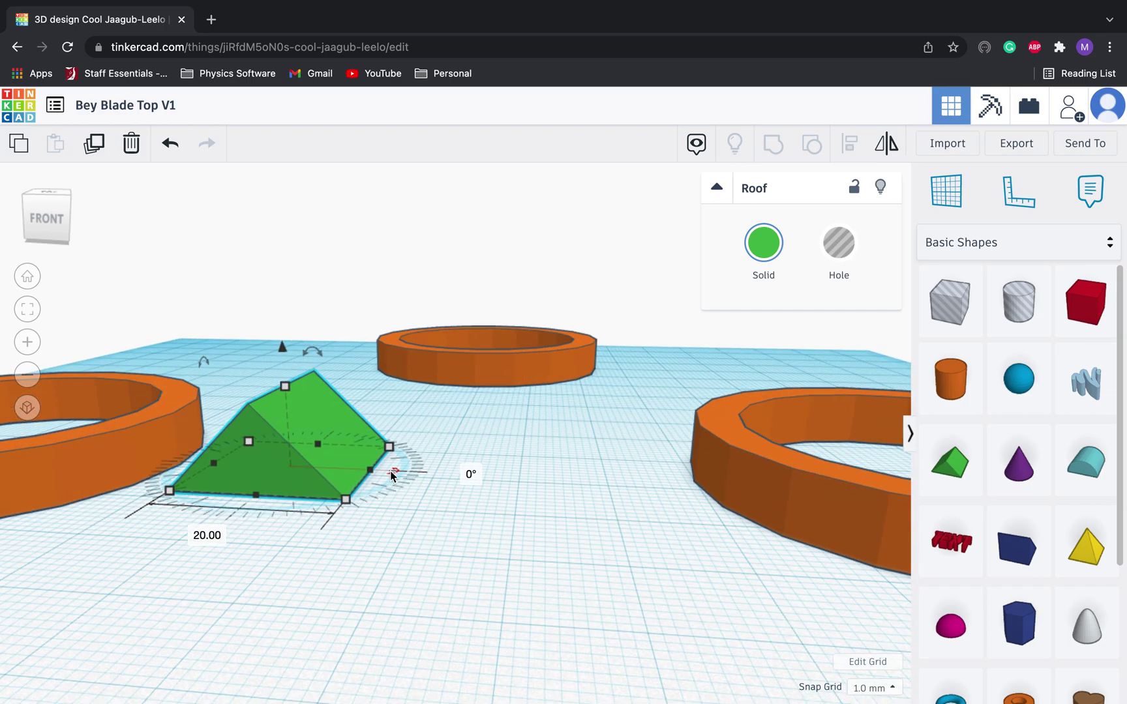
# Step: Rotate the roof shape by -90° and by 90° about its horizontal axes so it stands on a triangular end
pyautogui.moveTo(316, 411); pyautogui.dragTo(417, 415, button='right')
pyautogui.moveTo(322, 367); pyautogui.dragTo(363, 412)
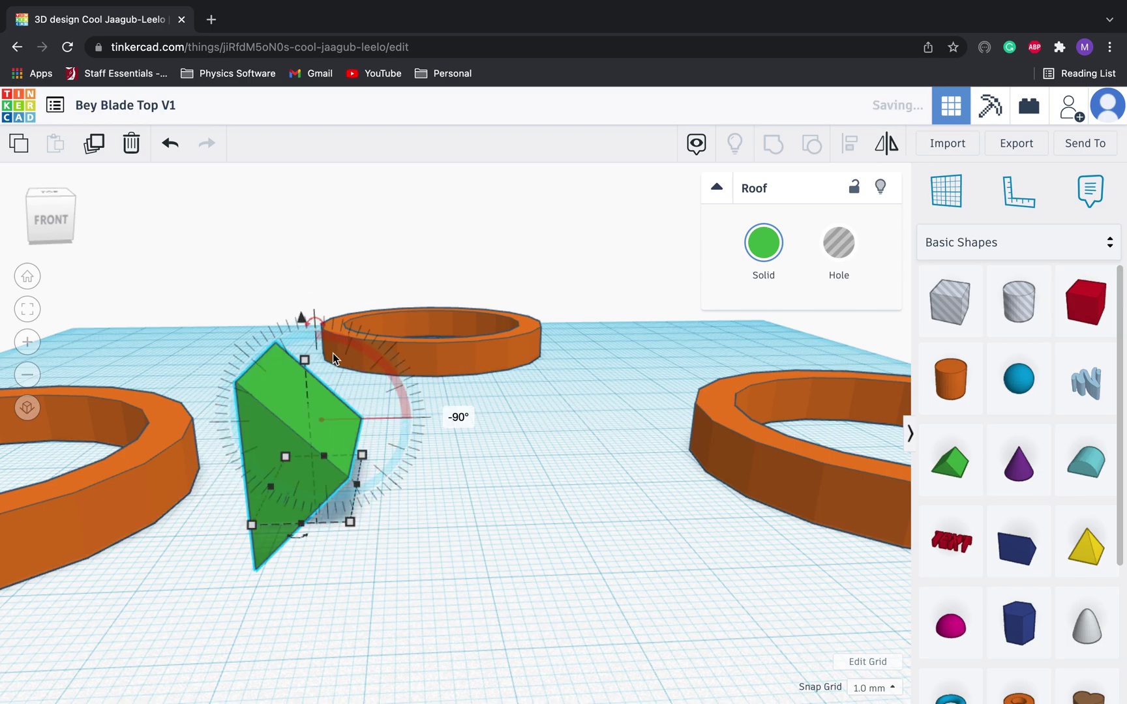
pyautogui.moveTo(389, 398); pyautogui.dragTo(307, 384, button='right')
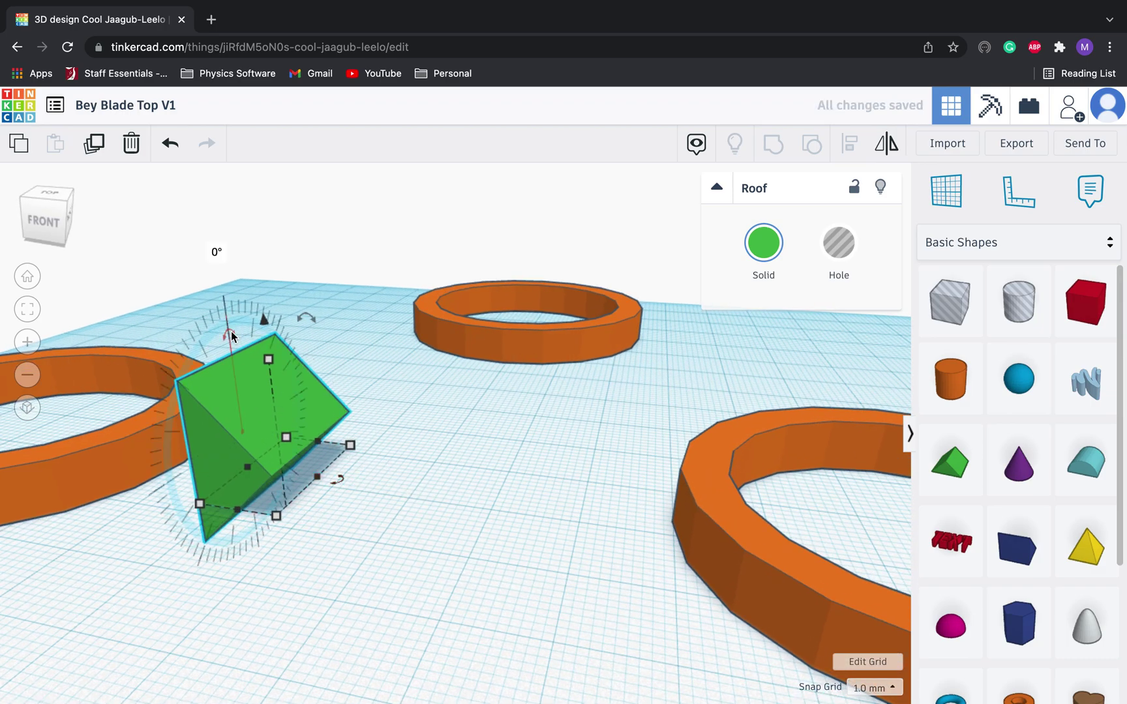
pyautogui.moveTo(221, 339); pyautogui.dragTo(209, 454)
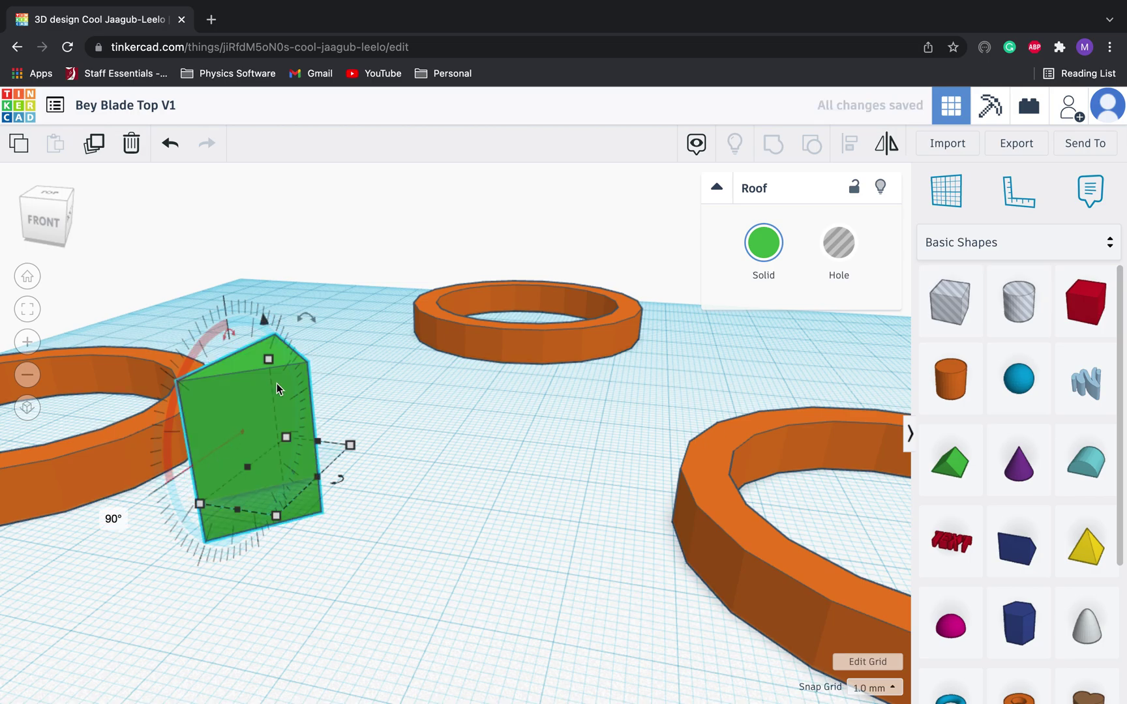
# Step: Set the roof shape's height to 6.5 mm and raise it up to the workplane
pyautogui.click(365, 436)
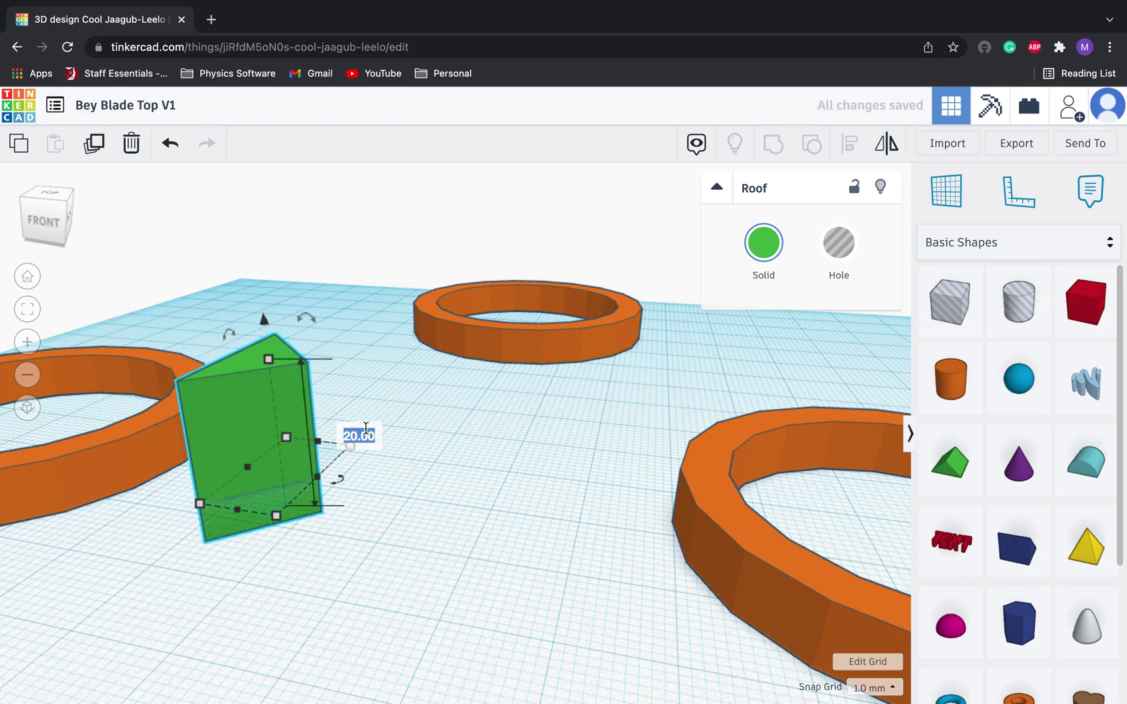
pyautogui.write('6.5')
pyautogui.press('Return')
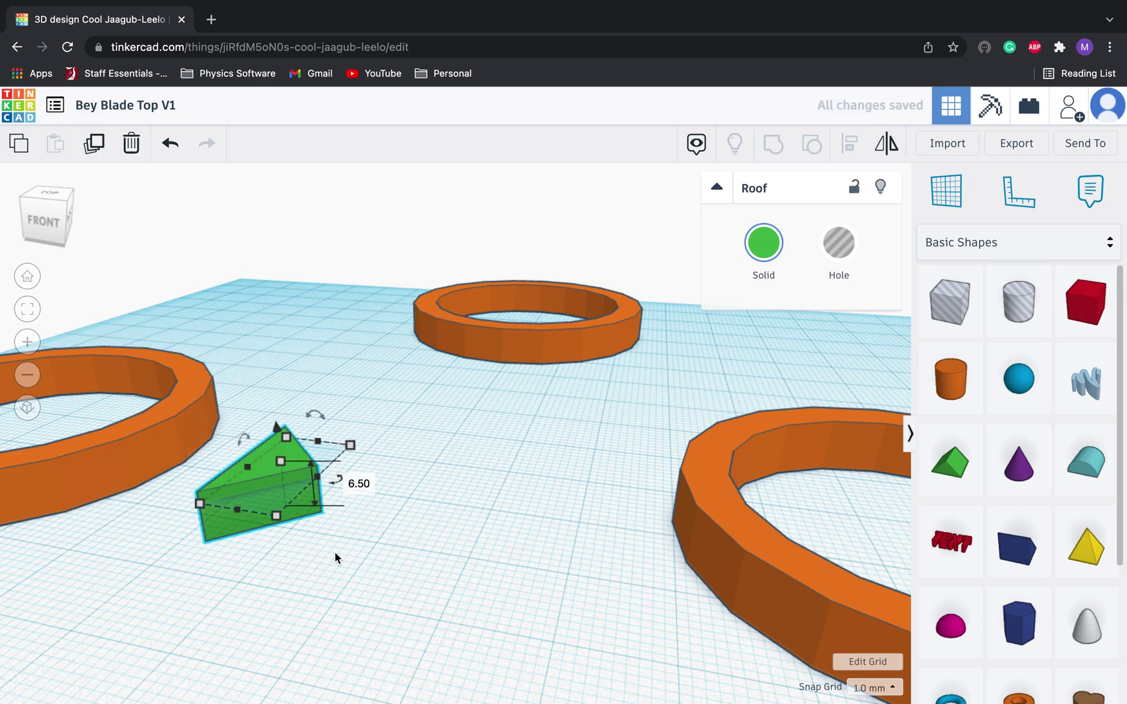
pyautogui.moveTo(333, 588); pyautogui.dragTo(410, 589, button='right')
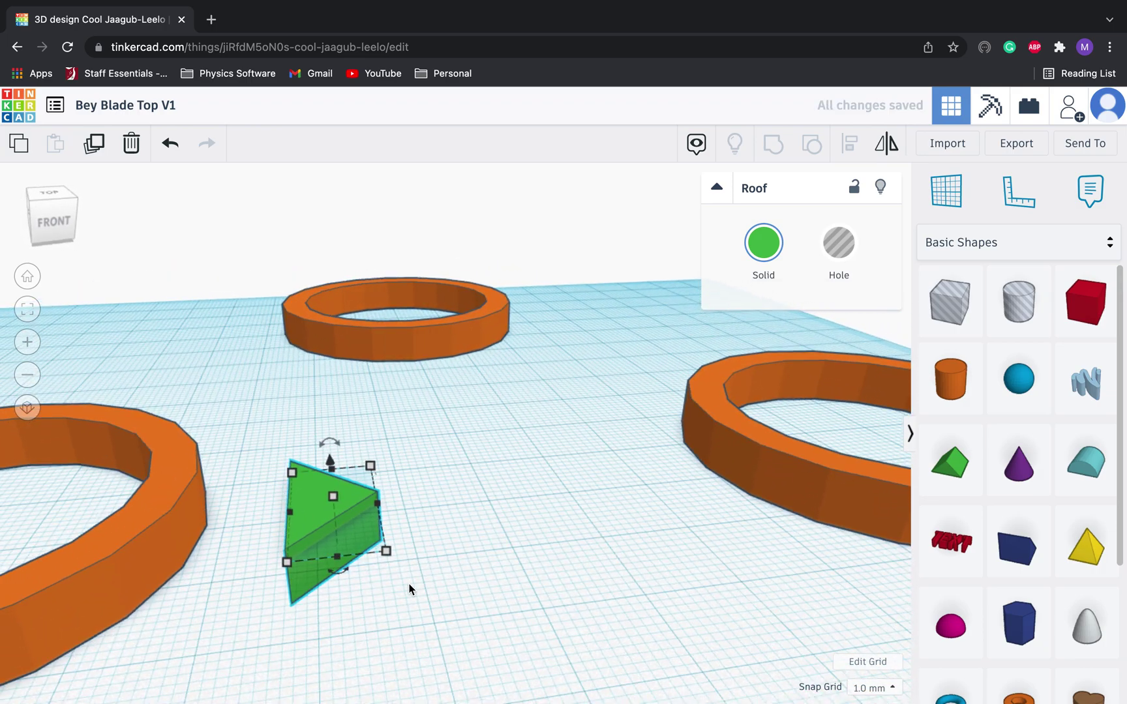
pyautogui.moveTo(331, 458); pyautogui.dragTo(323, 422)
pyautogui.click(251, 599)
# Step: Move the roof shape so its wide side overlaps the outer edge of the left front ring as a spike
pyautogui.moveTo(251, 599); pyautogui.dragTo(328, 541, button='right')
pyautogui.moveTo(323, 540); pyautogui.dragTo(216, 564)
pyautogui.click(364, 524)
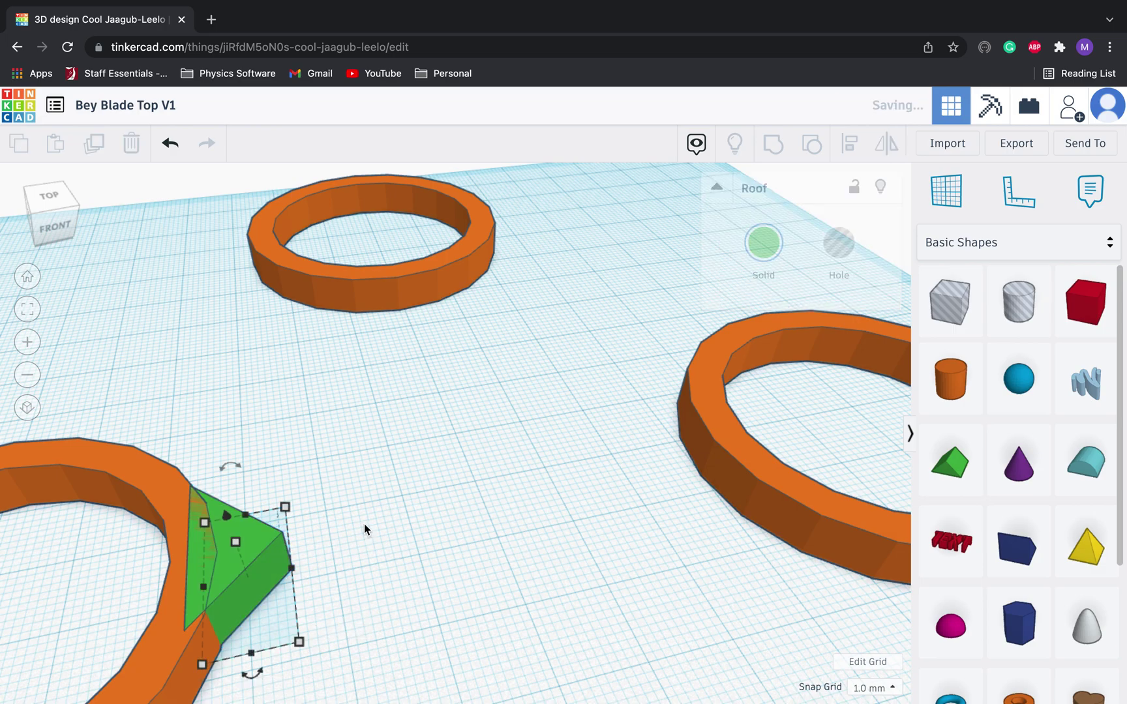
# Step: Align the roof spike with the left front ring so it is centered front to back on the ring
pyautogui.scroll(3, 364, 523)
pyautogui.scroll(-5, 364, 523)
pyautogui.scroll(2, 381, 520)
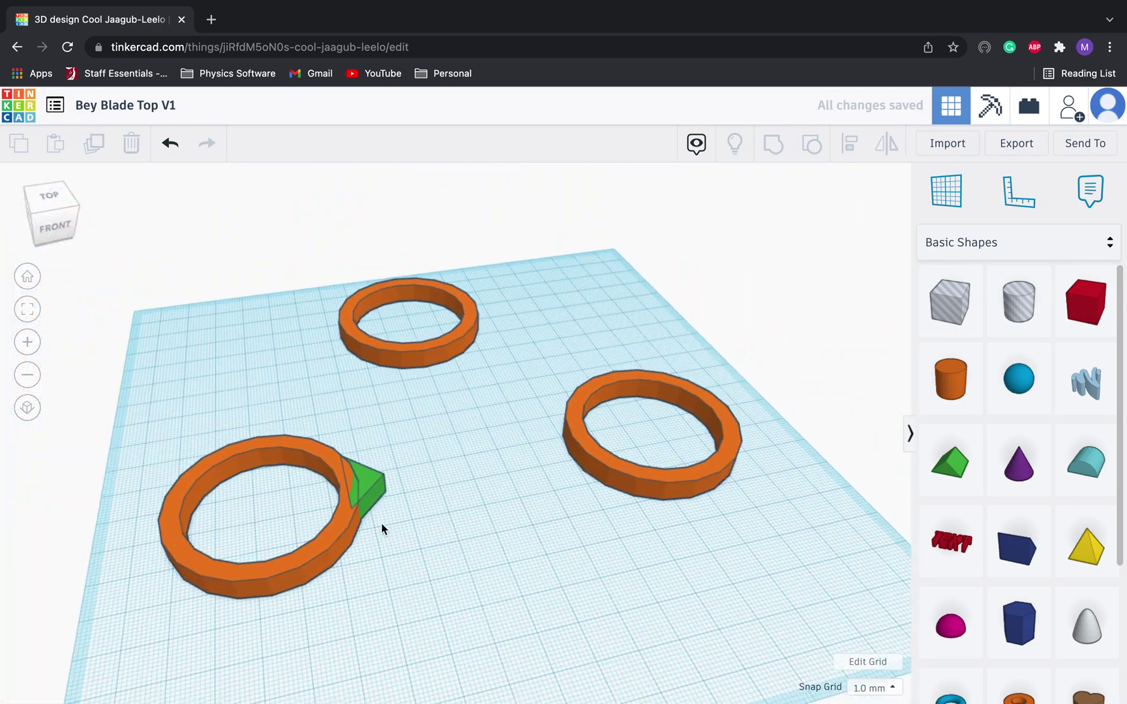
pyautogui.moveTo(424, 567); pyautogui.dragTo(151, 459)
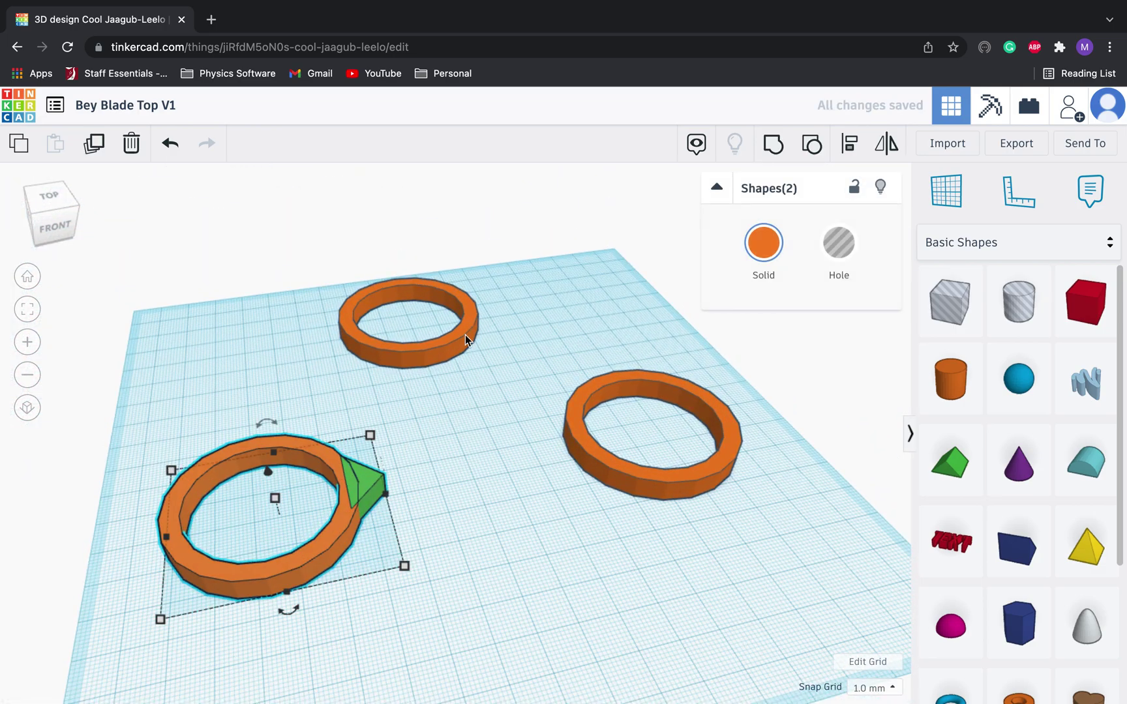
pyautogui.click(784, 151)
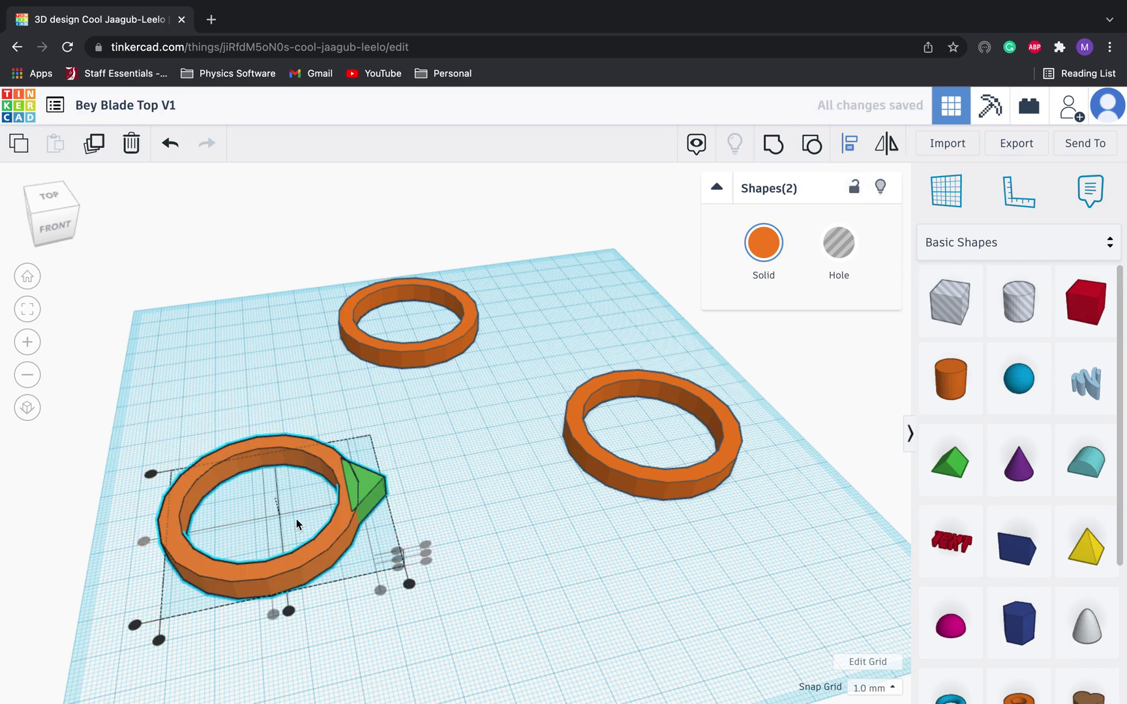
pyautogui.click(428, 499)
# Step: Duplicate the roof spike and place the copy just behind the left front ring
pyautogui.click(376, 488)
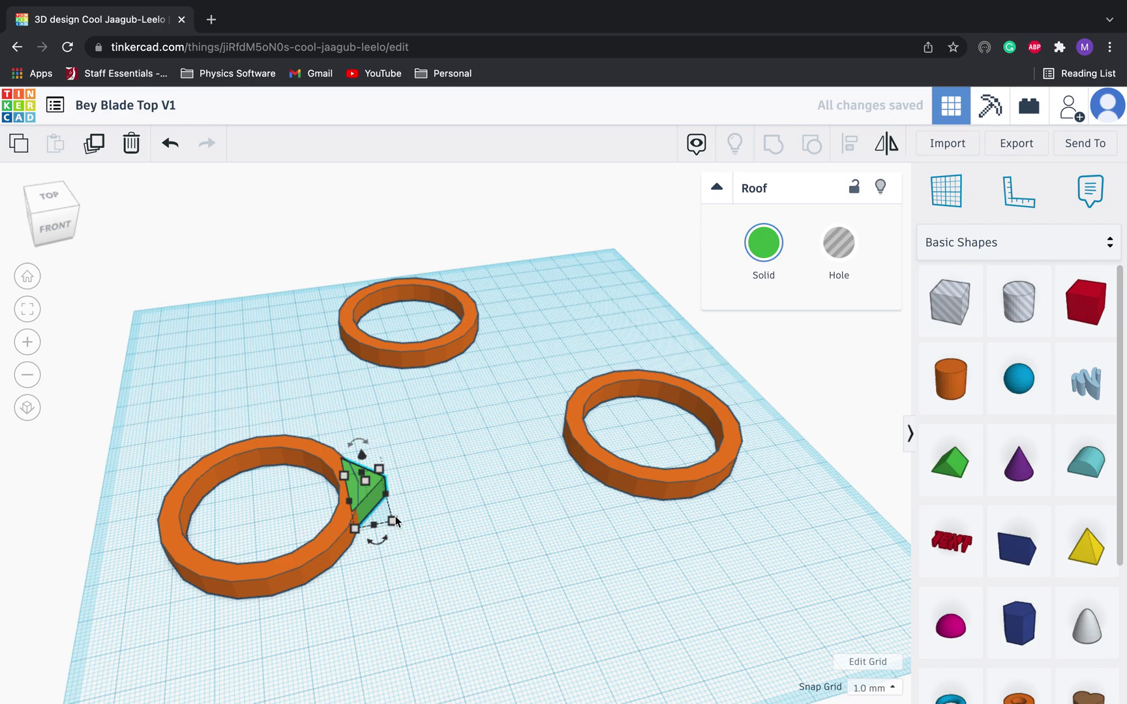
pyautogui.click(93, 145)
pyautogui.moveTo(372, 499); pyautogui.dragTo(378, 424)
pyautogui.moveTo(269, 406)
pyautogui.mouseDown()
pyautogui.moveTo(245, 399)
pyautogui.moveTo(268, 421)
pyautogui.mouseUp()
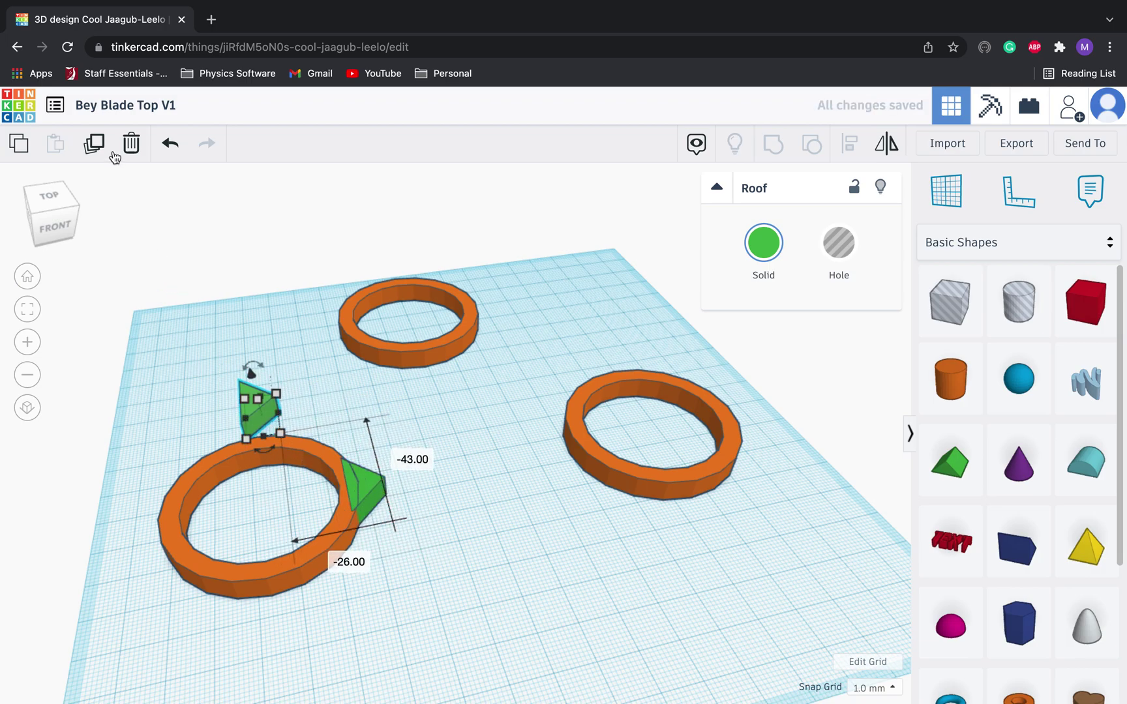
# Step: Duplicate the rear spike and move the copy to the left outer edge of the same ring so they overlap slightly
pyautogui.click(95, 144)
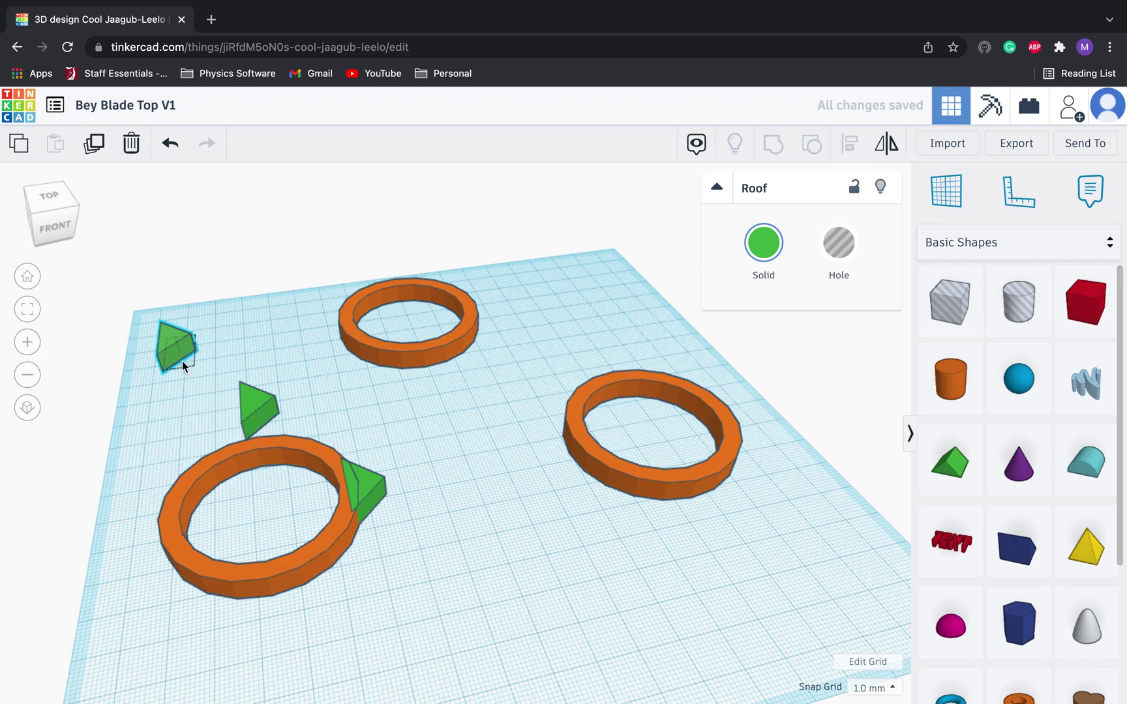
pyautogui.moveTo(182, 361); pyautogui.dragTo(141, 546)
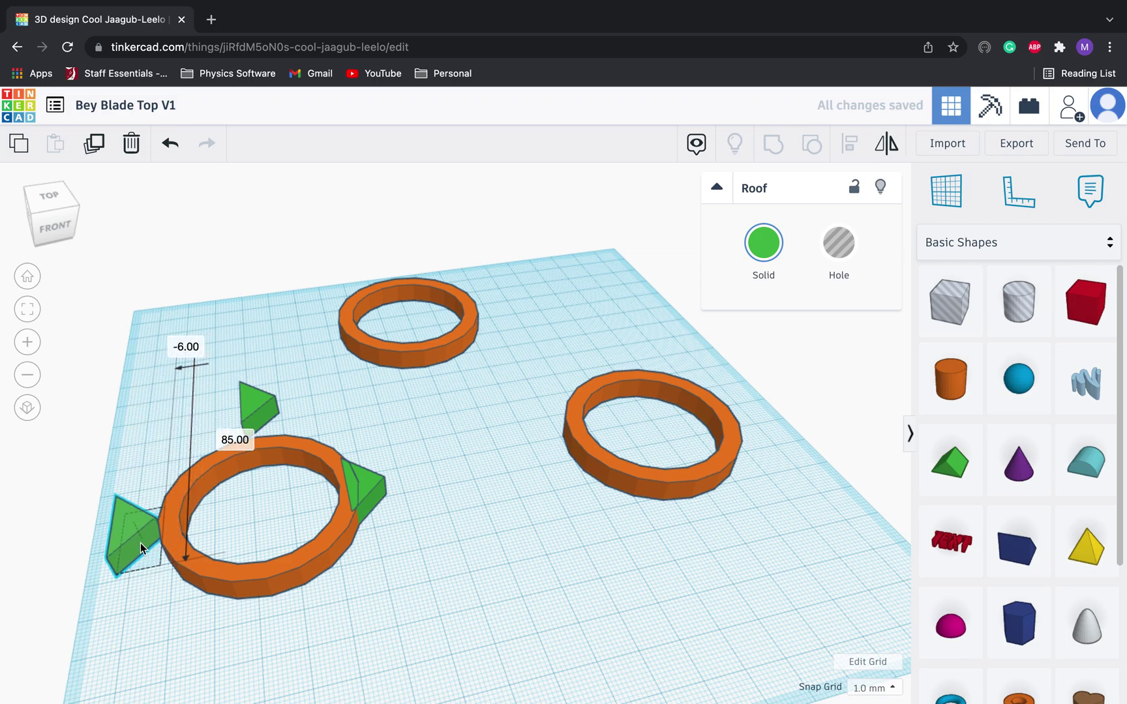
pyautogui.click(178, 431)
pyautogui.click(257, 393)
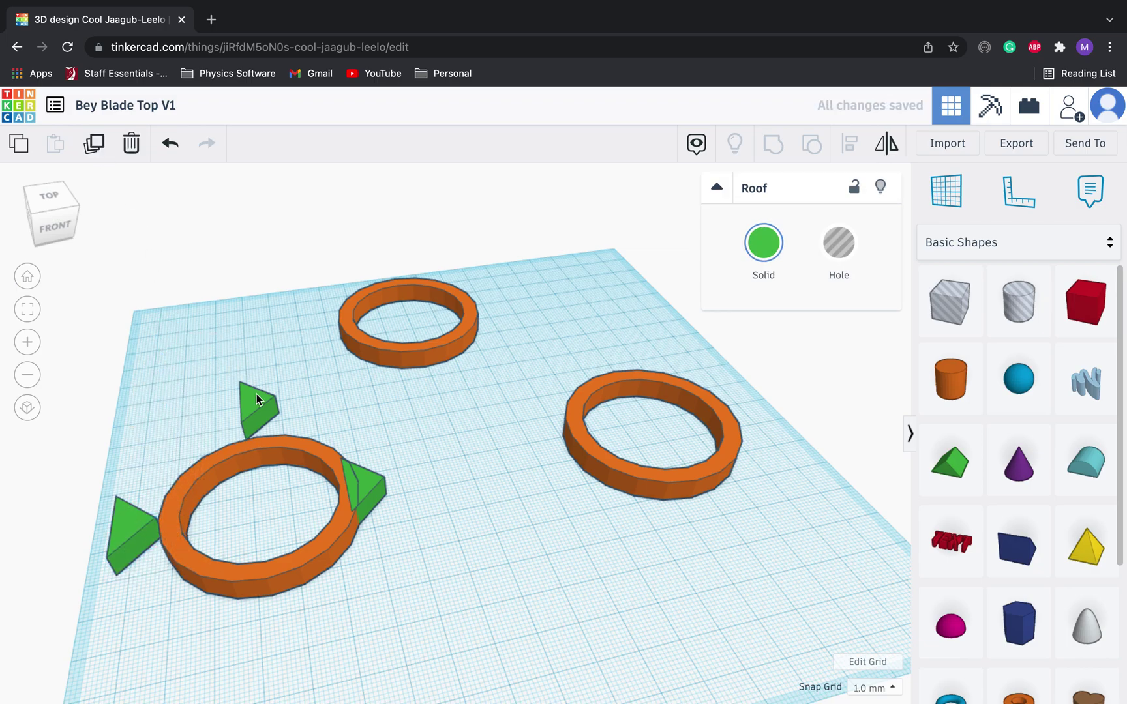
pyautogui.moveTo(133, 526)
pyautogui.mouseDown()
pyautogui.moveTo(223, 594)
pyautogui.moveTo(261, 603)
pyautogui.moveTo(147, 526)
pyautogui.mouseUp()
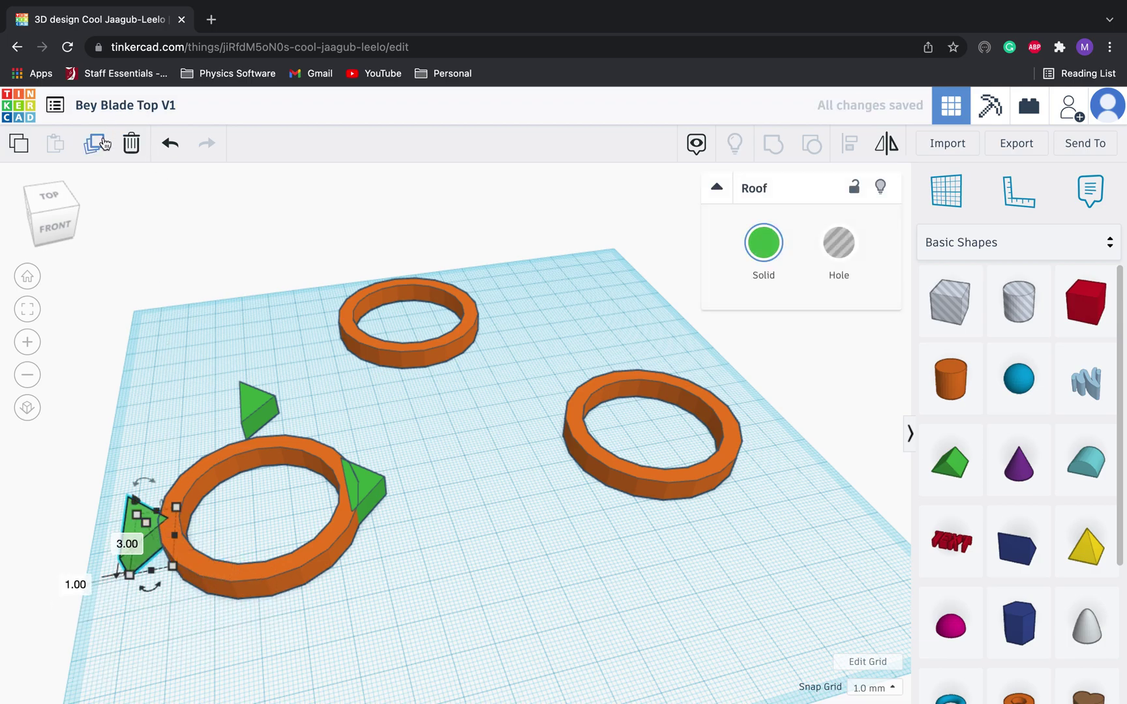
# Step: Shift the rear spike slightly left, duplicate it and move the copy to the ring's front edge
pyautogui.moveTo(256, 418); pyautogui.dragTo(232, 417)
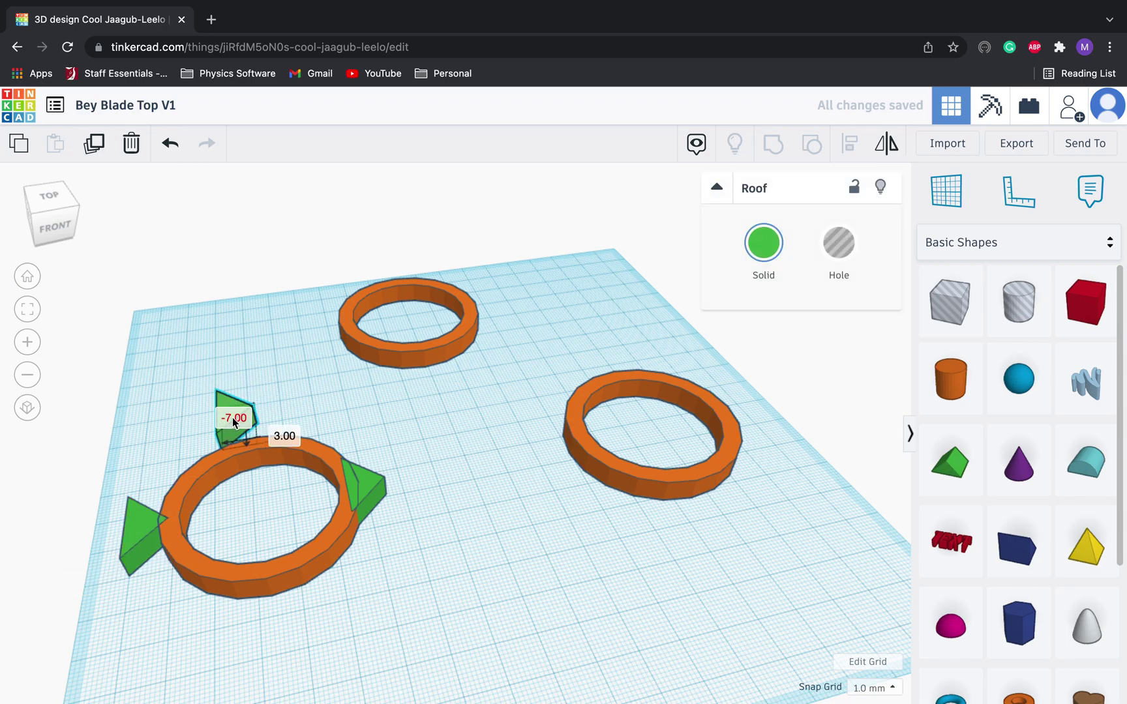
pyautogui.click(94, 143)
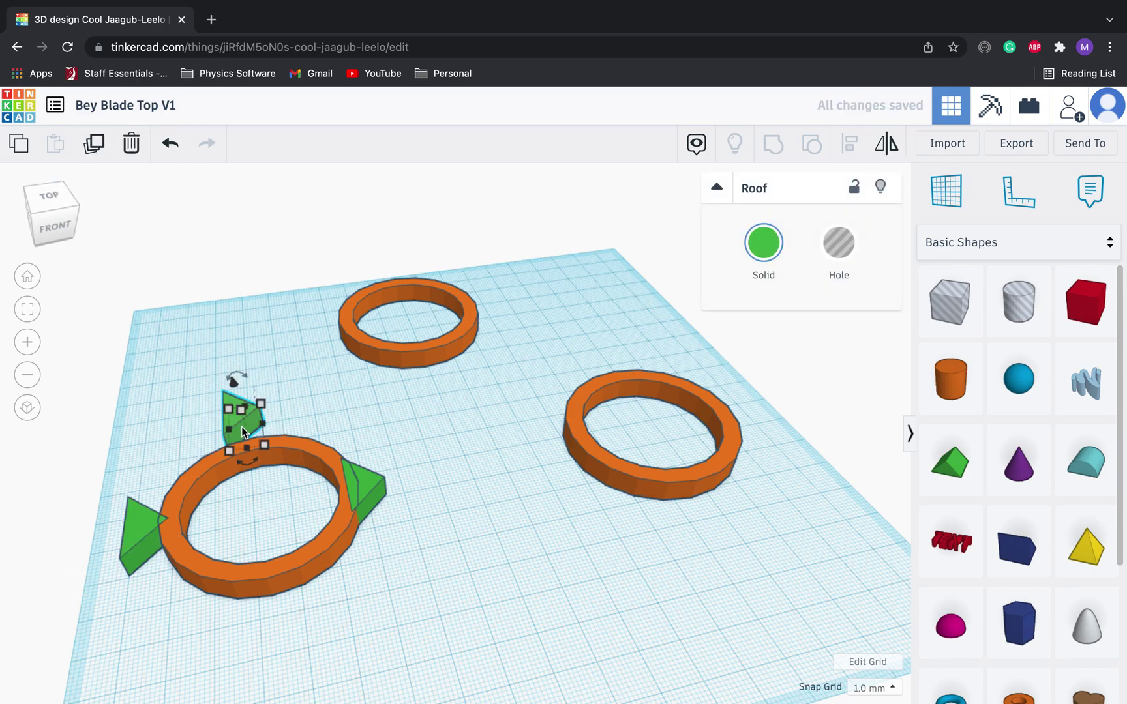
pyautogui.moveTo(242, 427); pyautogui.dragTo(269, 632)
# Step: Switch to a top view and delete the stray roof copy lying outside the workplane
pyautogui.moveTo(393, 585); pyautogui.dragTo(384, 602, button='right')
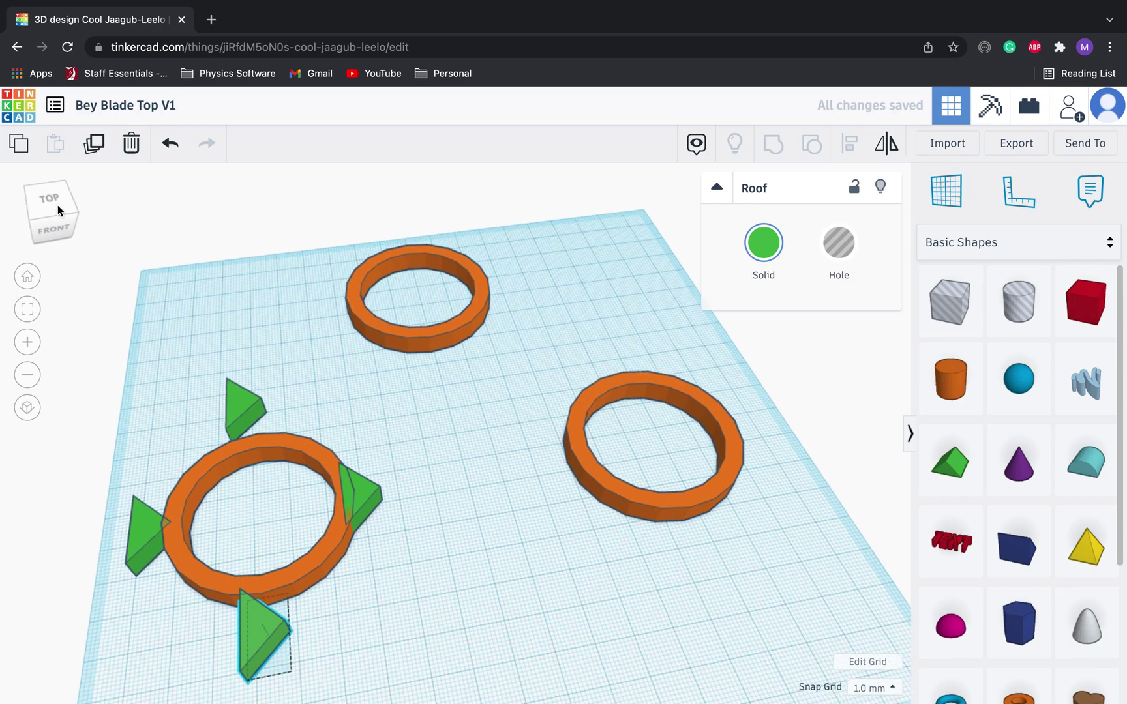
pyautogui.click(51, 202)
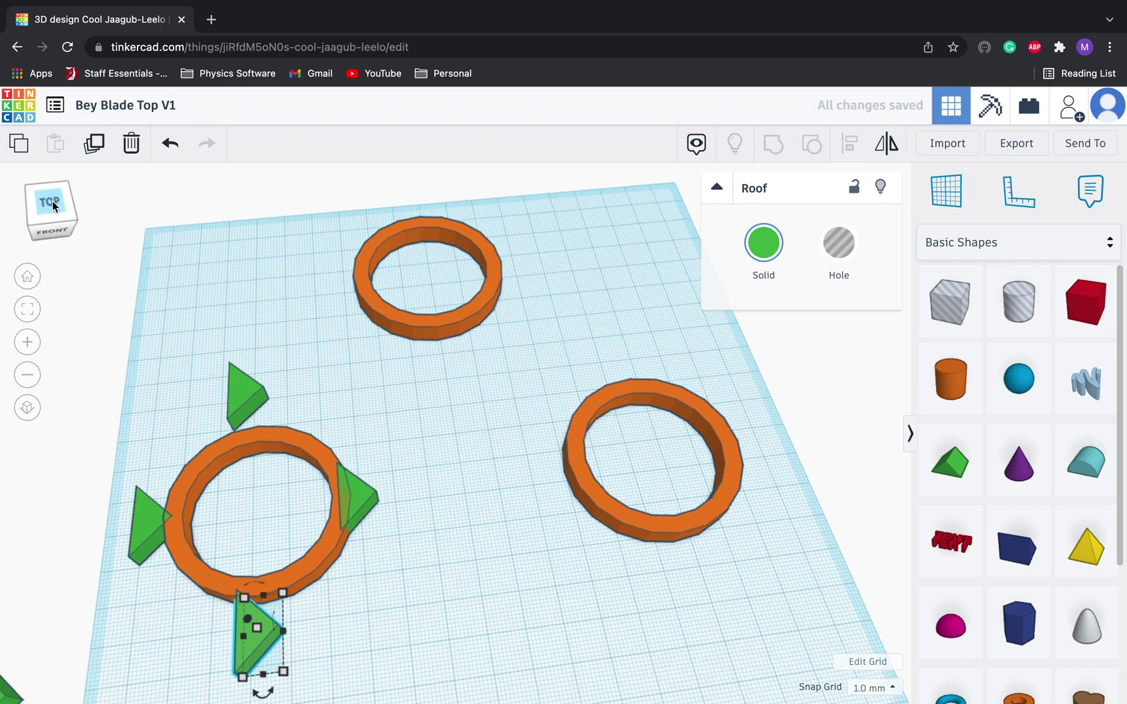
pyautogui.click(60, 637)
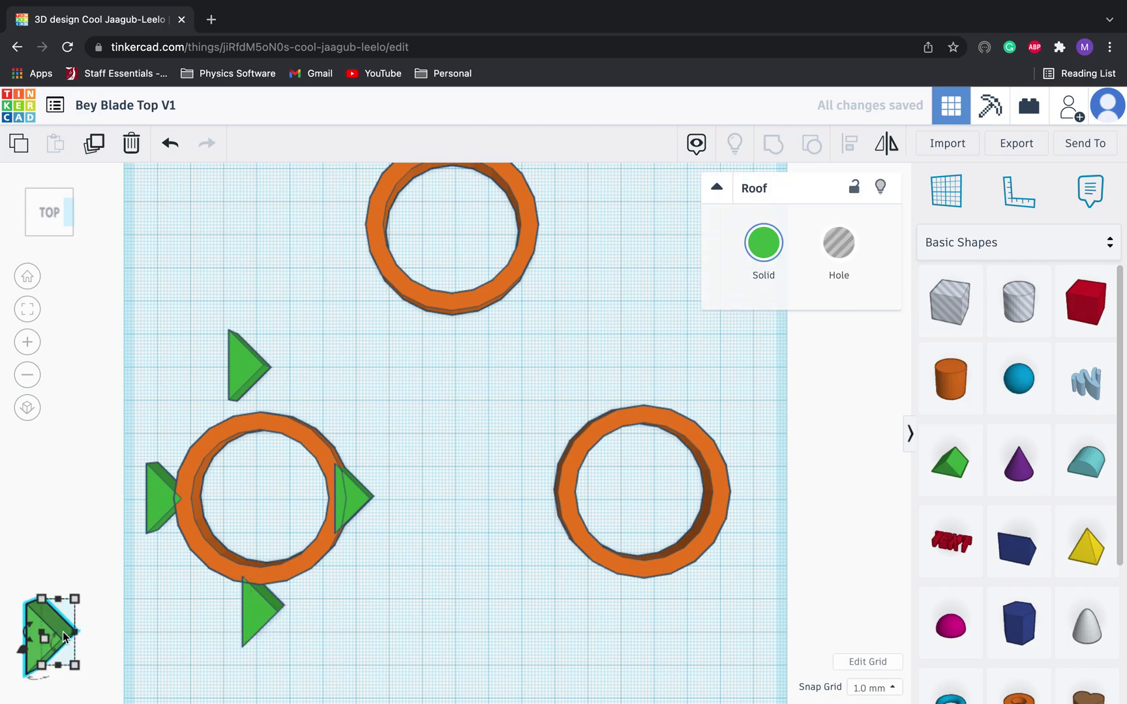
pyautogui.press('Delete')
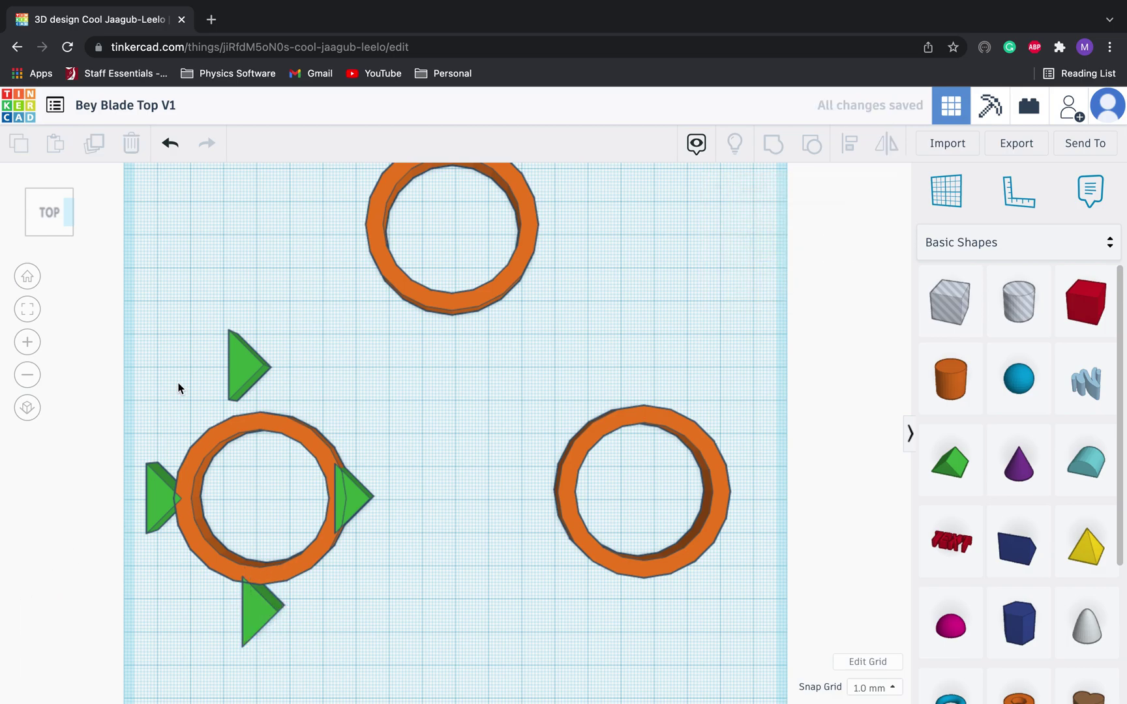
# Step: Rotate the rear and left spikes to point outward and place their wide sides over the ring's edge
pyautogui.click(244, 357)
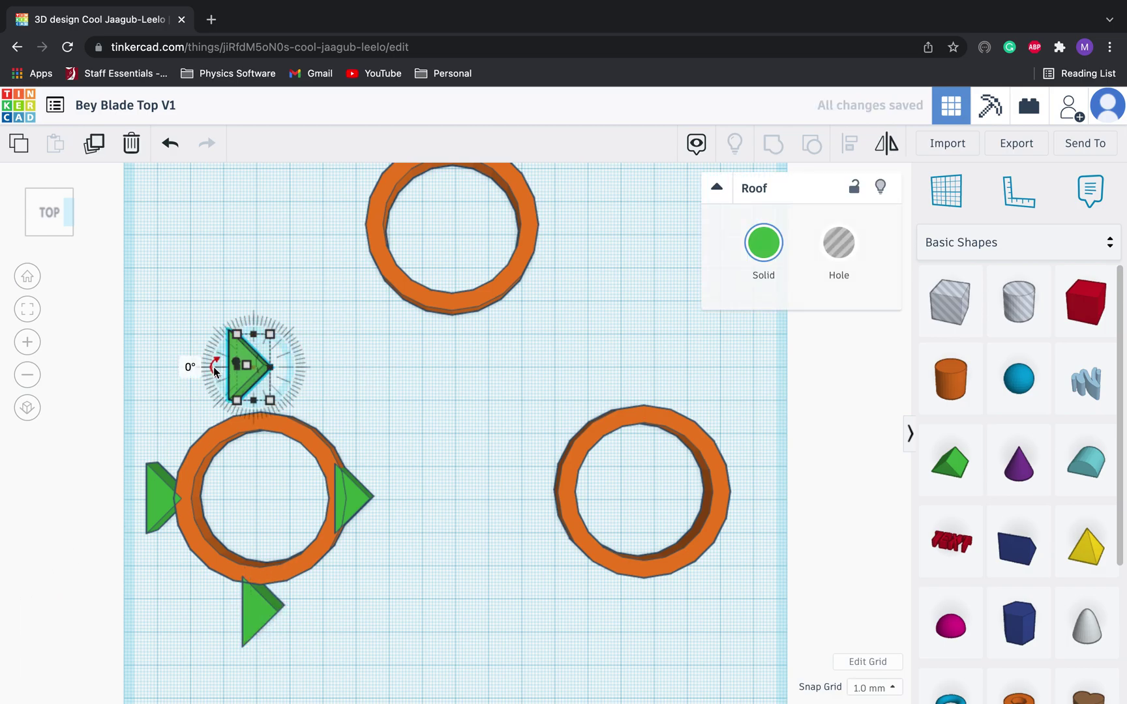
pyautogui.moveTo(220, 384); pyautogui.dragTo(270, 414)
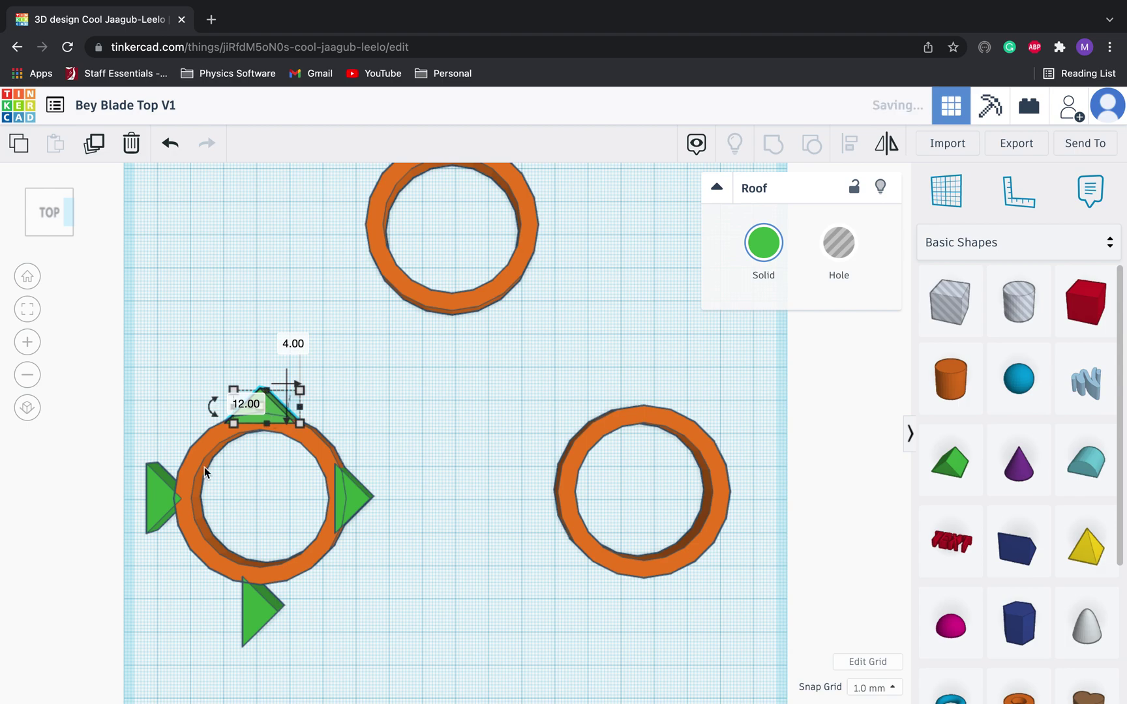
pyautogui.click(155, 498)
pyautogui.moveTo(140, 498)
pyautogui.mouseDown()
pyautogui.moveTo(148, 527)
pyautogui.moveTo(173, 488)
pyautogui.moveTo(180, 512)
pyautogui.moveTo(184, 498)
pyautogui.moveTo(142, 510)
pyautogui.mouseUp()
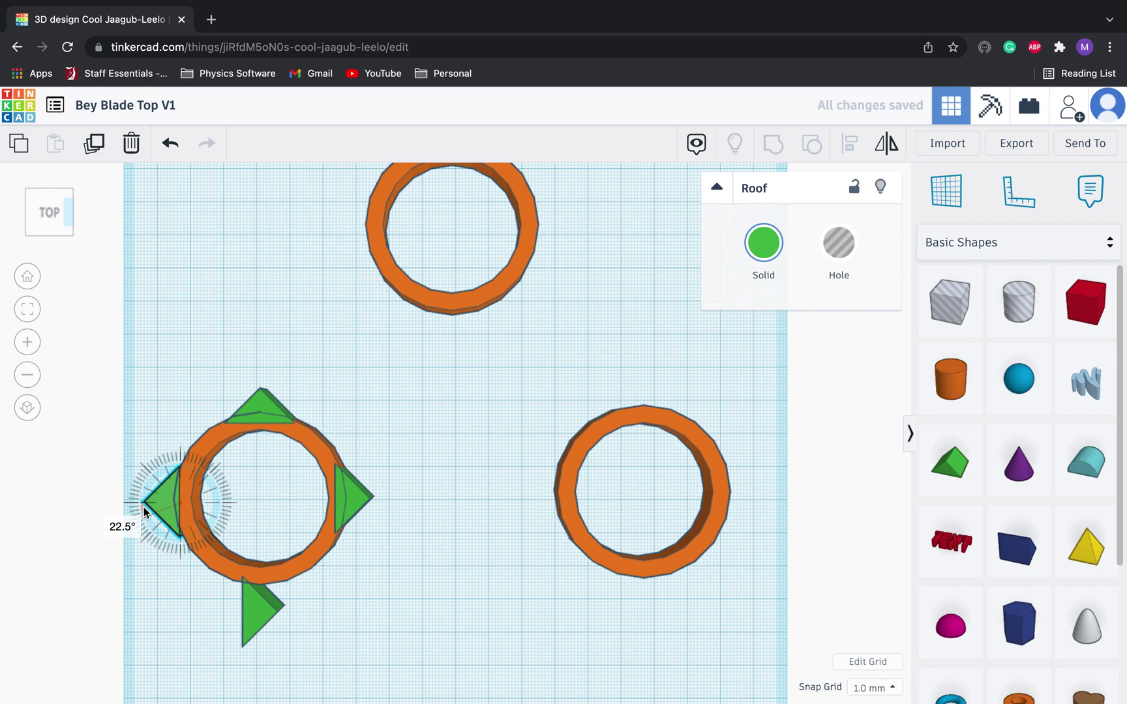
pyautogui.moveTo(144, 507); pyautogui.dragTo(144, 507)
pyautogui.click(130, 549)
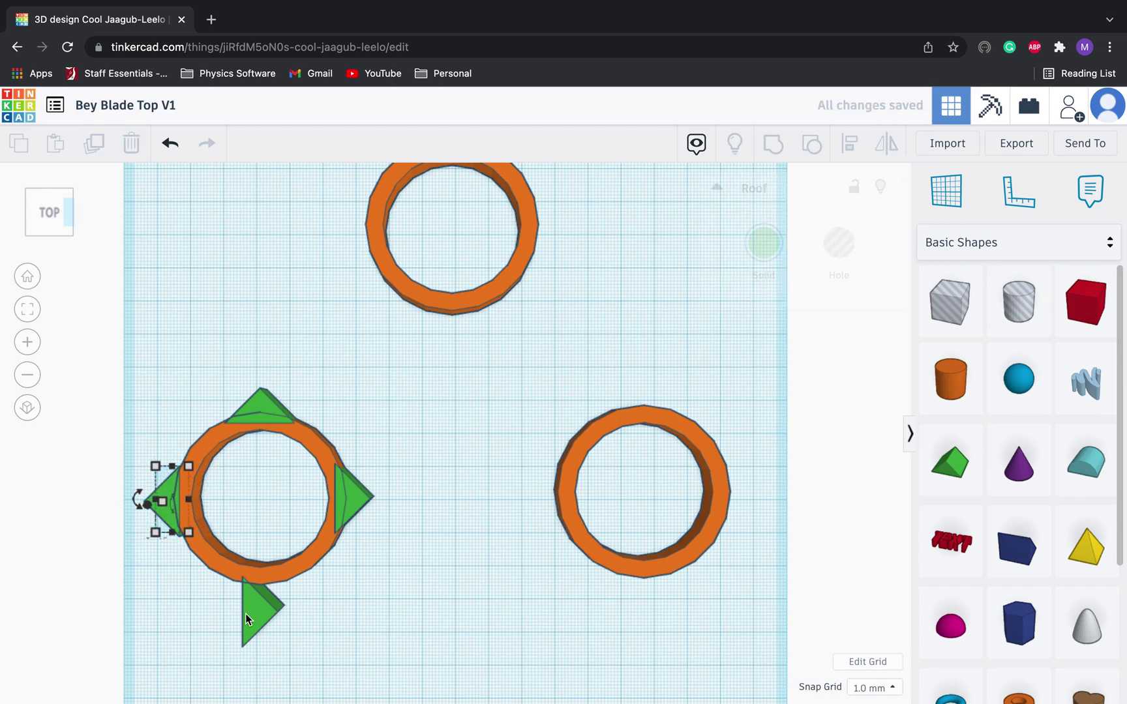
# Step: Rotate the front spike to point outward and move its wide side onto the ring's front edge
pyautogui.click(250, 617)
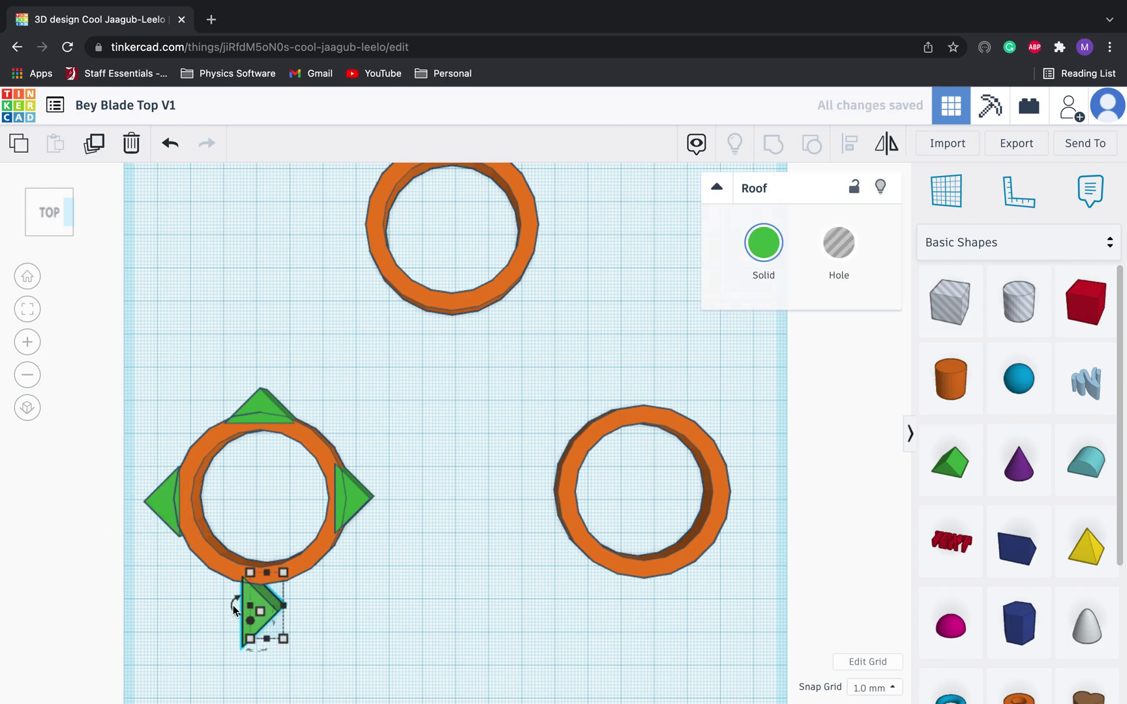
pyautogui.moveTo(232, 605); pyautogui.dragTo(264, 611)
pyautogui.click(326, 622)
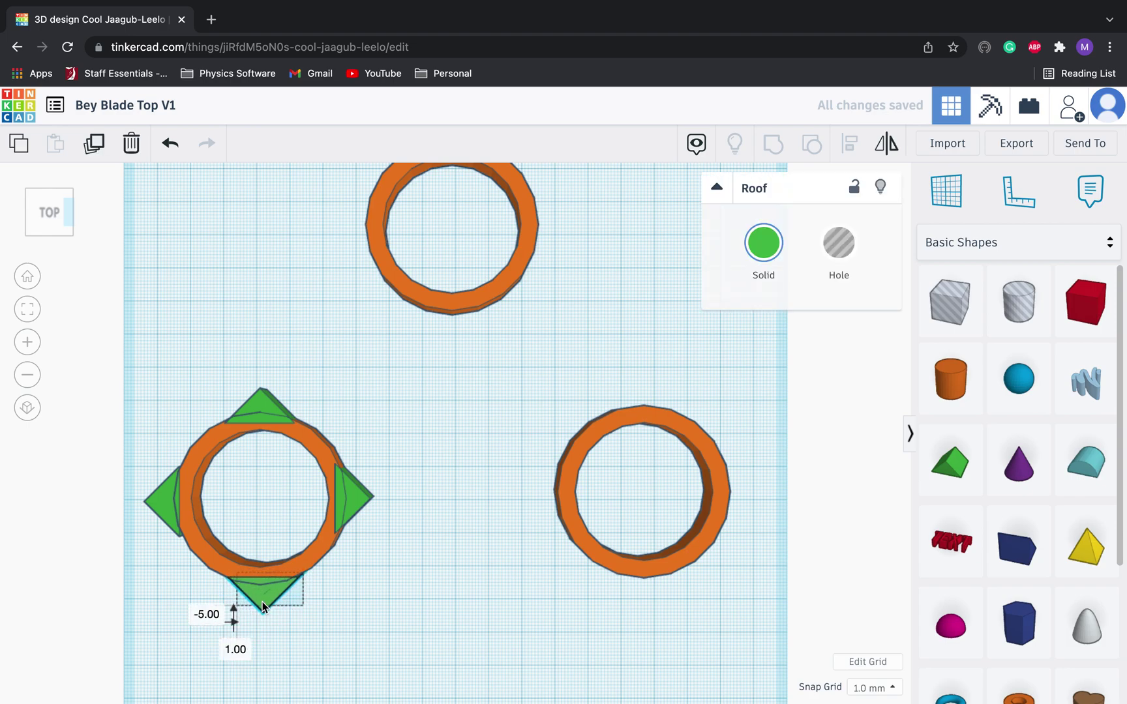
# Step: Align the front spike with the ring so it is centered left to right
pyautogui.click(363, 606)
pyautogui.moveTo(332, 599); pyautogui.dragTo(250, 576)
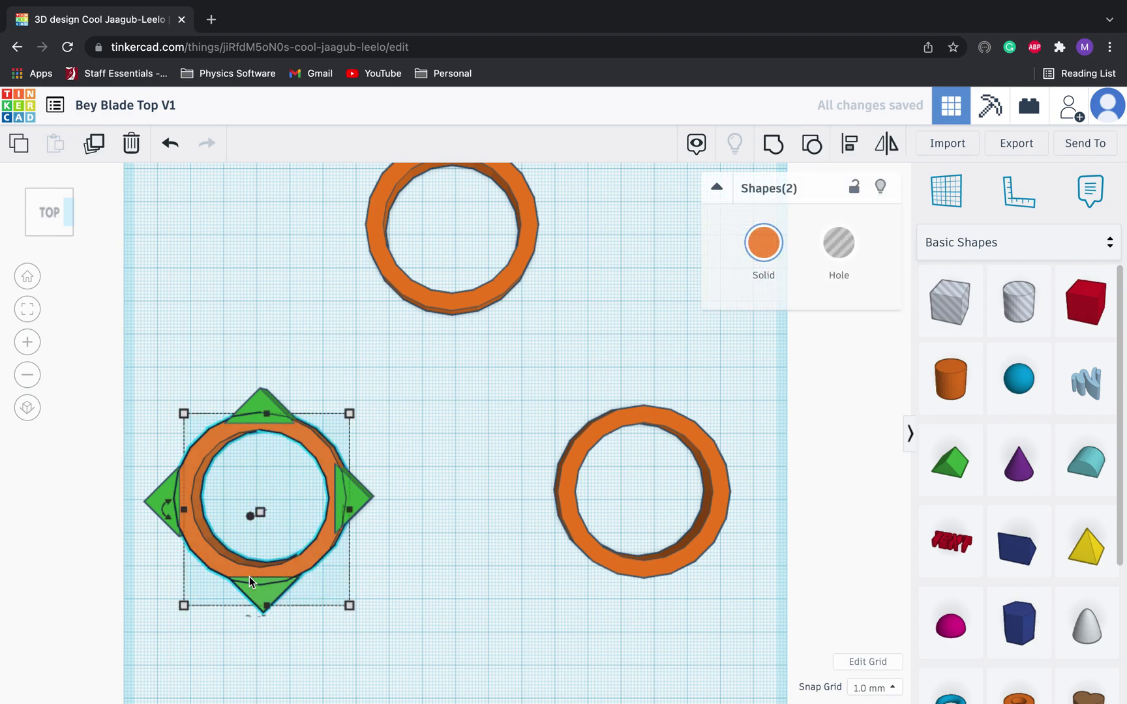
pyautogui.click(856, 141)
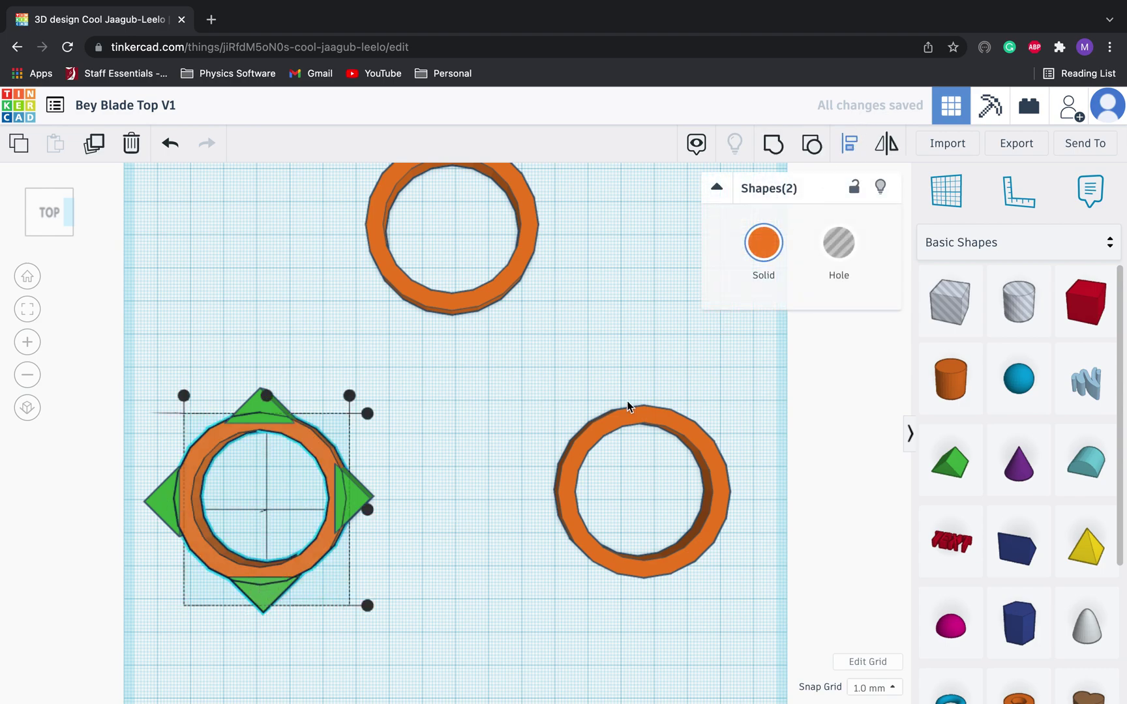
pyautogui.click(268, 395)
pyautogui.click(476, 401)
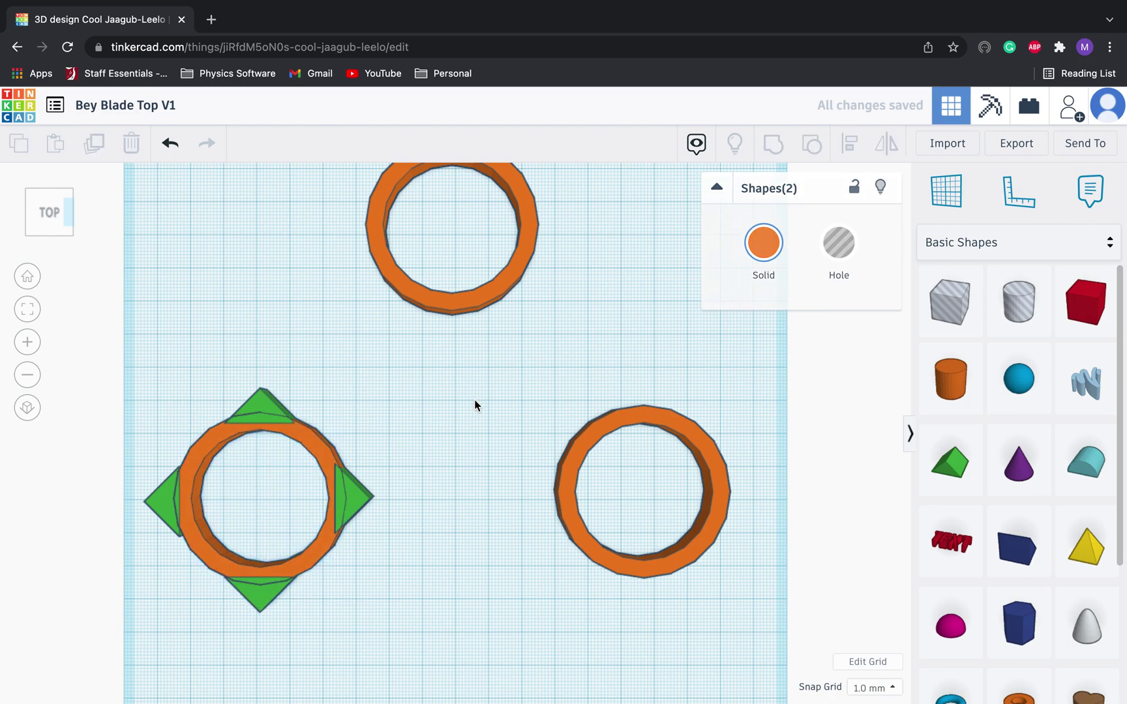
# Step: Align the rear spike with the ring so it is centered left to right
pyautogui.click(259, 408)
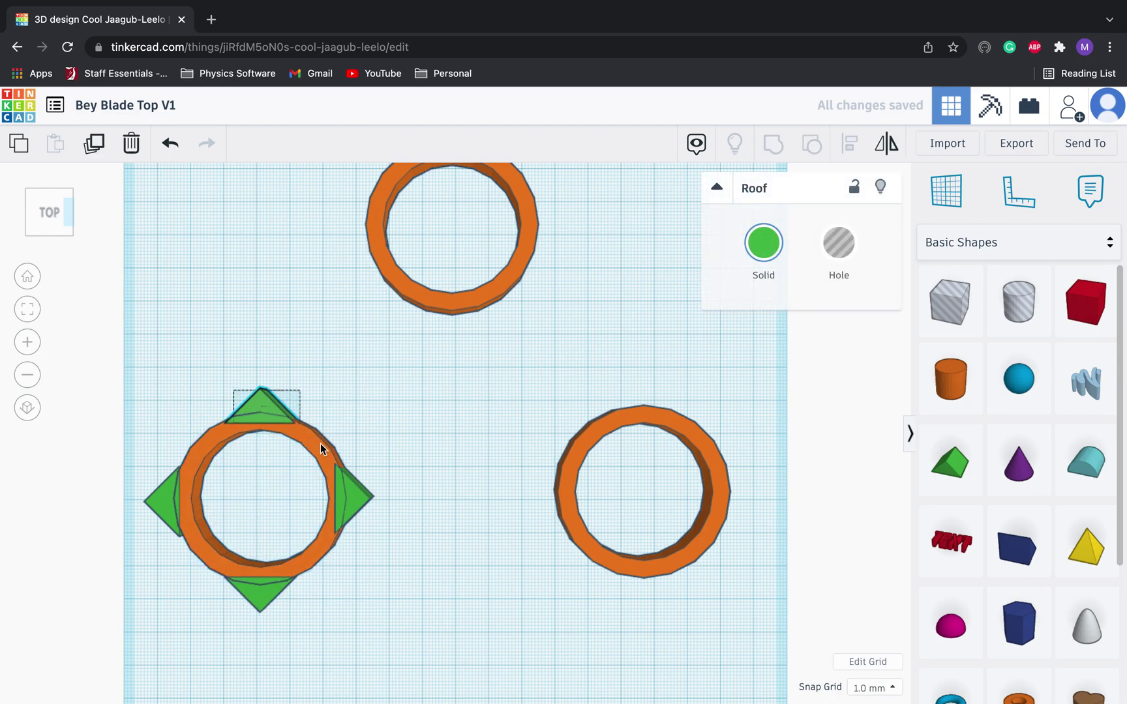
pyautogui.keyDown('shift'); pyautogui.click(320, 444); pyautogui.keyUp('shift')
pyautogui.click(854, 154)
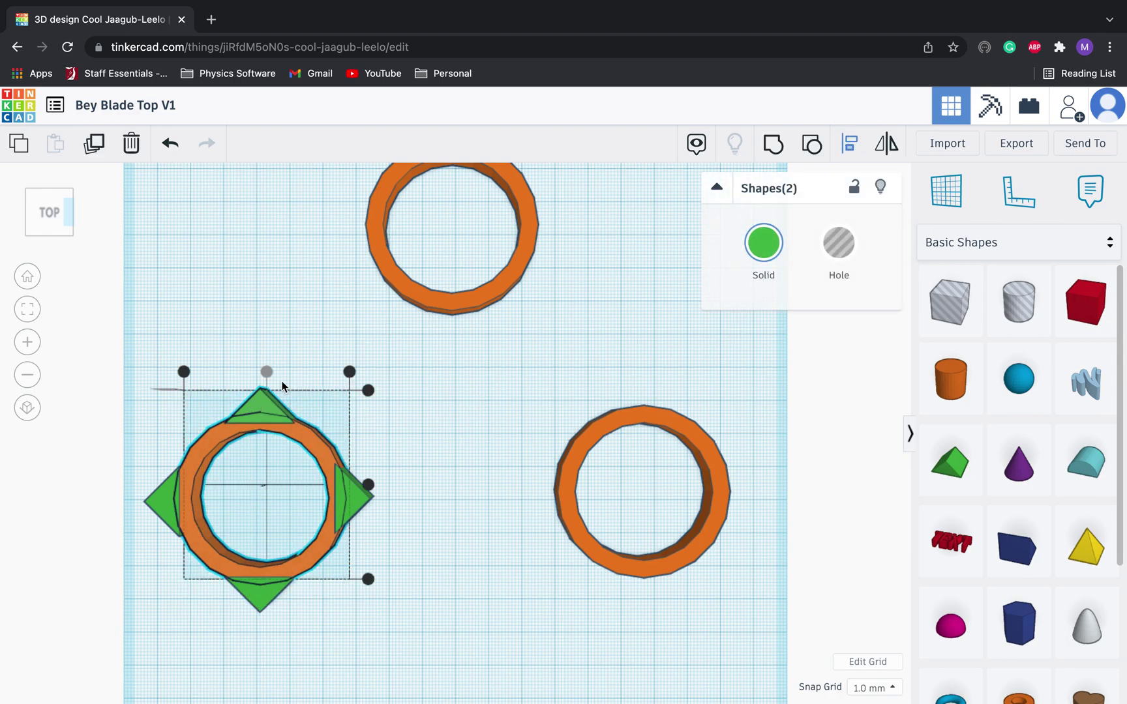
pyautogui.click(468, 441)
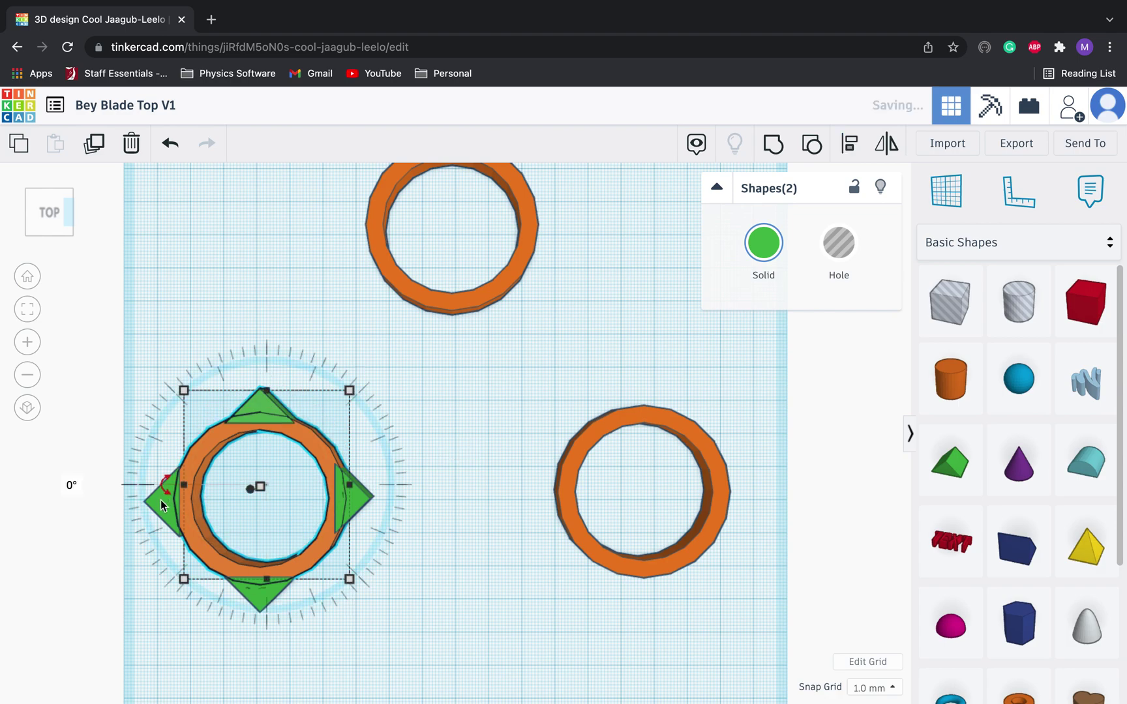
# Step: Align the left spike with the ring so it is centered front to back
pyautogui.click(142, 438)
pyautogui.moveTo(184, 507); pyautogui.dragTo(192, 509)
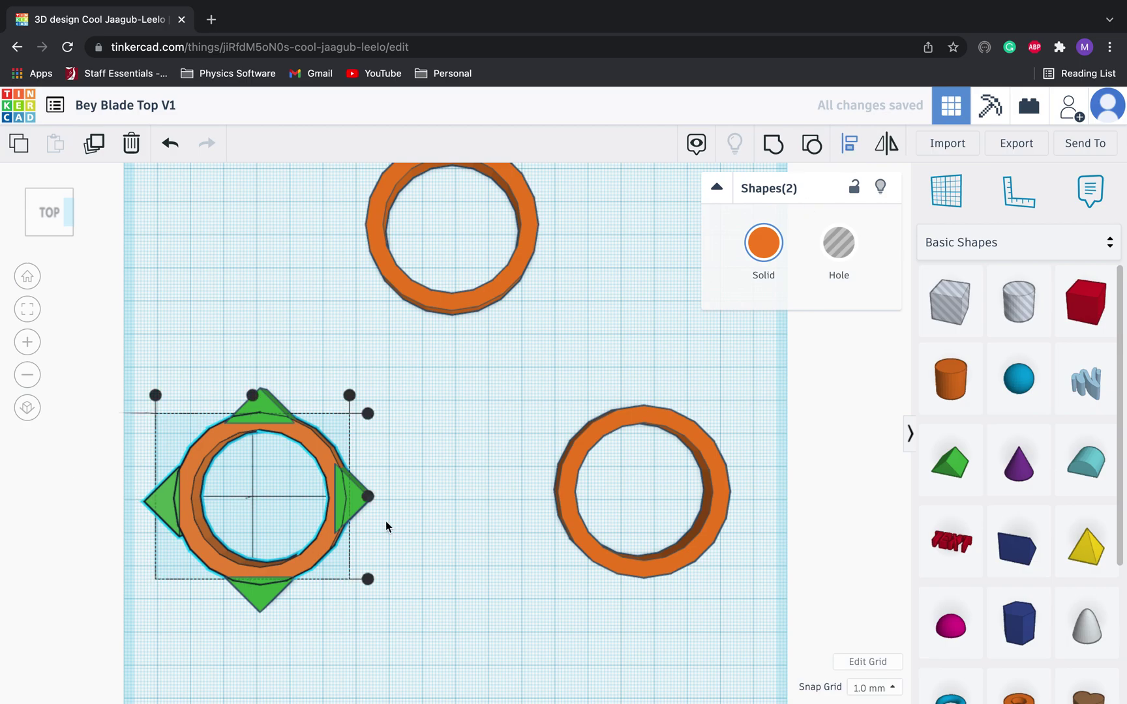
pyautogui.click(446, 473)
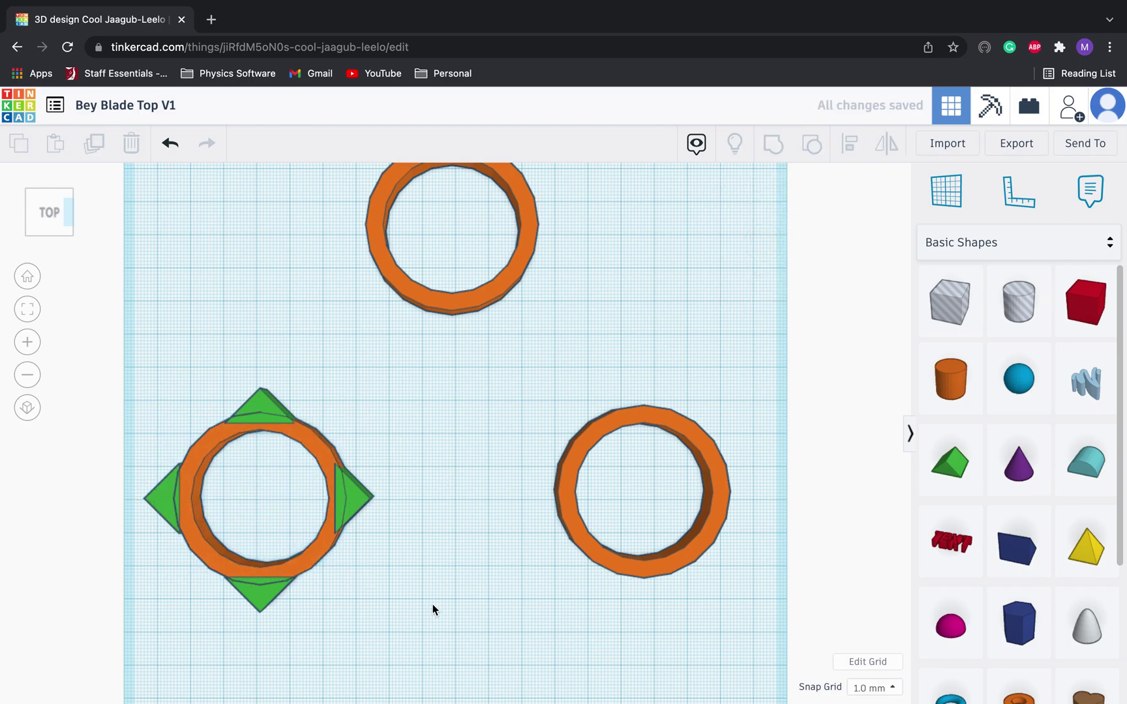
# Step: Group the left front ring and its four roof spikes into one solid shape
pyautogui.moveTo(435, 613); pyautogui.dragTo(151, 407)
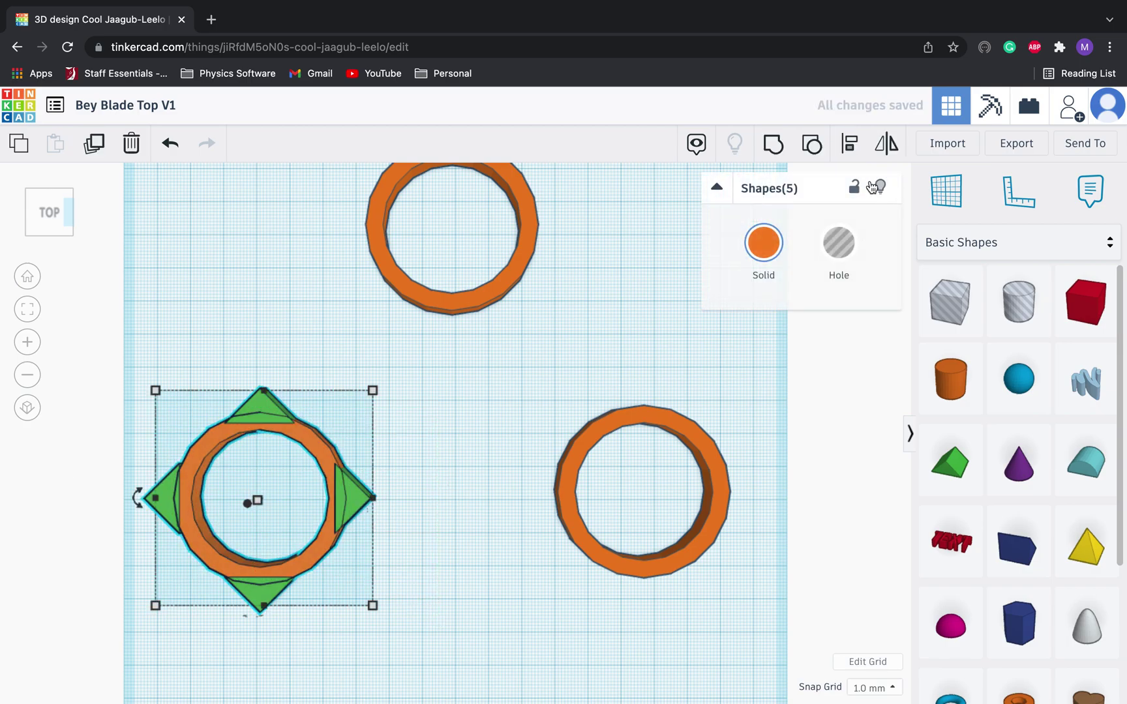
pyautogui.click(773, 144)
pyautogui.moveTo(448, 527); pyautogui.dragTo(463, 465, button='right')
pyautogui.click(474, 465)
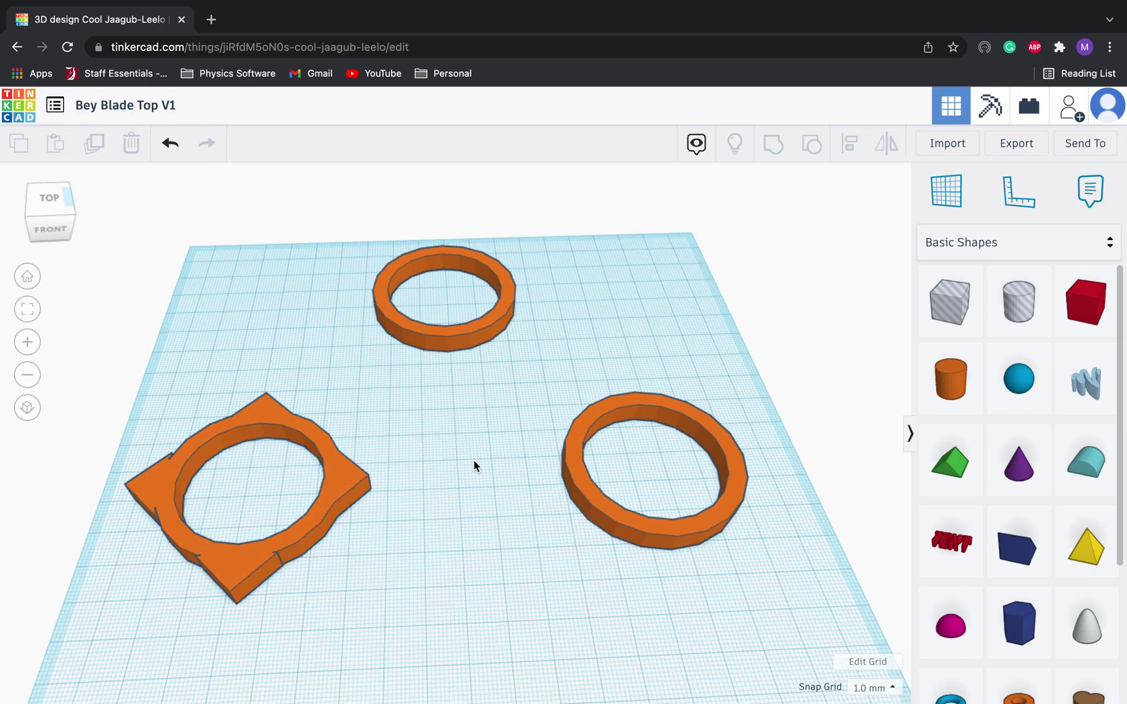
# Step: Move the plain front ring left, closer to the spiked ring
pyautogui.moveTo(474, 461); pyautogui.dragTo(558, 492, button='right')
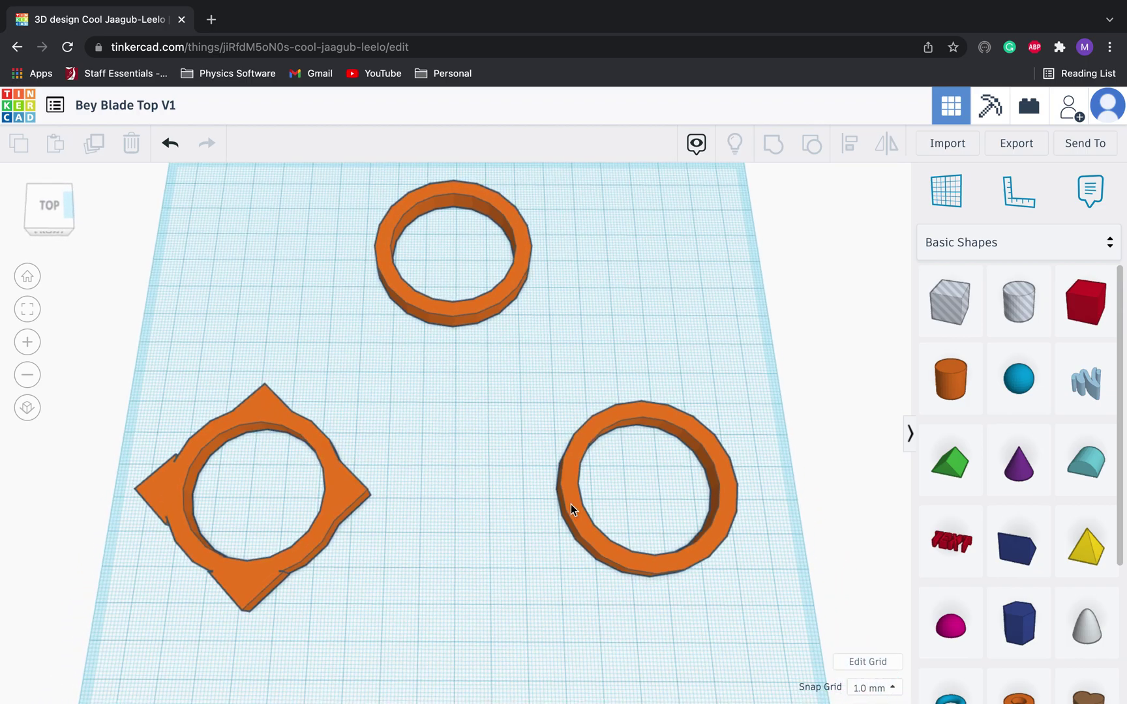
pyautogui.moveTo(564, 507); pyautogui.dragTo(440, 511)
pyautogui.click(687, 518)
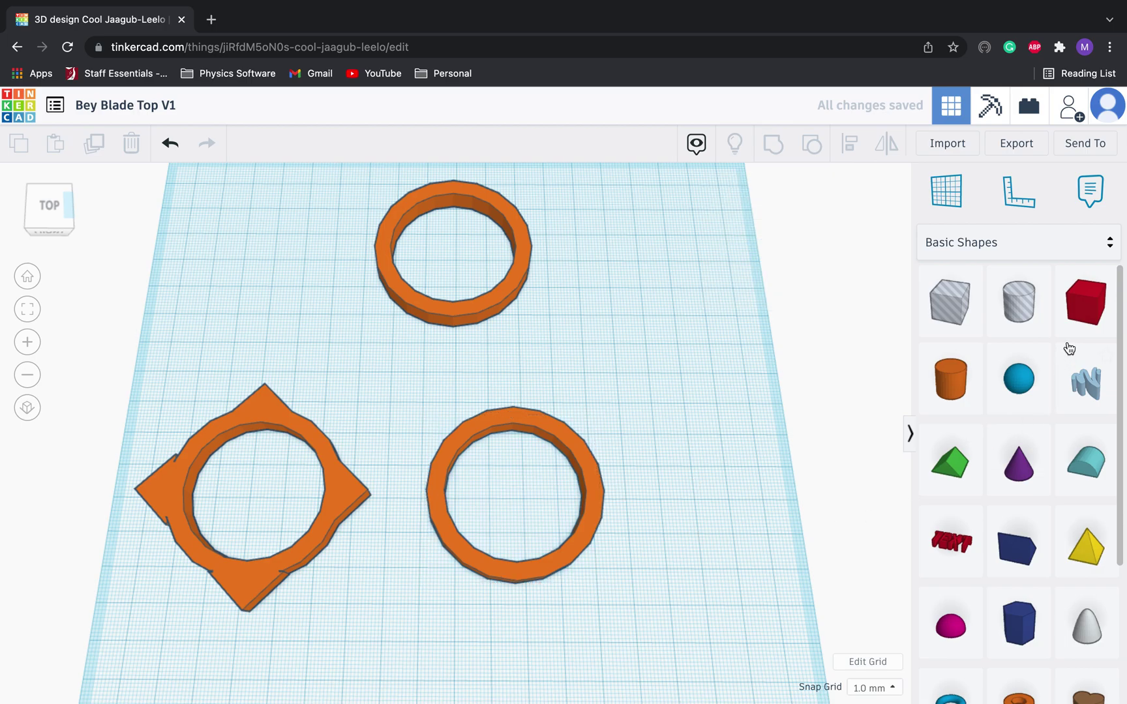
# Step: Add a box overlapping the outer edge of the plain front ring and lower its height to about the ring's thickness
pyautogui.moveTo(1080, 314); pyautogui.dragTo(619, 498)
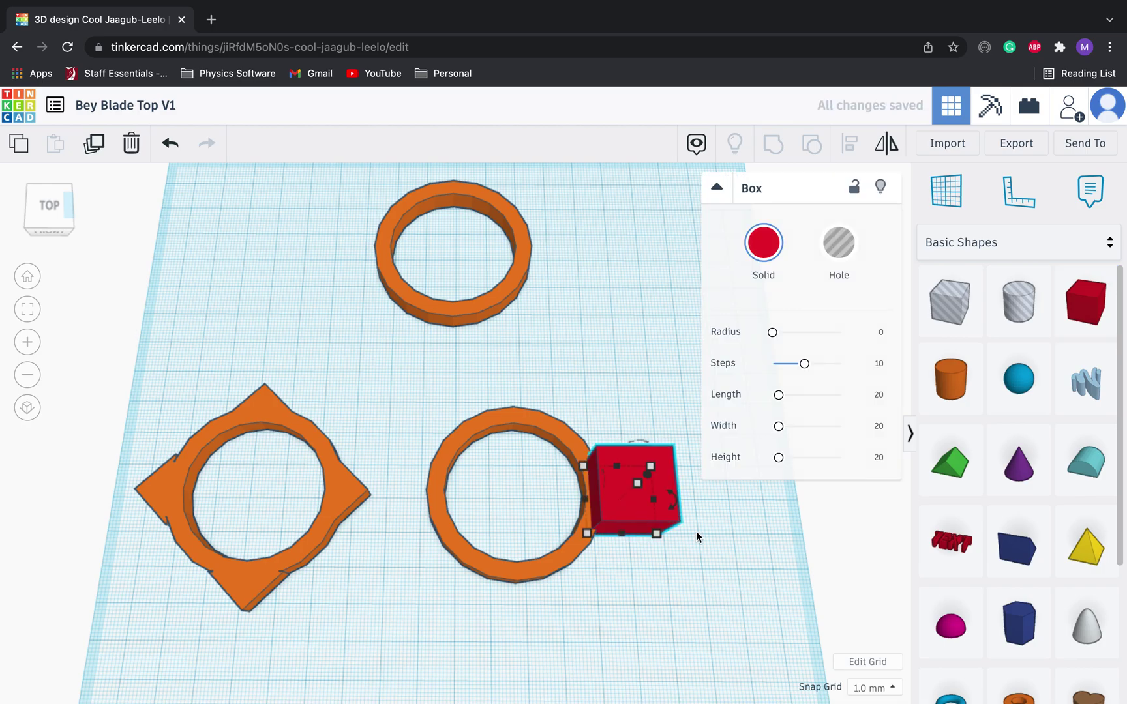
pyautogui.moveTo(695, 531); pyautogui.dragTo(645, 419, button='right')
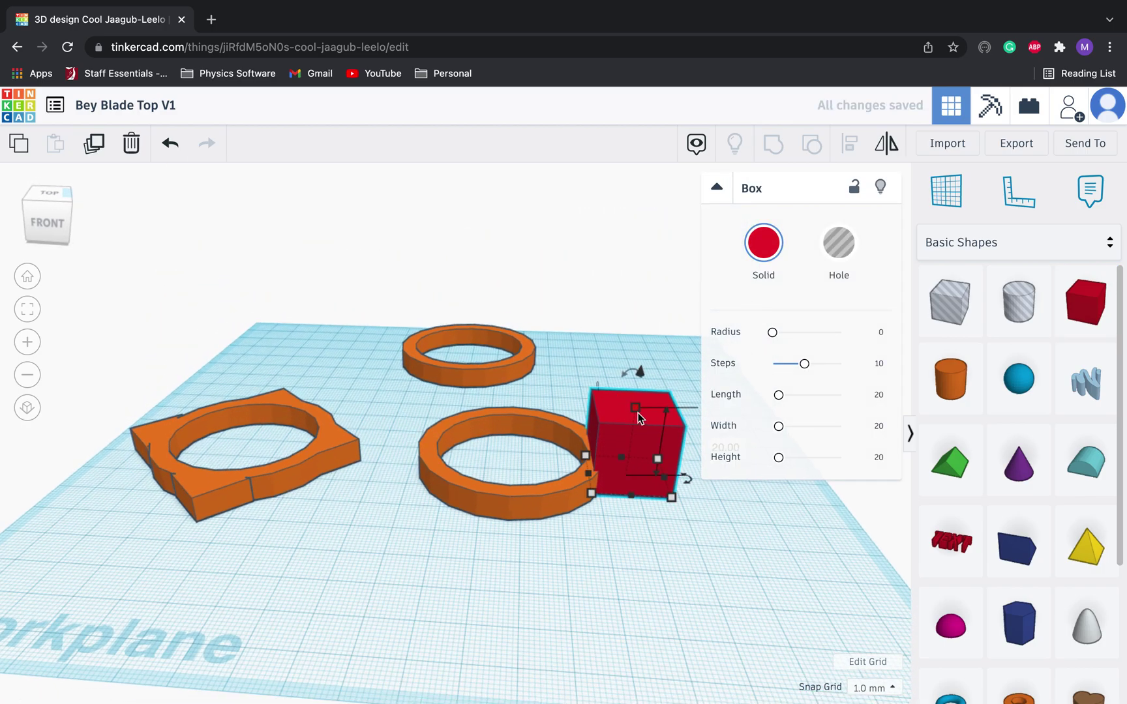
pyautogui.moveTo(635, 408); pyautogui.dragTo(625, 458)
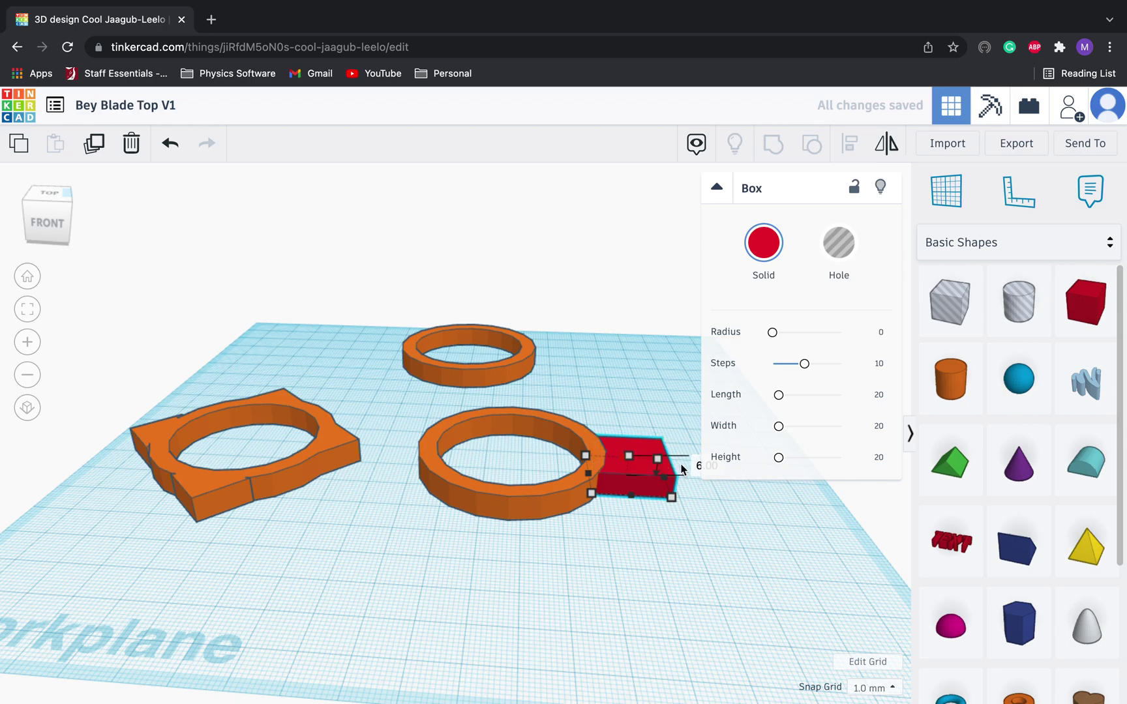
pyautogui.click(698, 465)
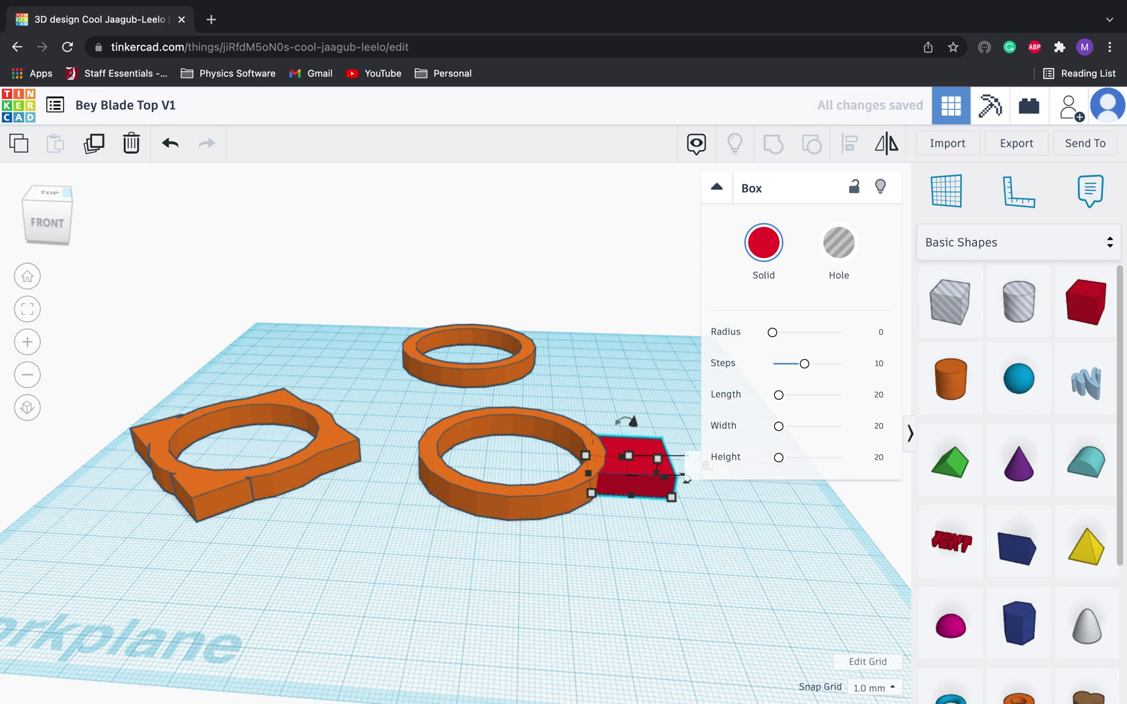
pyautogui.press('Return')
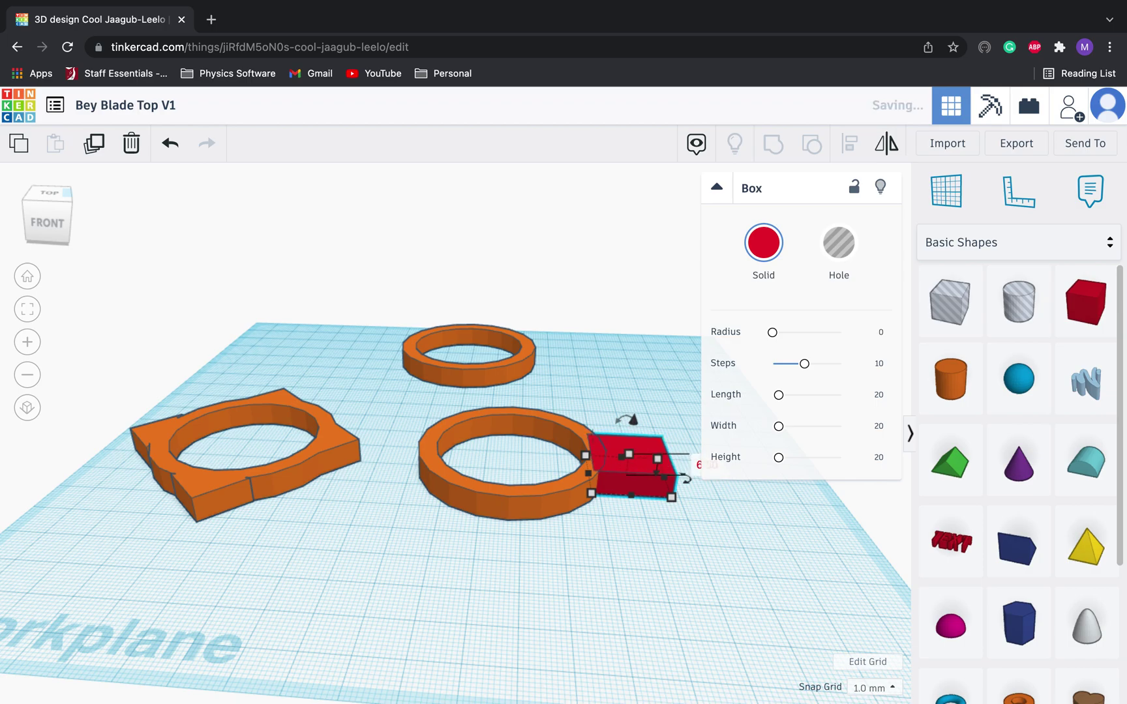
# Step: Narrow the red box to 10 mm and extend it outward from the ring to just over 28 mm long
pyautogui.moveTo(712, 549); pyautogui.dragTo(724, 646, button='right')
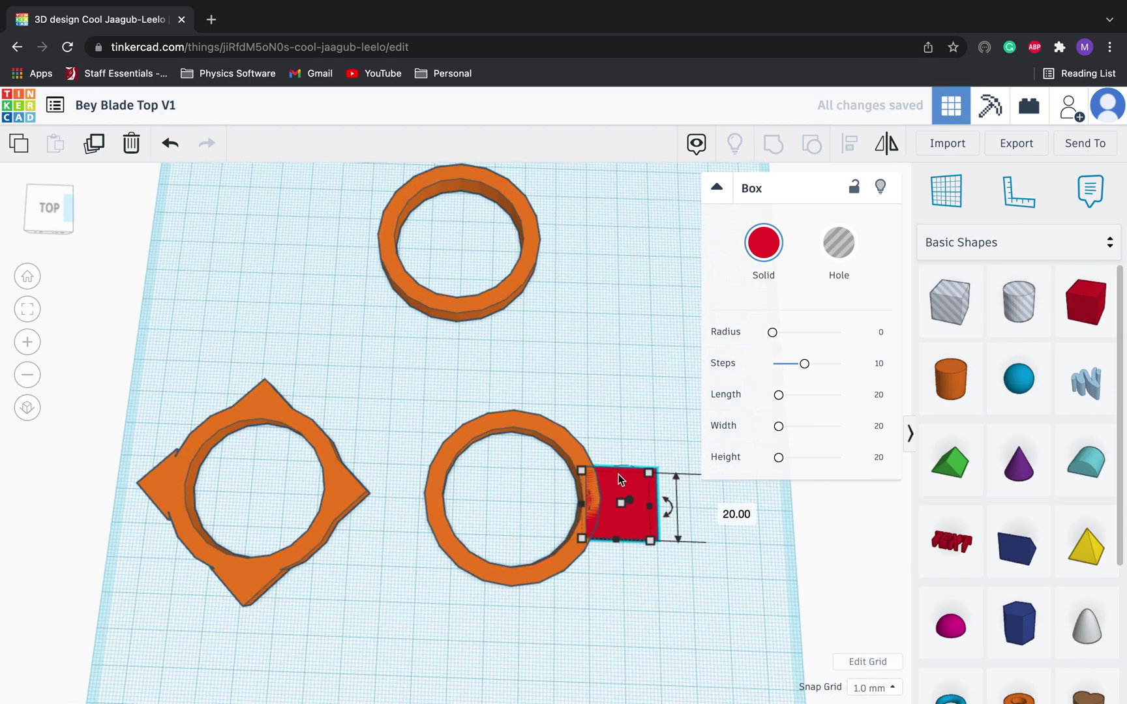
pyautogui.moveTo(618, 473); pyautogui.dragTo(616, 489)
pyautogui.click(729, 515)
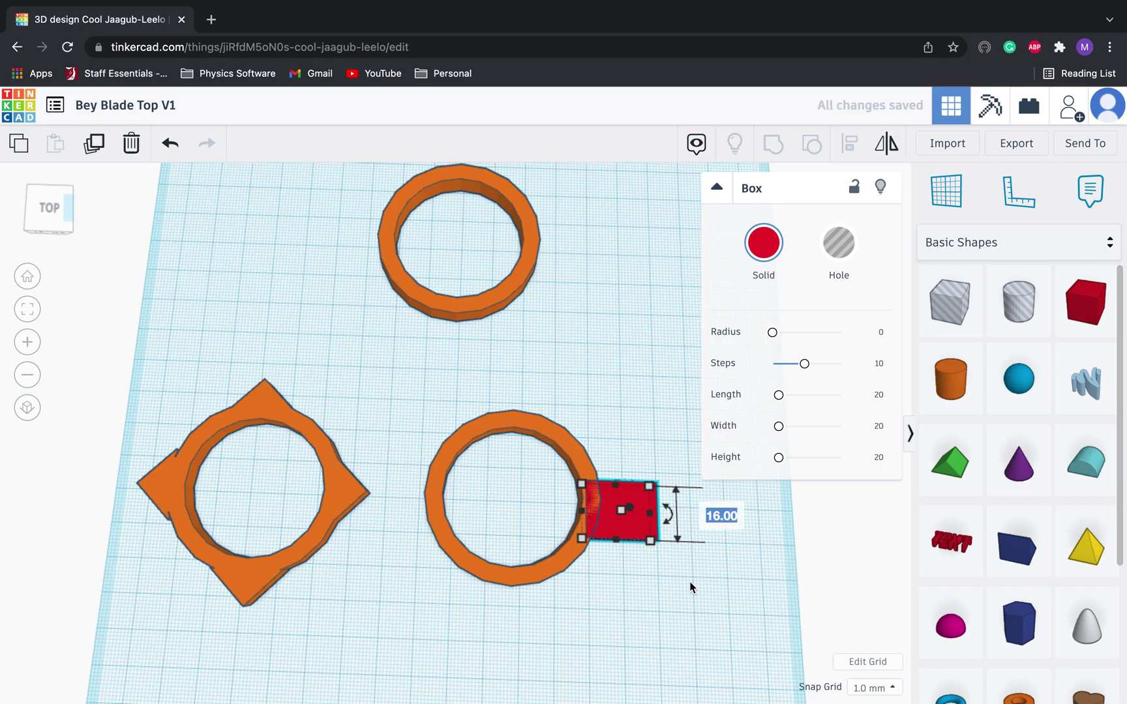
pyautogui.write('16mmm')
pyautogui.press('Return')
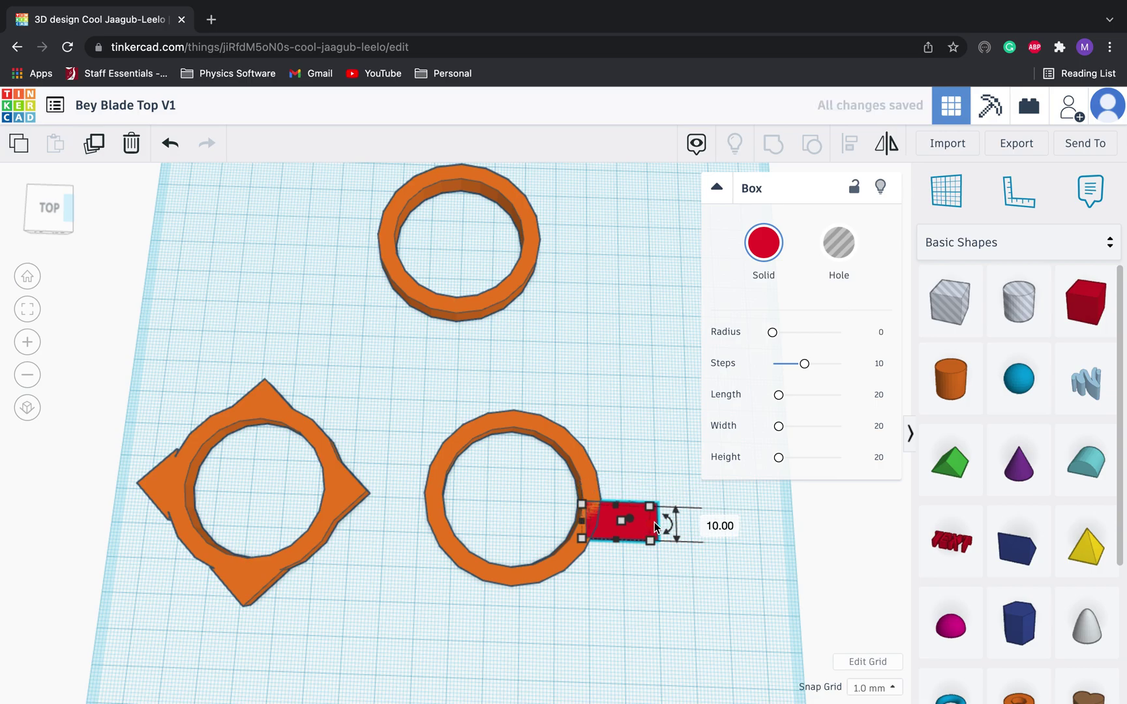
pyautogui.moveTo(652, 523); pyautogui.dragTo(674, 527)
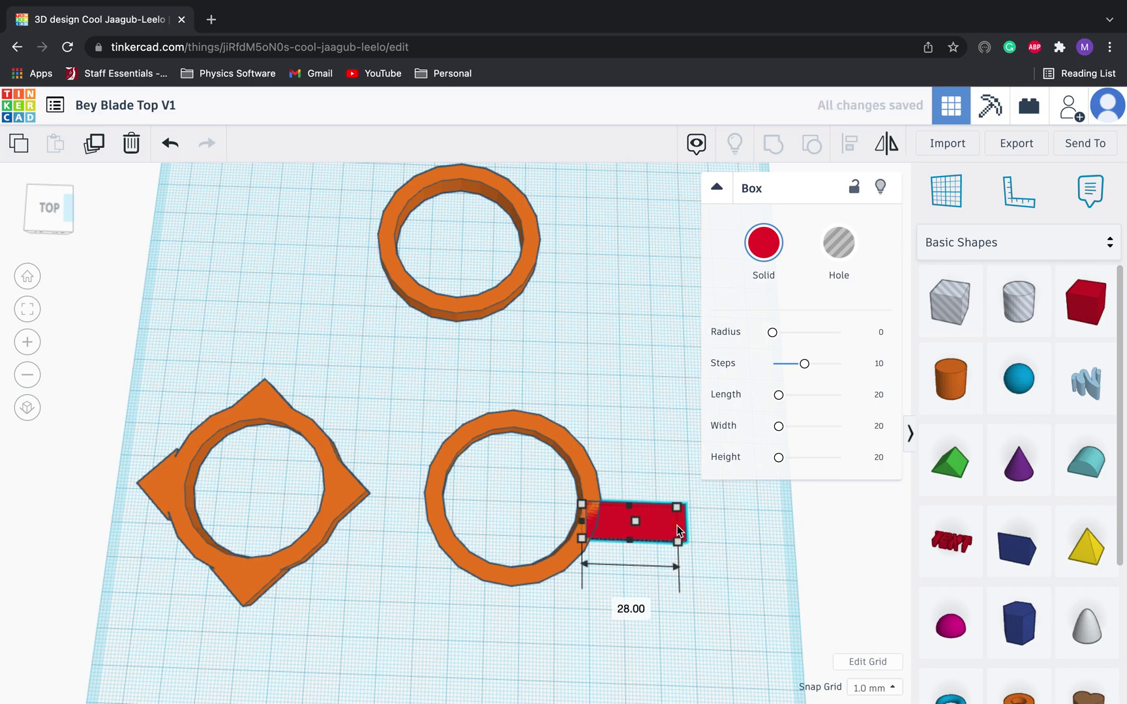
pyautogui.moveTo(681, 525); pyautogui.dragTo(683, 531)
pyautogui.click(609, 637)
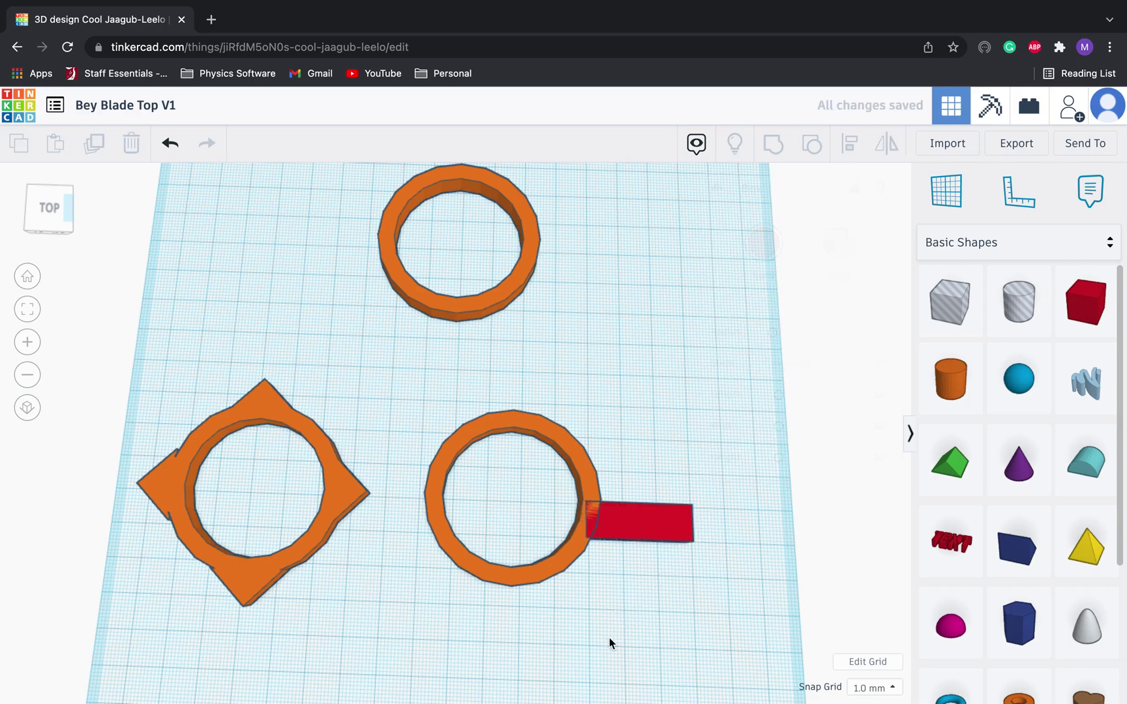
# Step: Add a roof shape beside the red box, rotate it -90° to stand upright, and set its height to 6.8 mm
pyautogui.moveTo(929, 492); pyautogui.dragTo(661, 432)
pyautogui.moveTo(759, 491); pyautogui.dragTo(531, 380, button='right')
pyautogui.moveTo(481, 461); pyautogui.dragTo(545, 488)
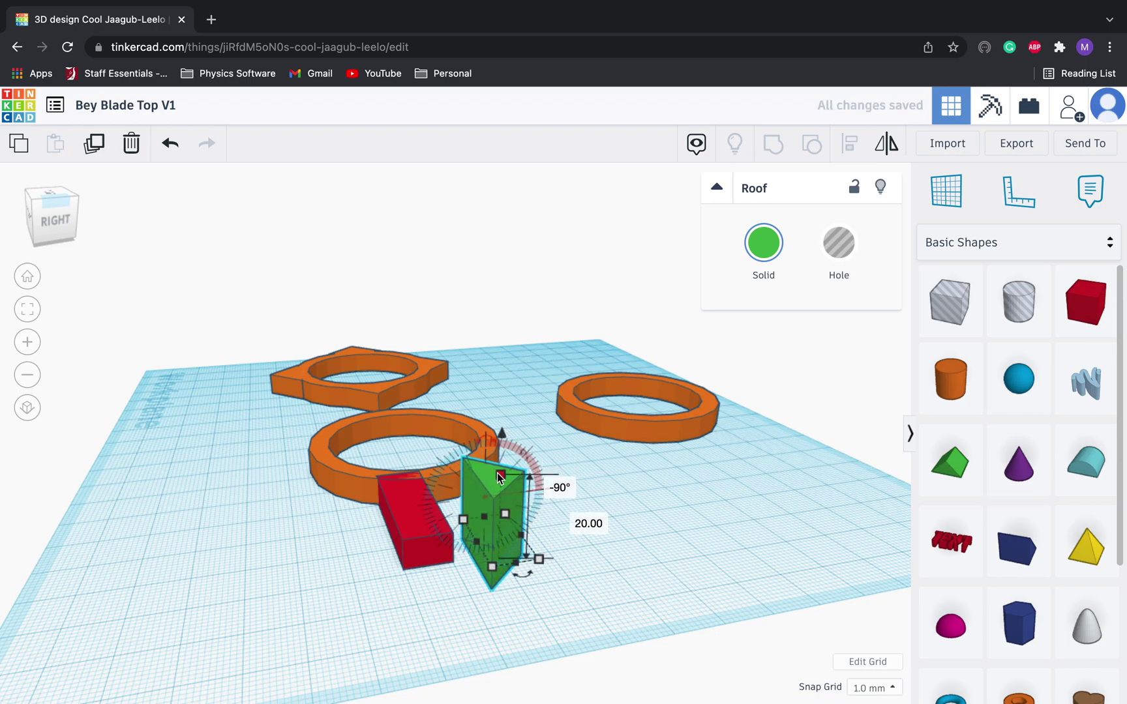
pyautogui.click(572, 512)
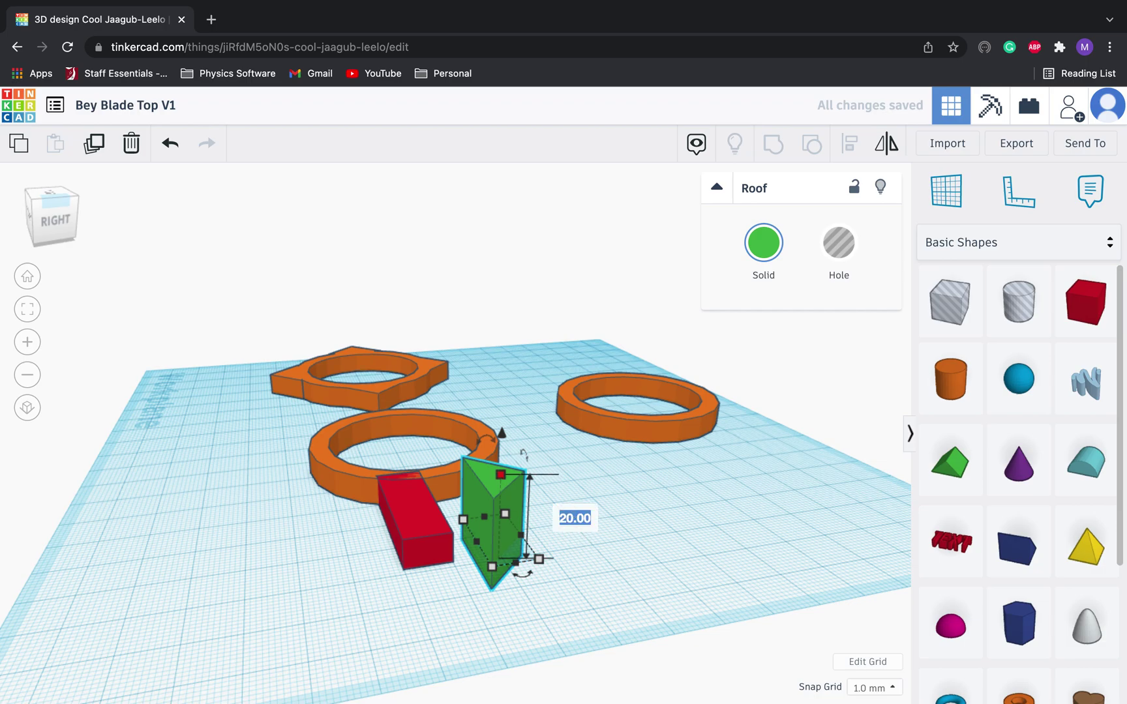
pyautogui.write('6.8')
pyautogui.press('Return')
# Step: Move the green roof wedge against the rear long side of the red box, near its outer end
pyautogui.moveTo(636, 571)
pyautogui.mouseDown(button='right')
pyautogui.moveTo(777, 611)
pyautogui.moveTo(649, 566)
pyautogui.mouseUp(button='right')
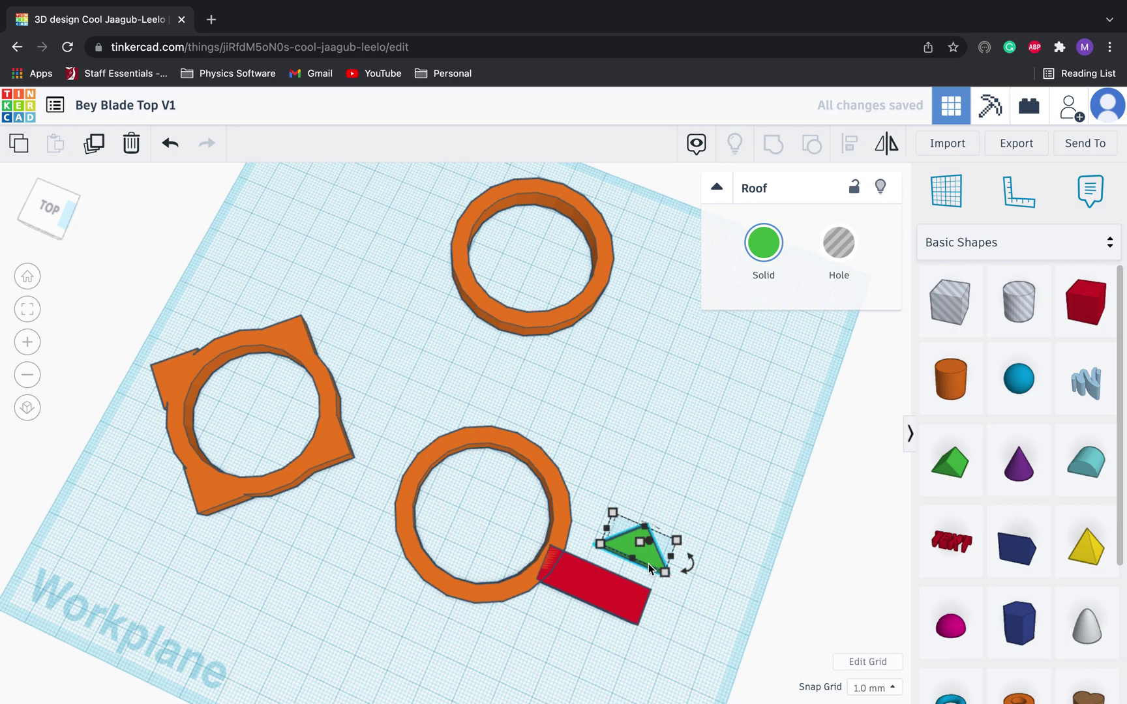
pyautogui.moveTo(649, 567); pyautogui.dragTo(630, 584)
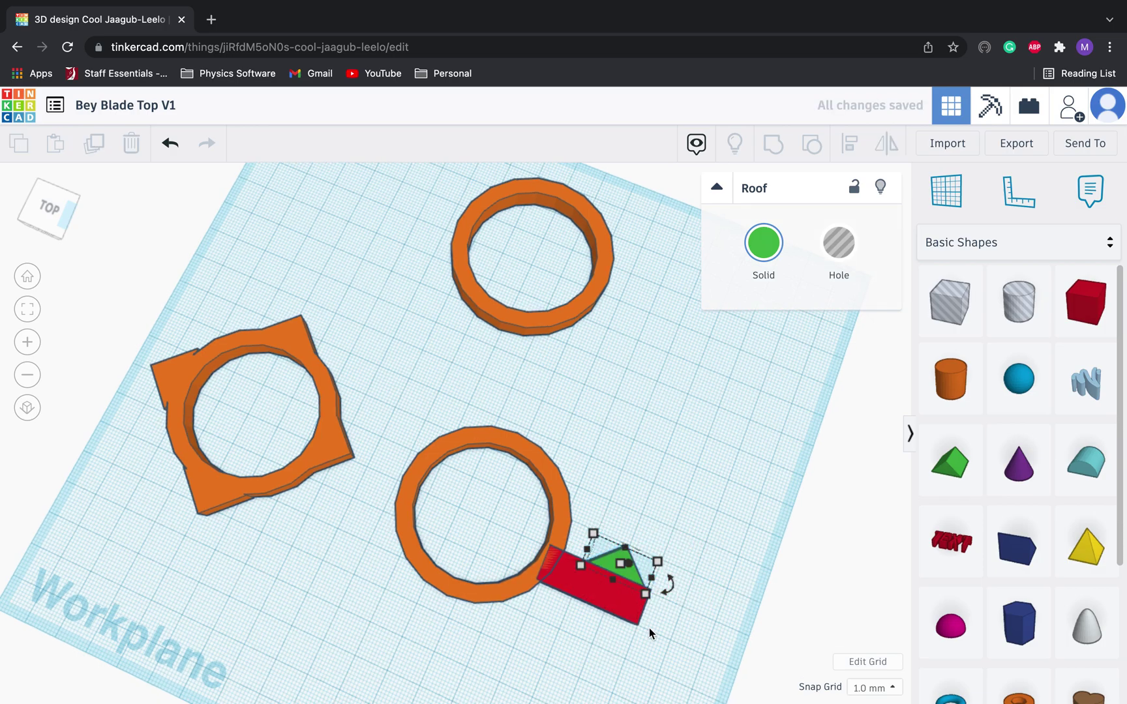
pyautogui.click(641, 643)
pyautogui.moveTo(551, 564); pyautogui.dragTo(531, 546)
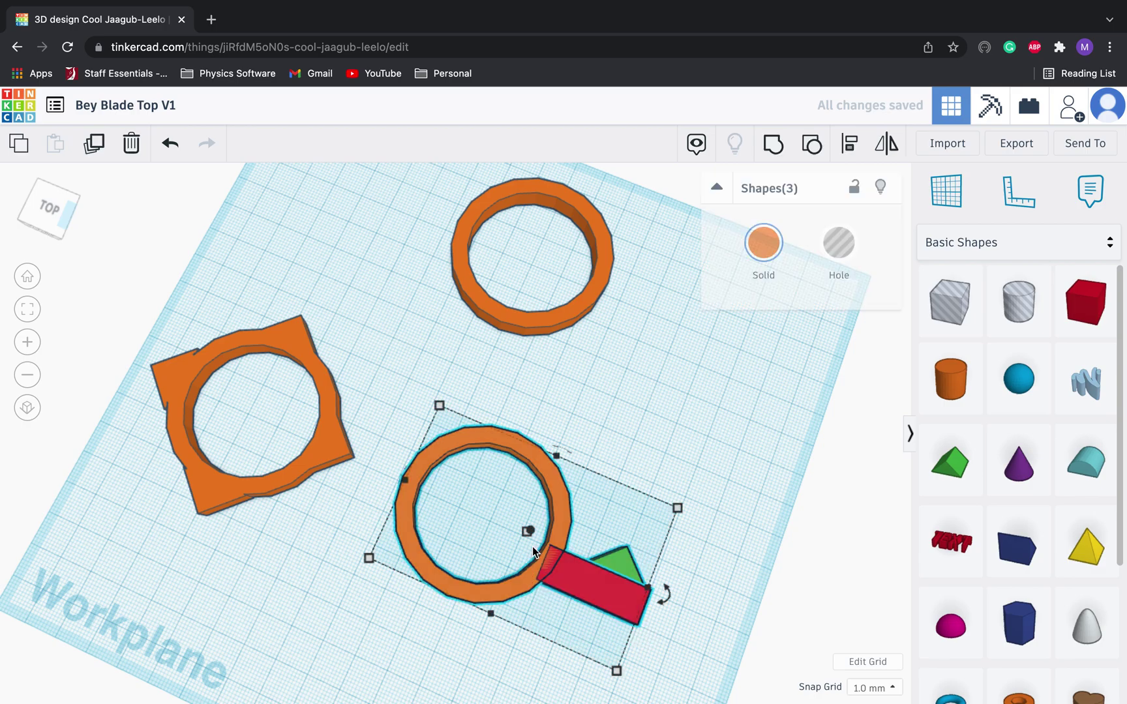
pyautogui.click(774, 146)
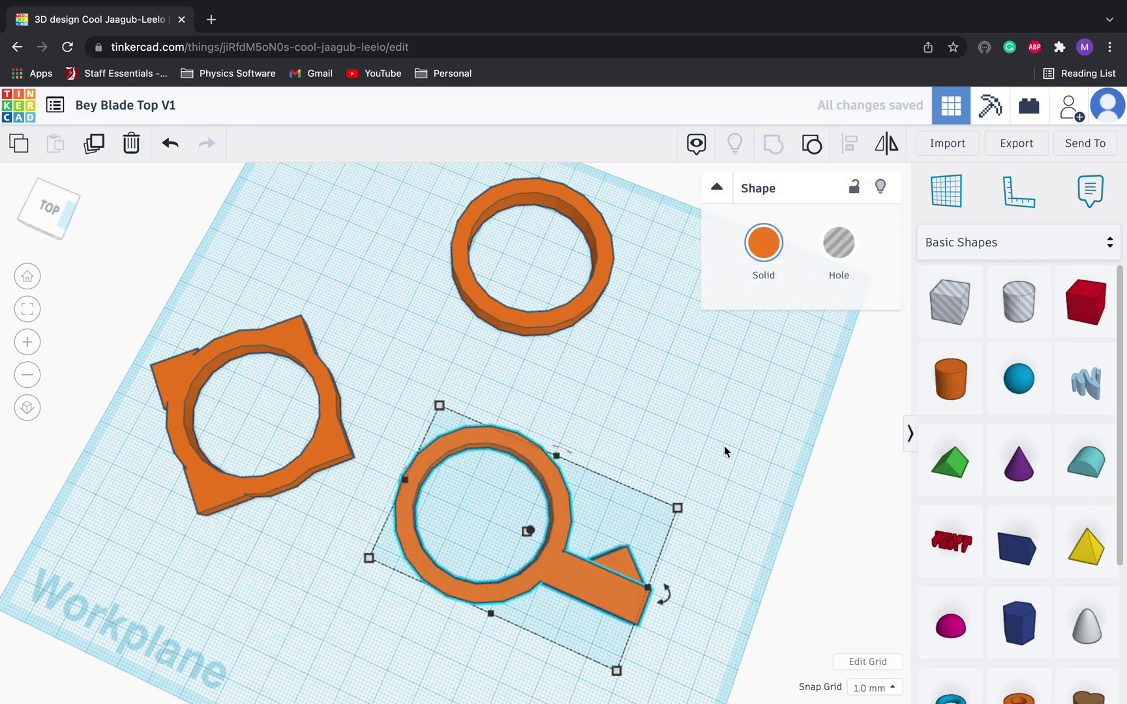
pyautogui.click(724, 446)
pyautogui.moveTo(690, 413); pyautogui.dragTo(560, 530, button='right')
pyautogui.moveTo(552, 606); pyautogui.dragTo(443, 547)
pyautogui.click(809, 149)
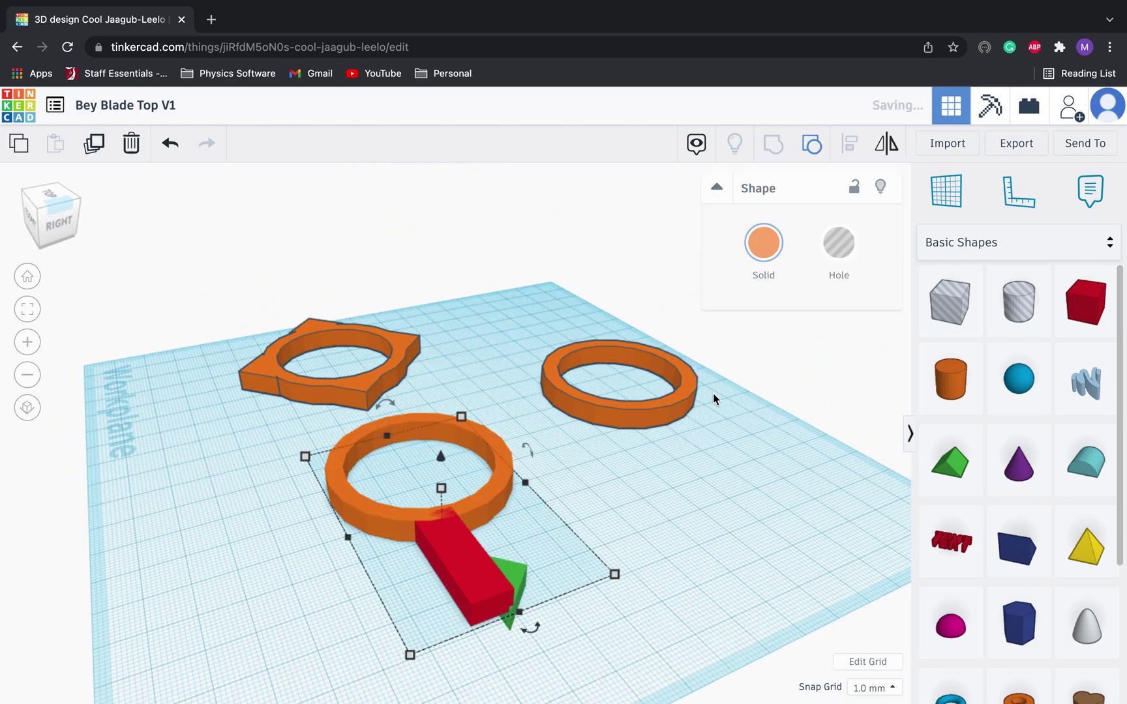
# Step: Raise the green roof wedge 5 mm so it sits on the workplane and nudge it against the red box
pyautogui.click(626, 551)
pyautogui.click(522, 570)
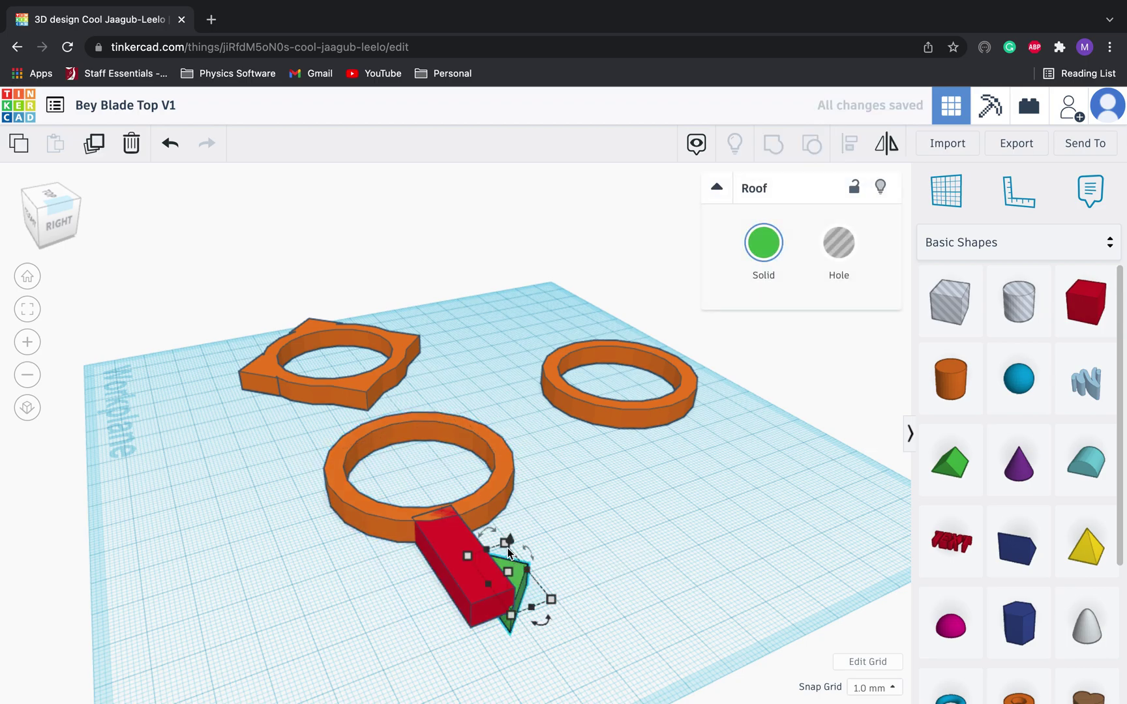
pyautogui.moveTo(508, 538); pyautogui.dragTo(509, 526)
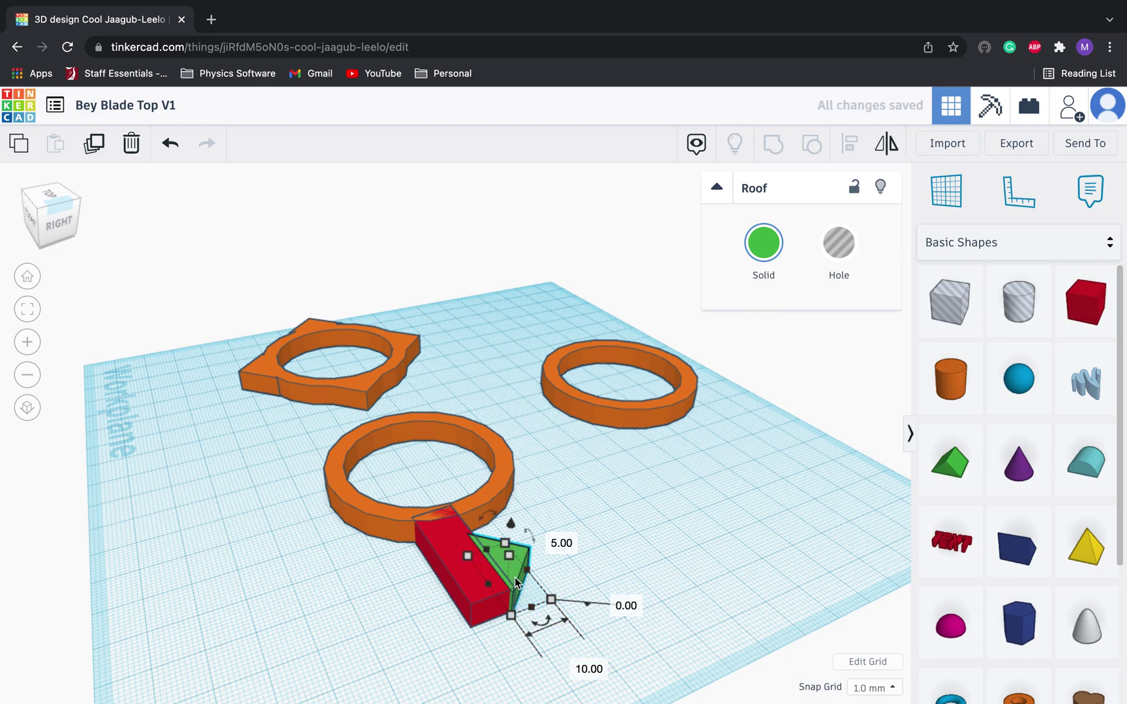
pyautogui.moveTo(516, 583); pyautogui.dragTo(512, 576)
# Step: Group the plain front ring, the red box and the green roof wedge into one solid shape
pyautogui.moveTo(582, 615); pyautogui.dragTo(463, 574)
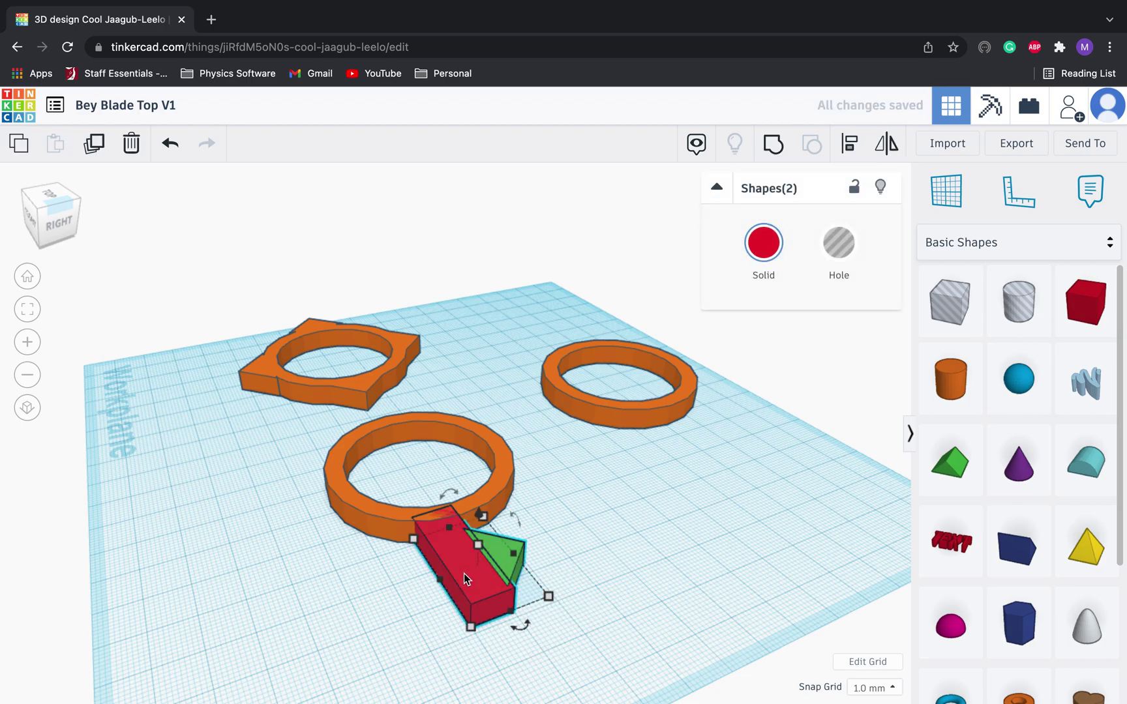
pyautogui.moveTo(596, 623); pyautogui.dragTo(427, 500)
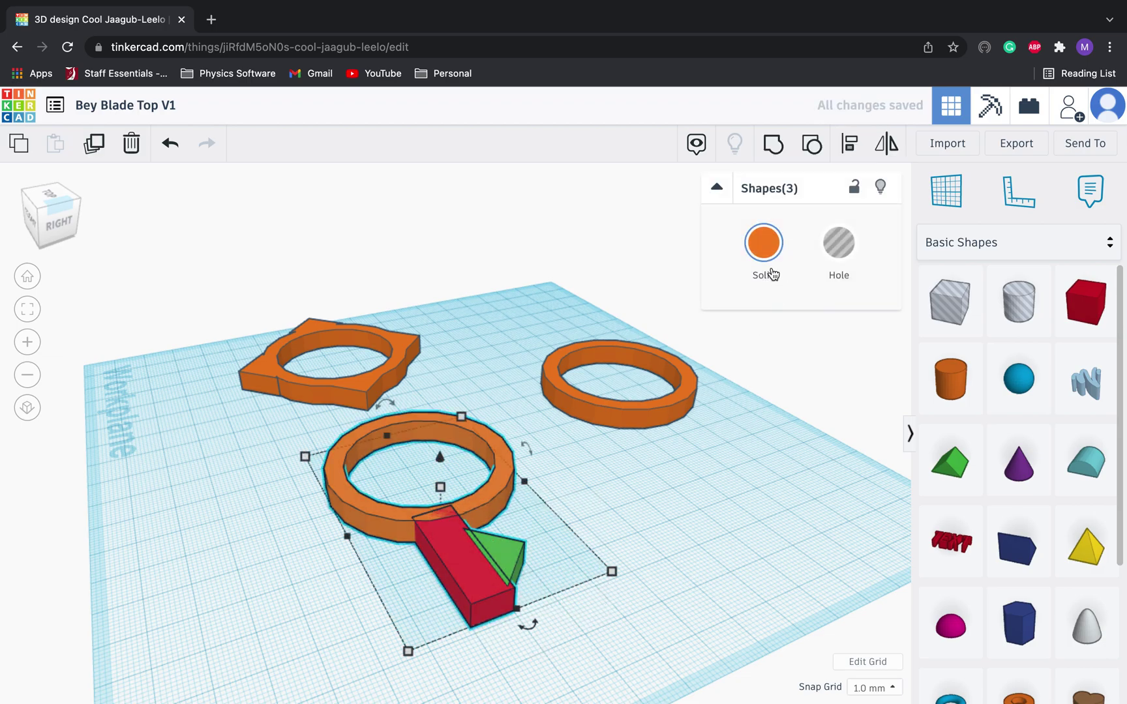
pyautogui.click(773, 143)
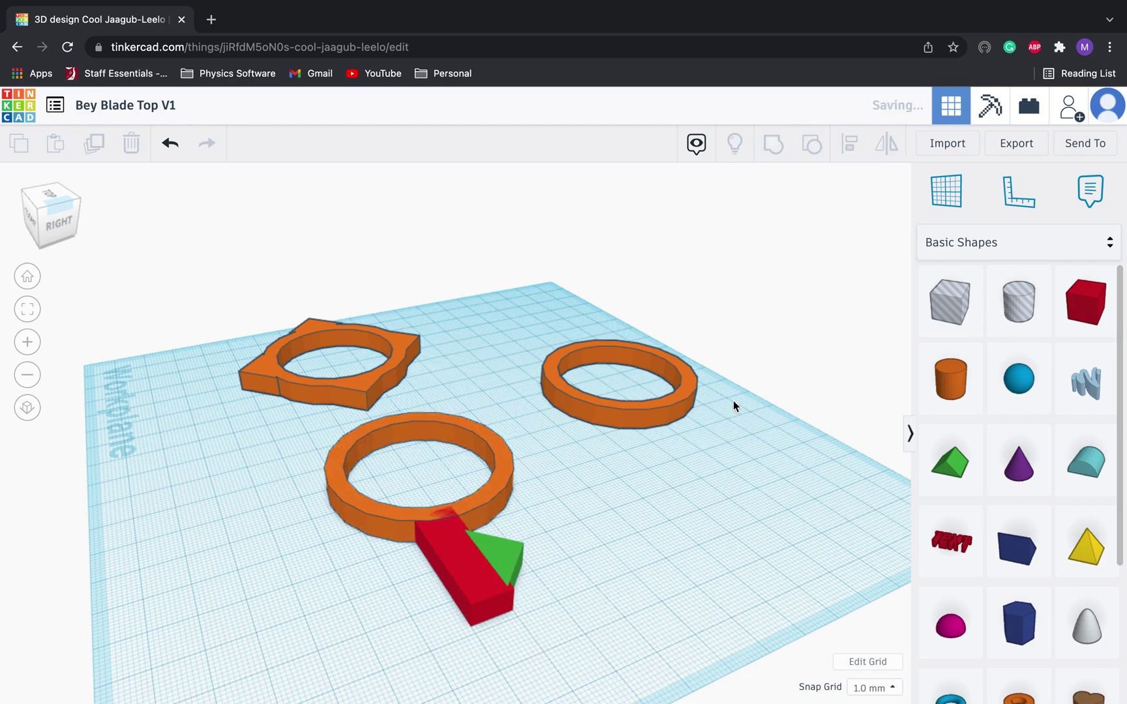
pyautogui.click(697, 486)
pyautogui.moveTo(697, 486); pyautogui.dragTo(877, 578, button='right')
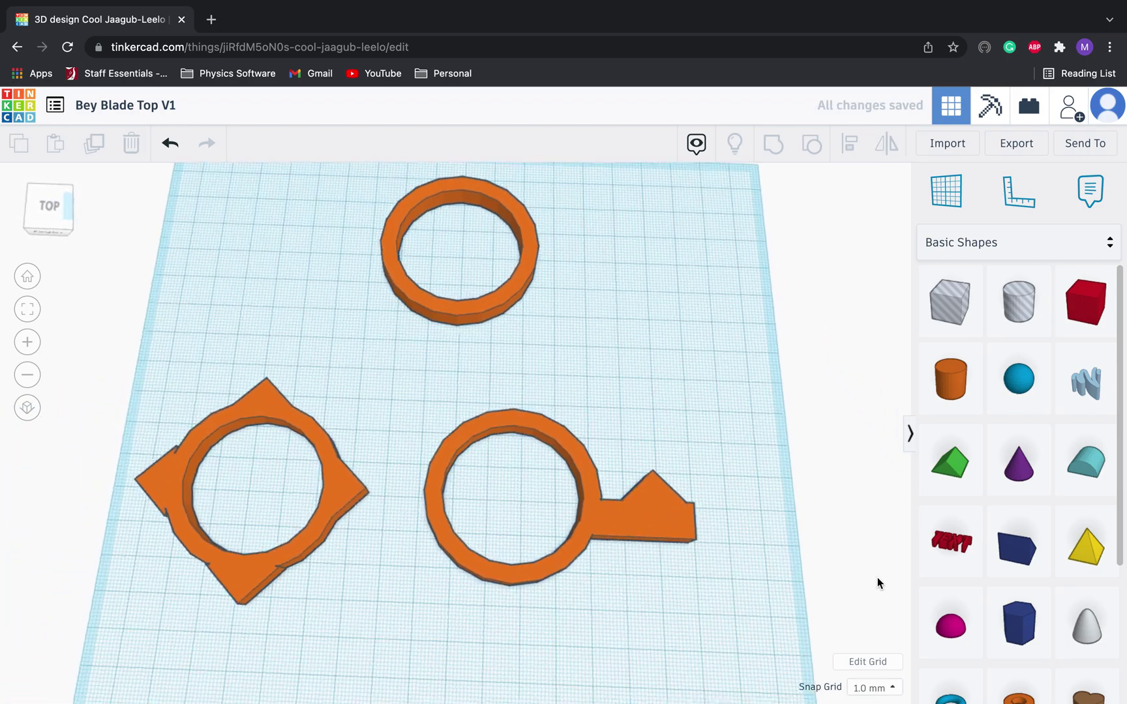
# Step: Delete the spare rear ring and move the spiked ring about 22 mm right and 44 mm back
pyautogui.click(525, 301)
pyautogui.press('Delete')
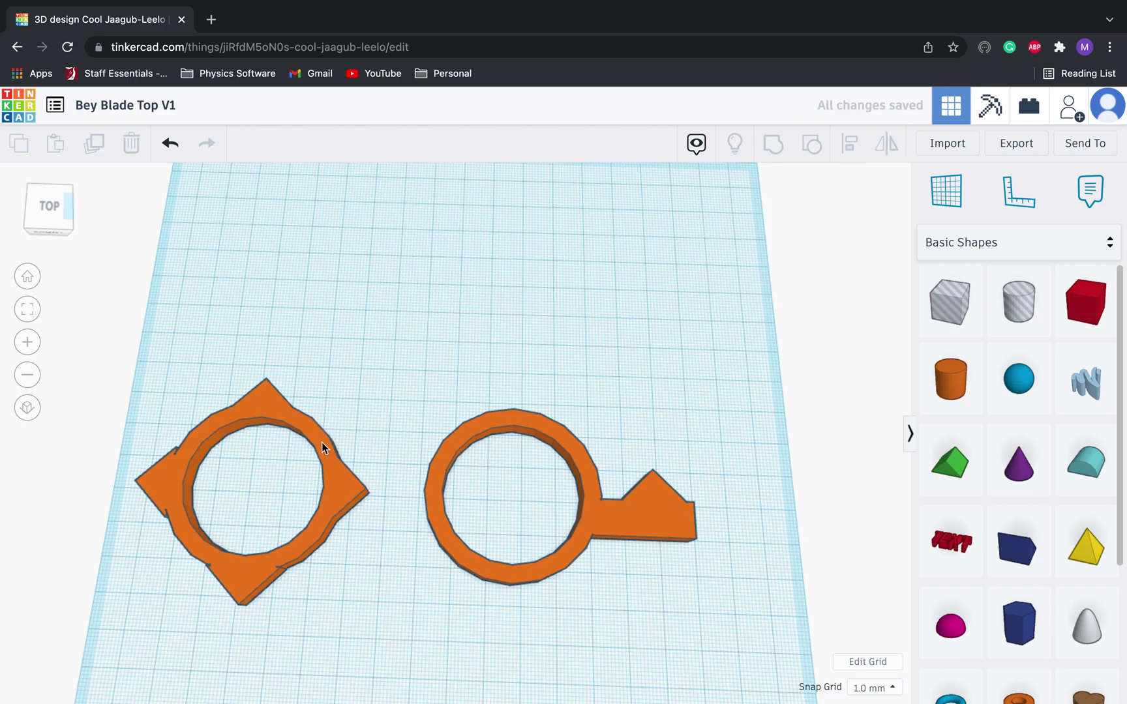
pyautogui.moveTo(321, 442); pyautogui.dragTo(402, 305)
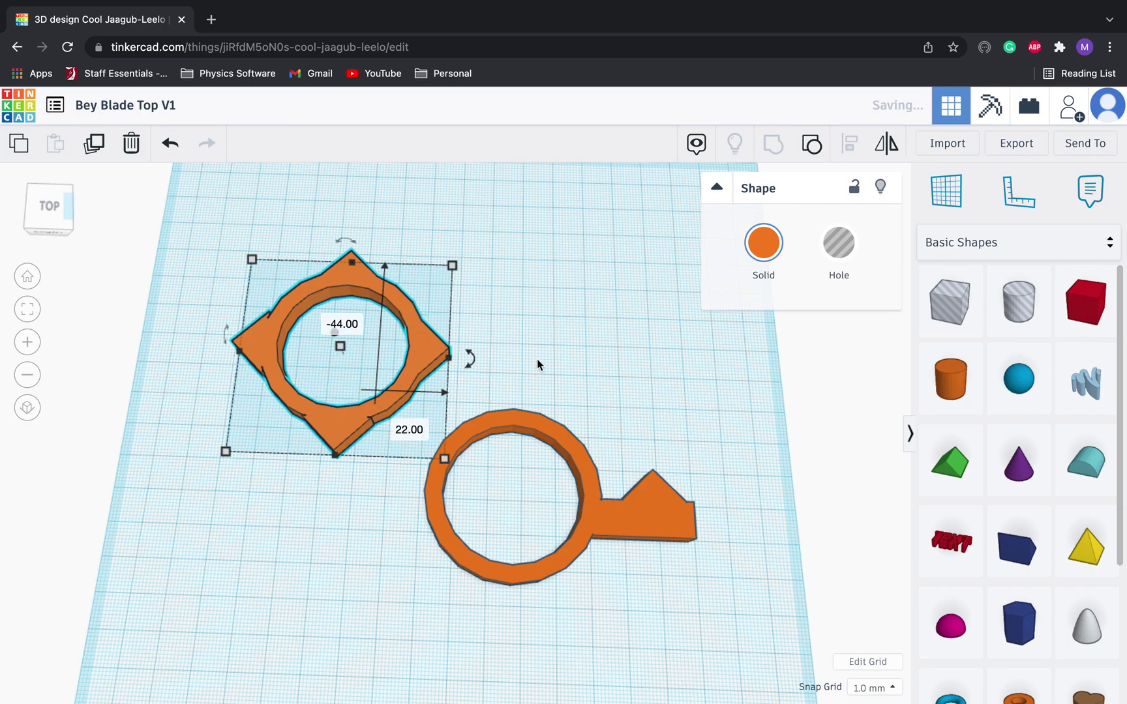
pyautogui.click(597, 401)
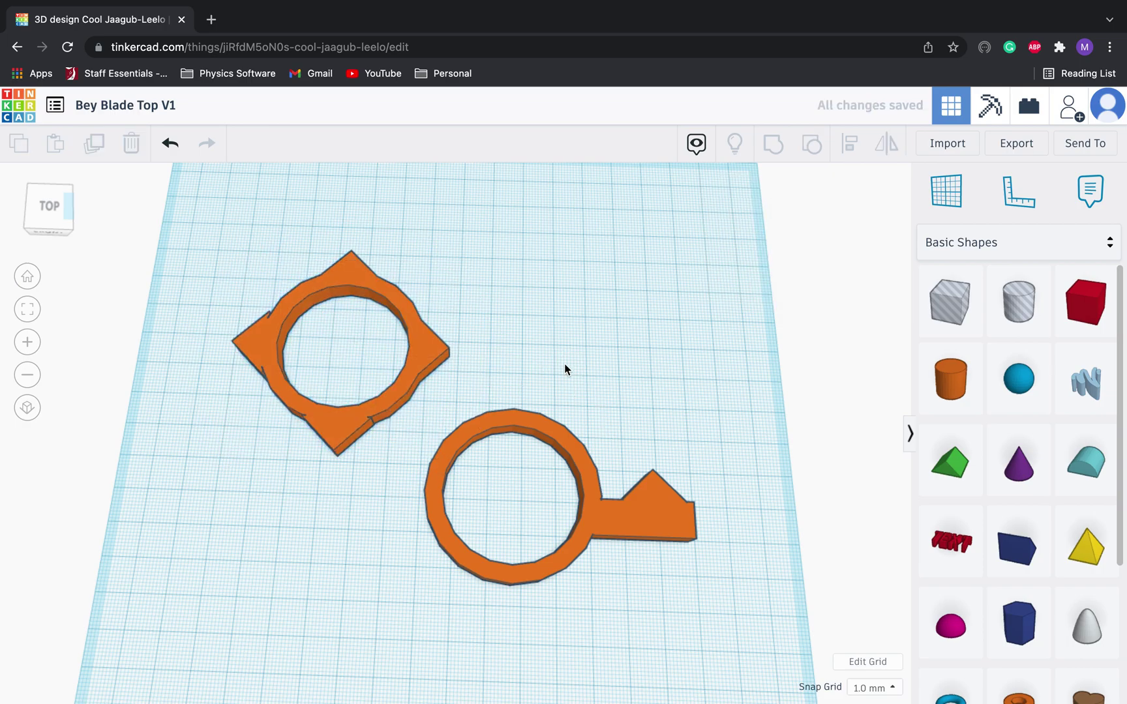
# Step: Review the export options for the whole design, including the .STL format for 3D printing, and close them
pyautogui.moveTo(619, 316); pyautogui.dragTo(634, 322, button='right')
pyautogui.click(1030, 145)
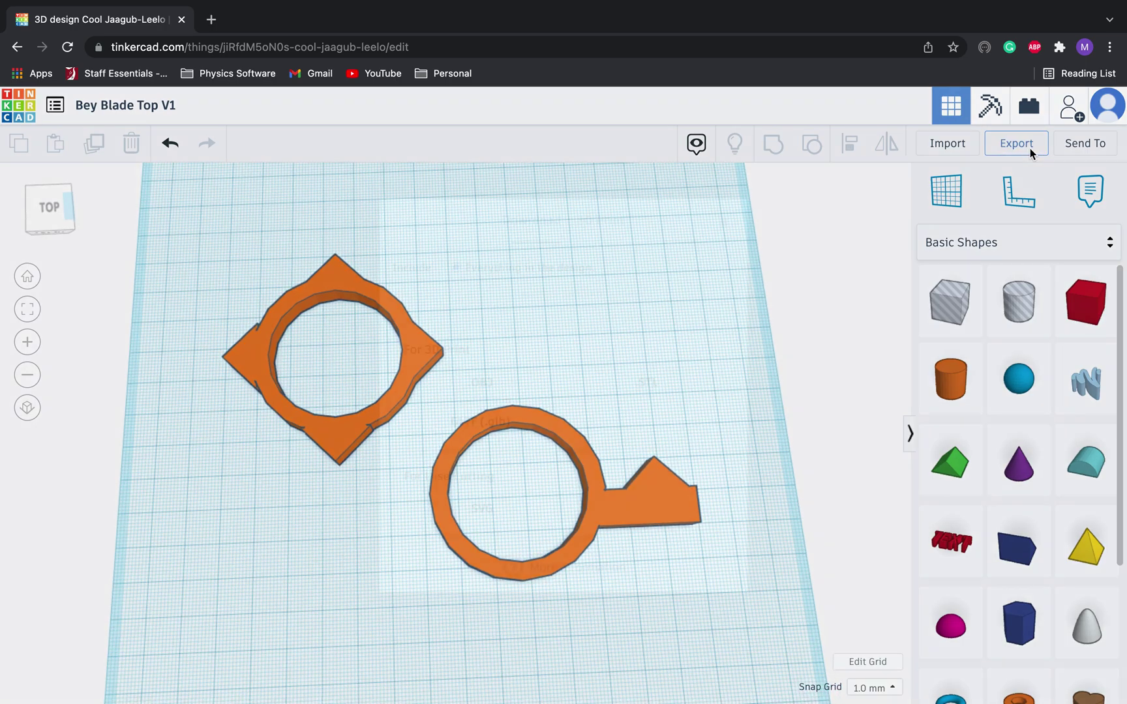
pyautogui.click(691, 376)
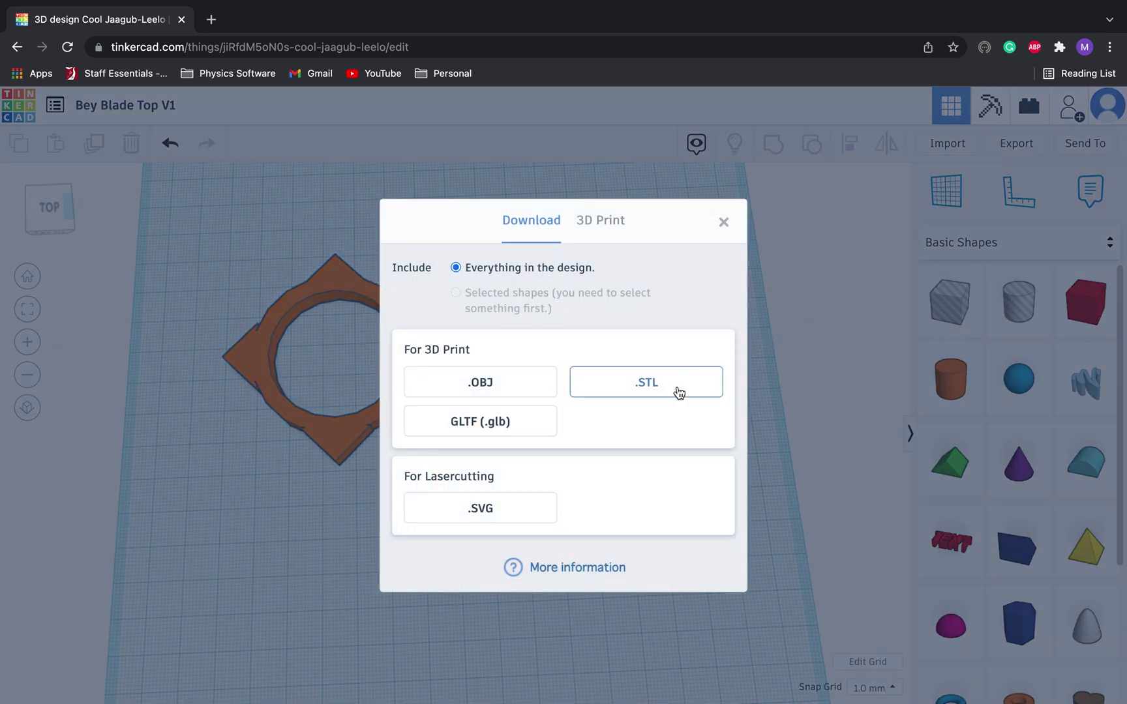
pyautogui.click(722, 225)
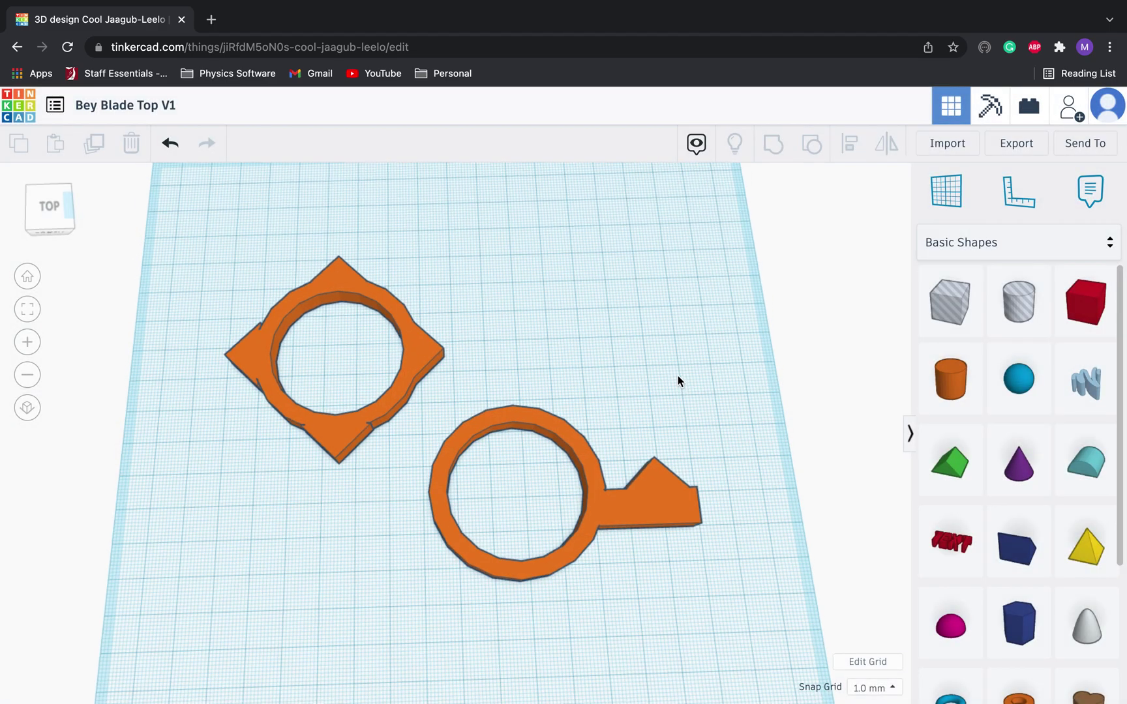